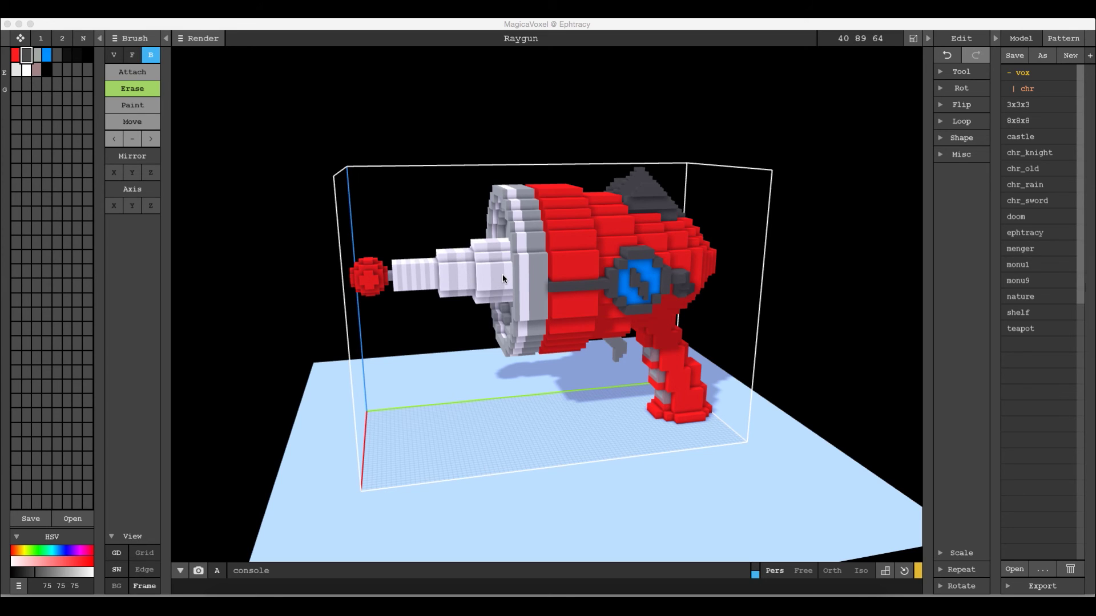
pyautogui.moveTo(585, 279)
pyautogui.mouseDown(button='right')
pyautogui.moveTo(604, 279)
pyautogui.moveTo(554, 272)
pyautogui.moveTo(604, 274)
pyautogui.mouseUp(button='right')
pyautogui.scroll(3, 588, 278)
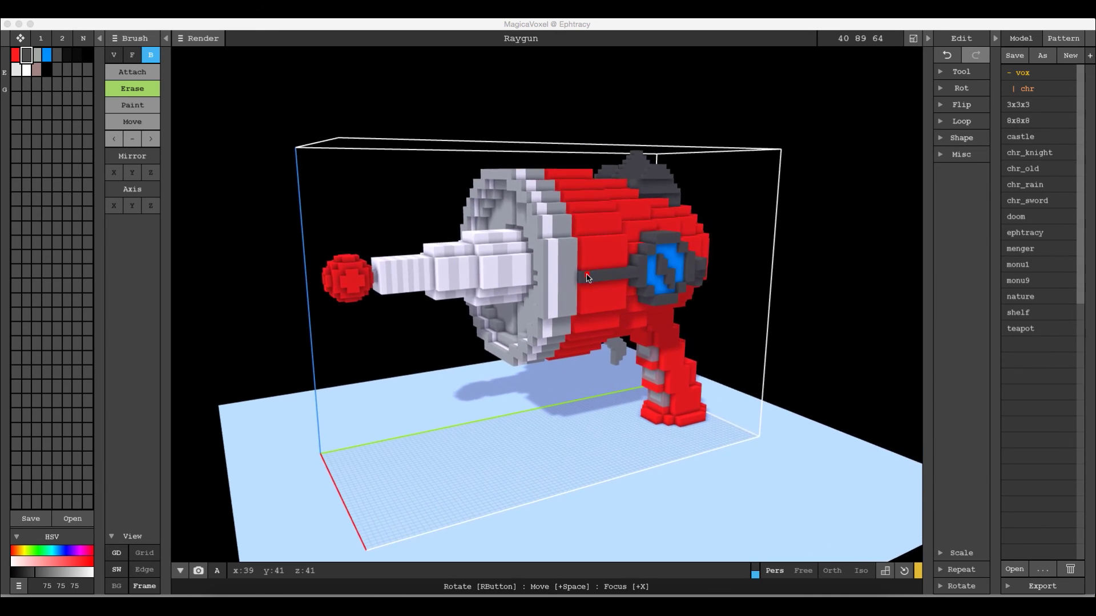
pyautogui.scroll(2, 588, 278)
pyautogui.moveTo(589, 278); pyautogui.dragTo(619, 285, button='right')
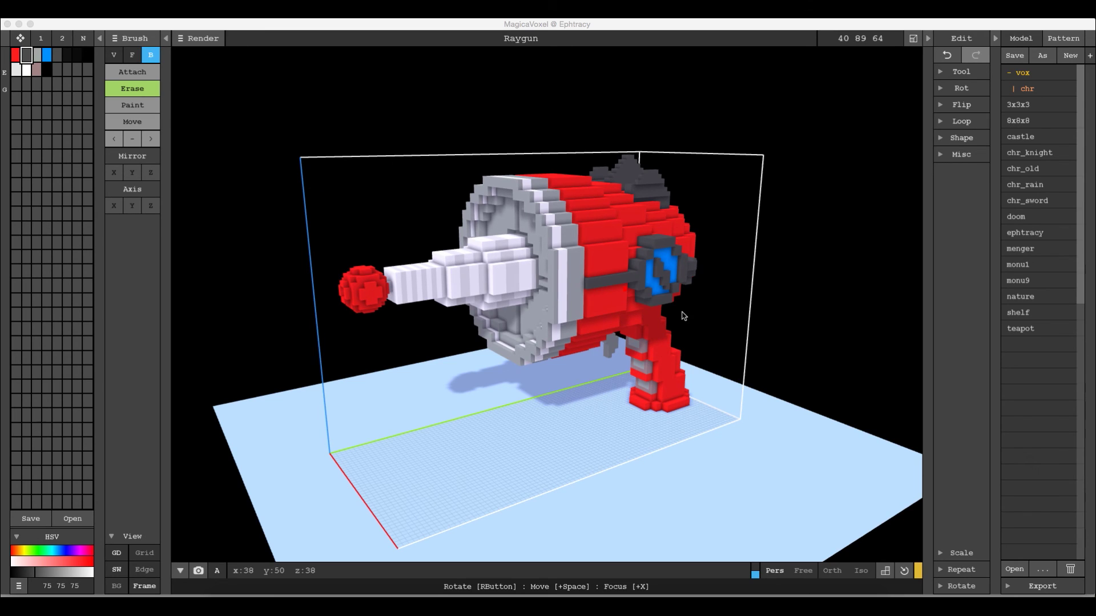
# Start exporting the raygun model in OBJ format.
pyautogui.click(120, 17)
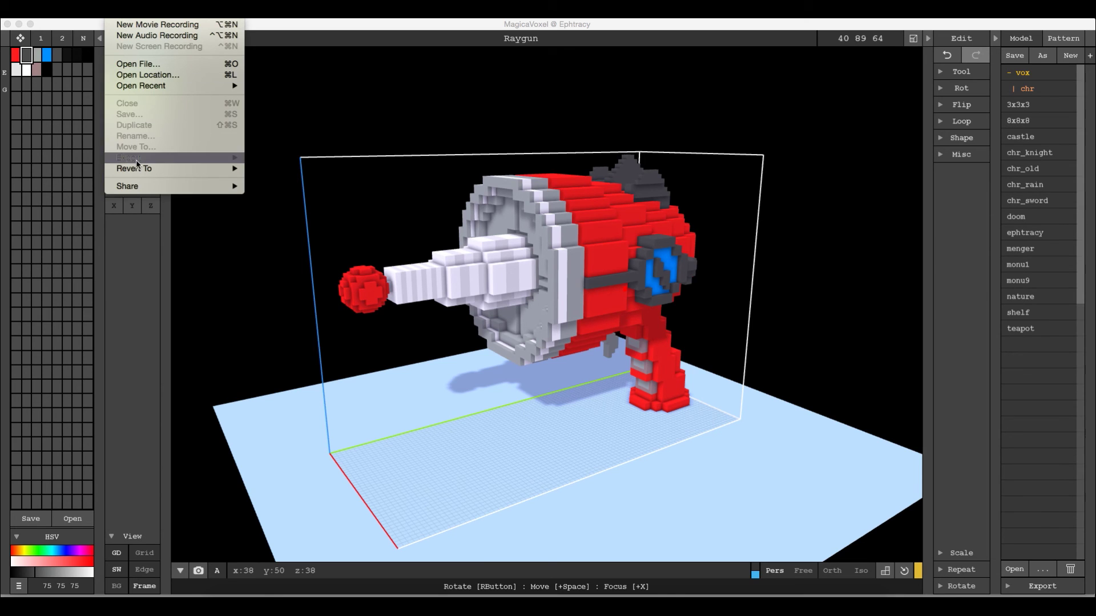
pyautogui.click(348, 285)
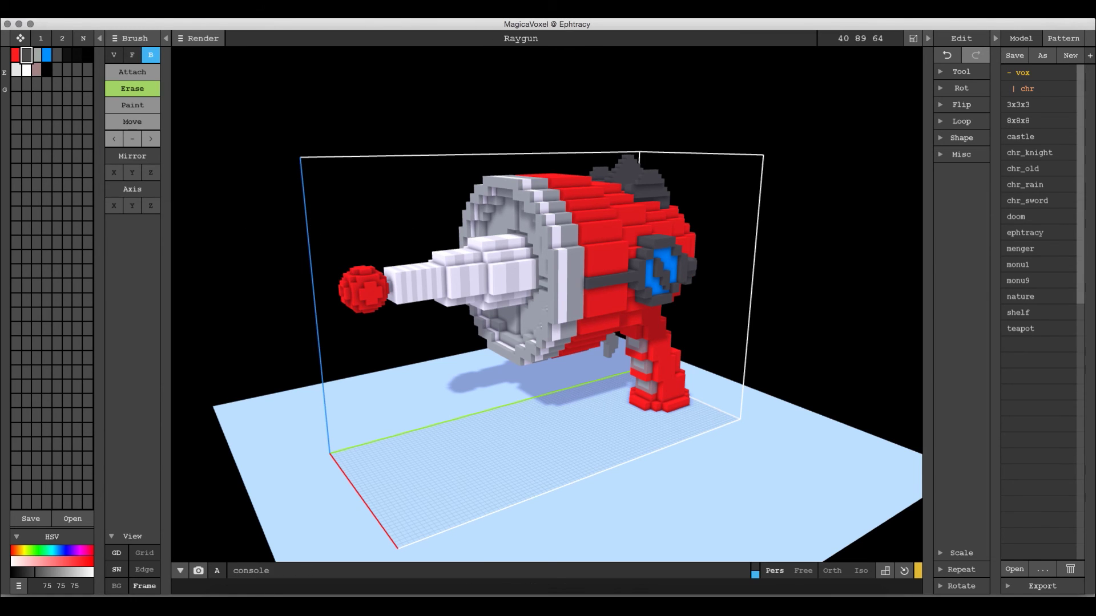
pyautogui.click(91, 21)
pyautogui.moveTo(103, 121)
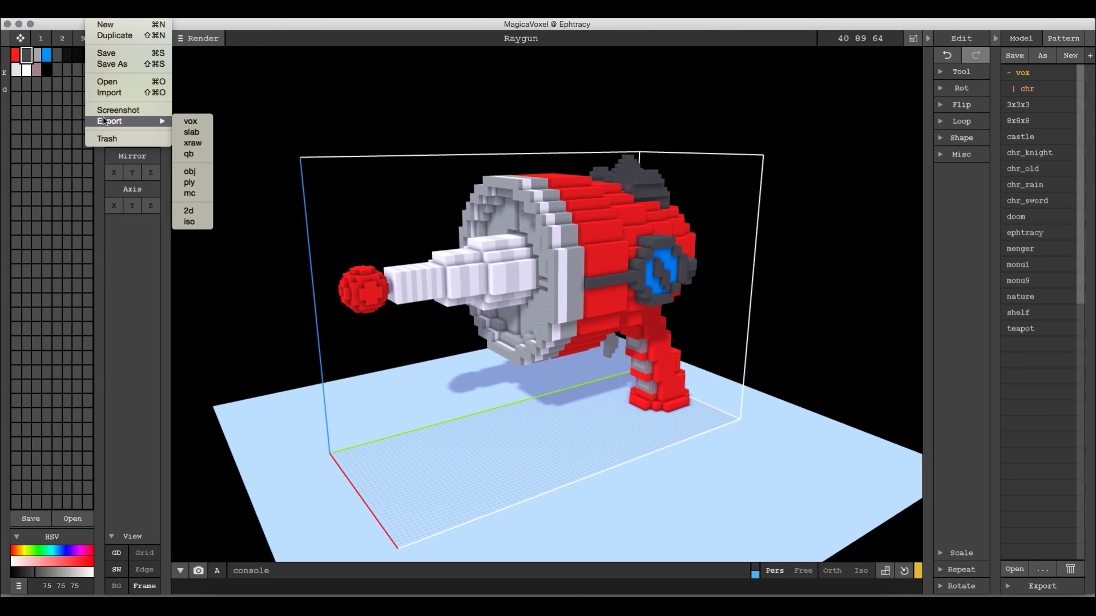
pyautogui.click(198, 173)
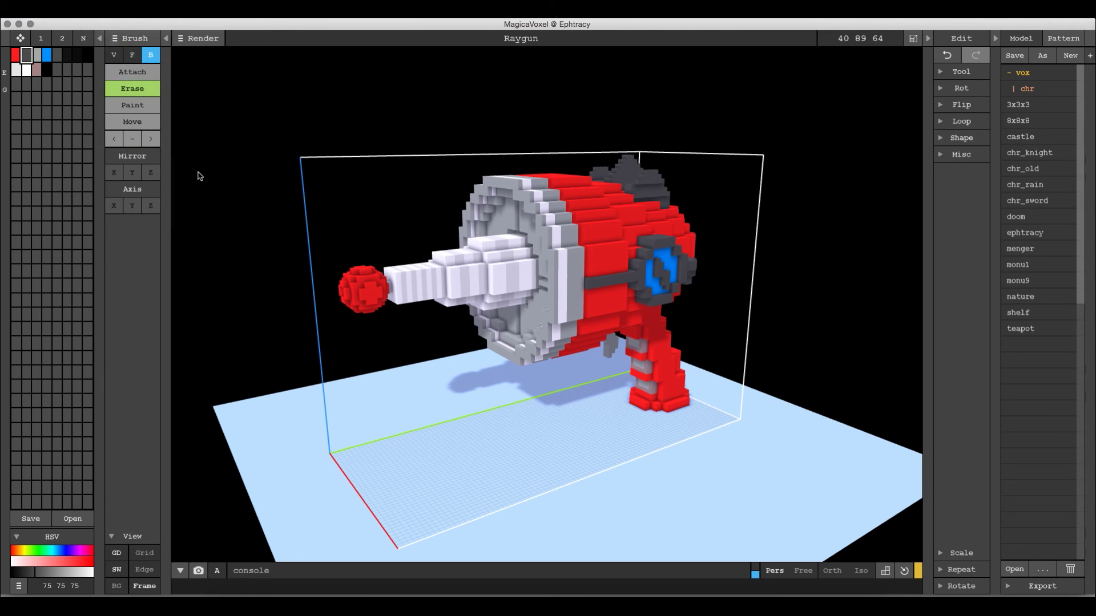
# Save the export as Raygun.obj in the Models folder inside the project's Assets folder.
pyautogui.hscroll(-3, 567, 215)
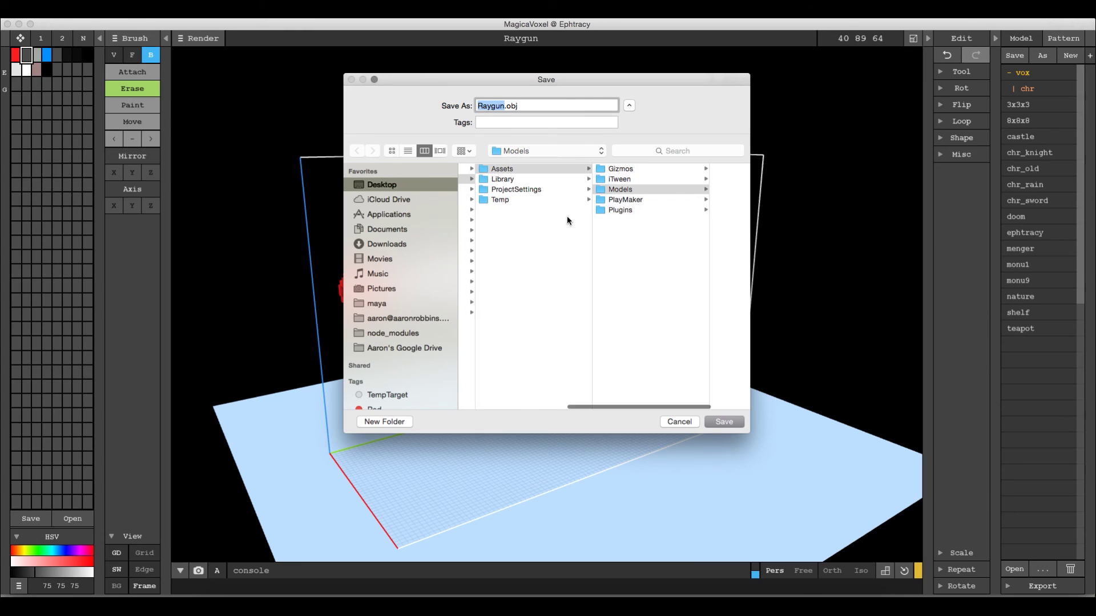
pyautogui.hscroll(-3, 529, 213)
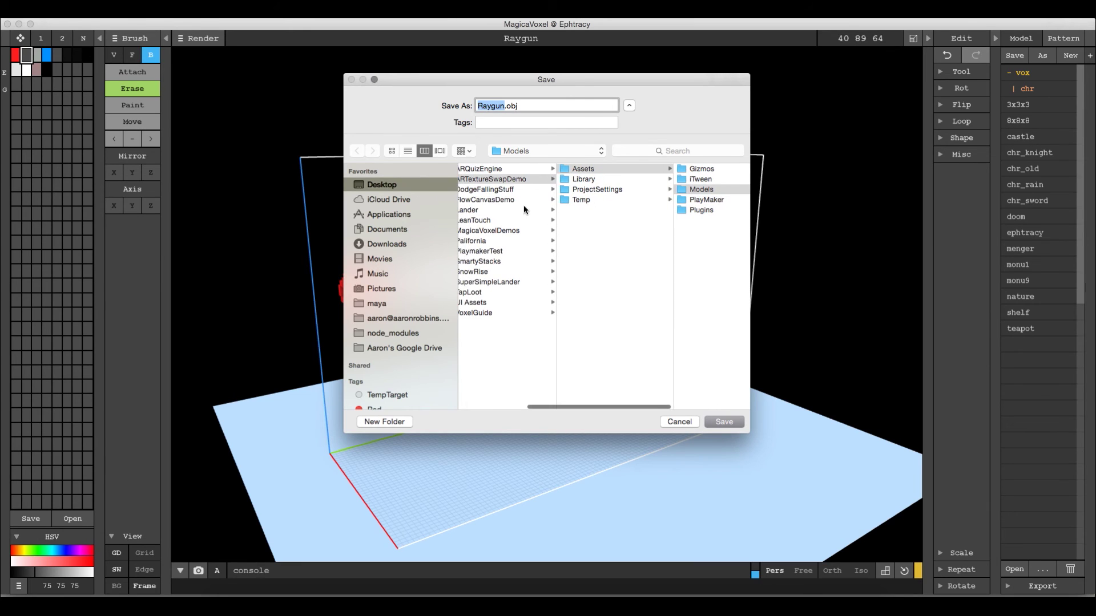
pyautogui.hscroll(2, 513, 180)
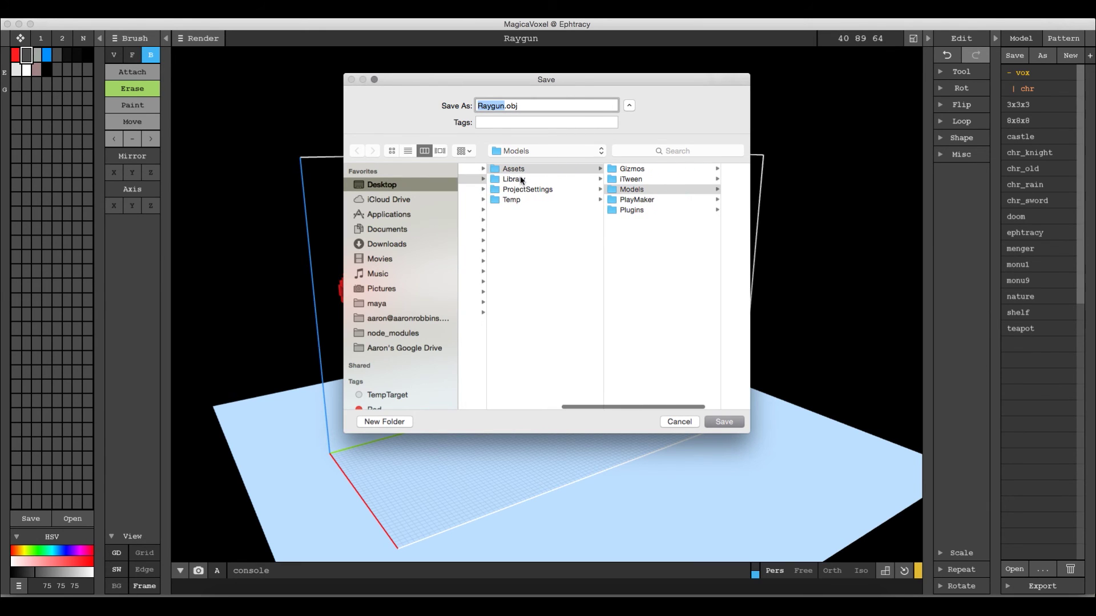
pyautogui.click(512, 169)
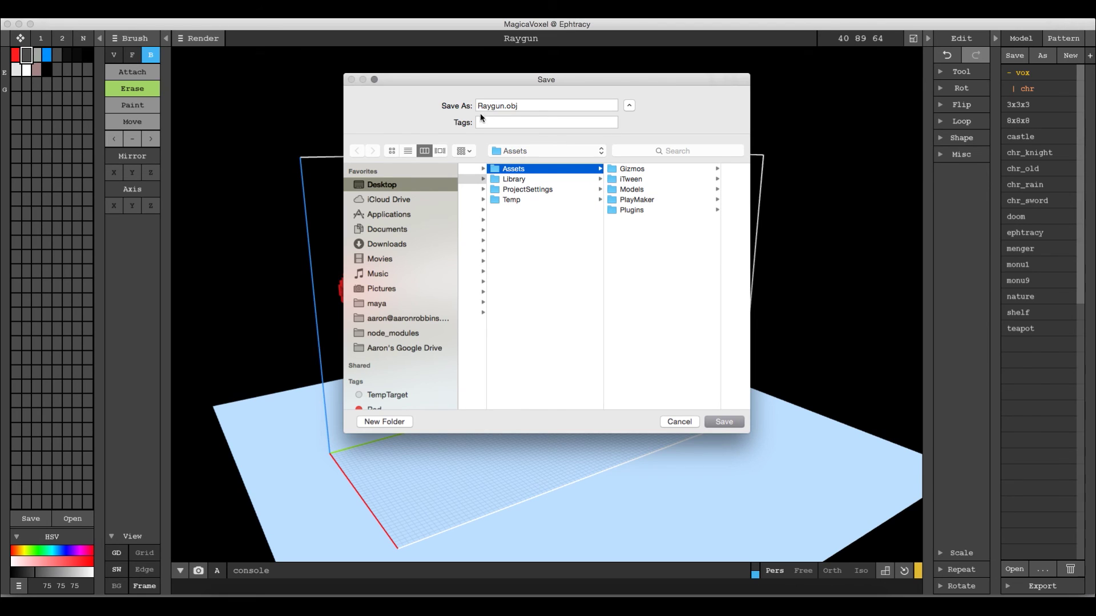
pyautogui.click(392, 151)
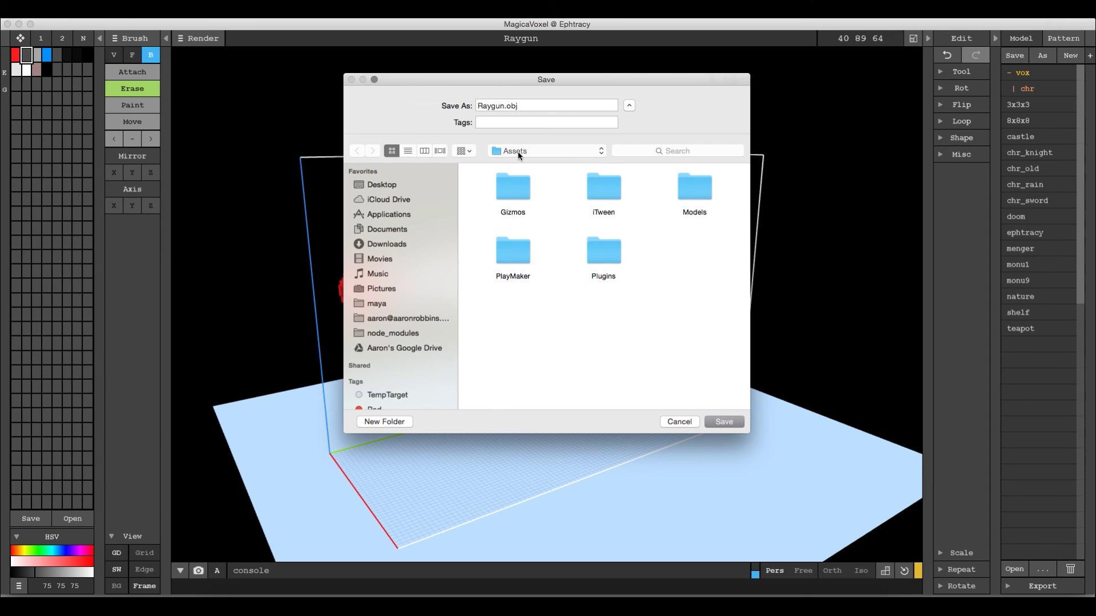
pyautogui.click(680, 196)
pyautogui.click(695, 198)
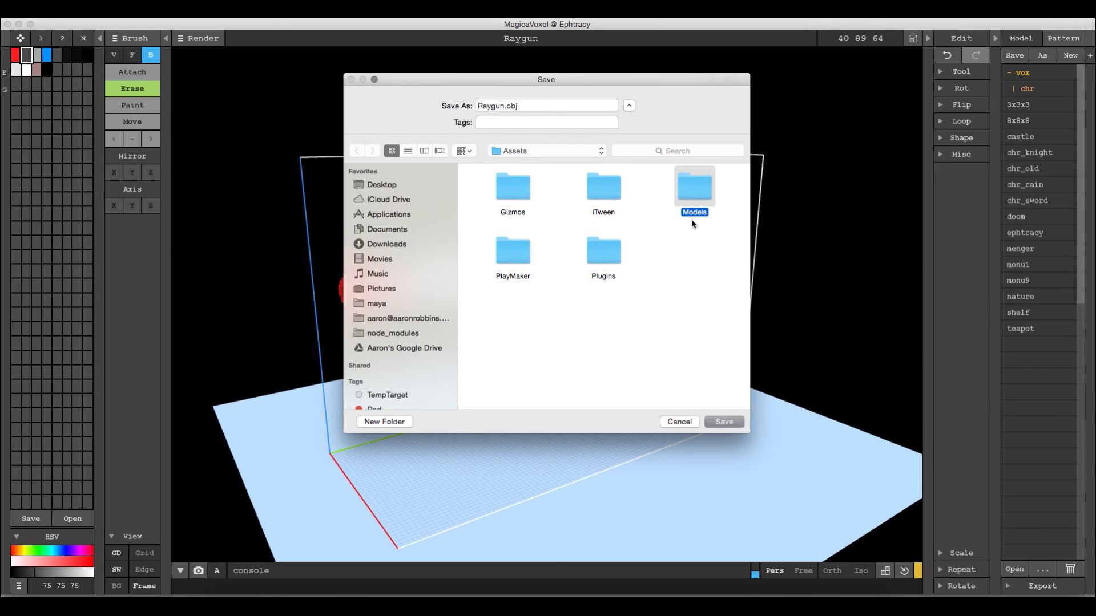
pyautogui.click(690, 225)
pyautogui.doubleClick(691, 201)
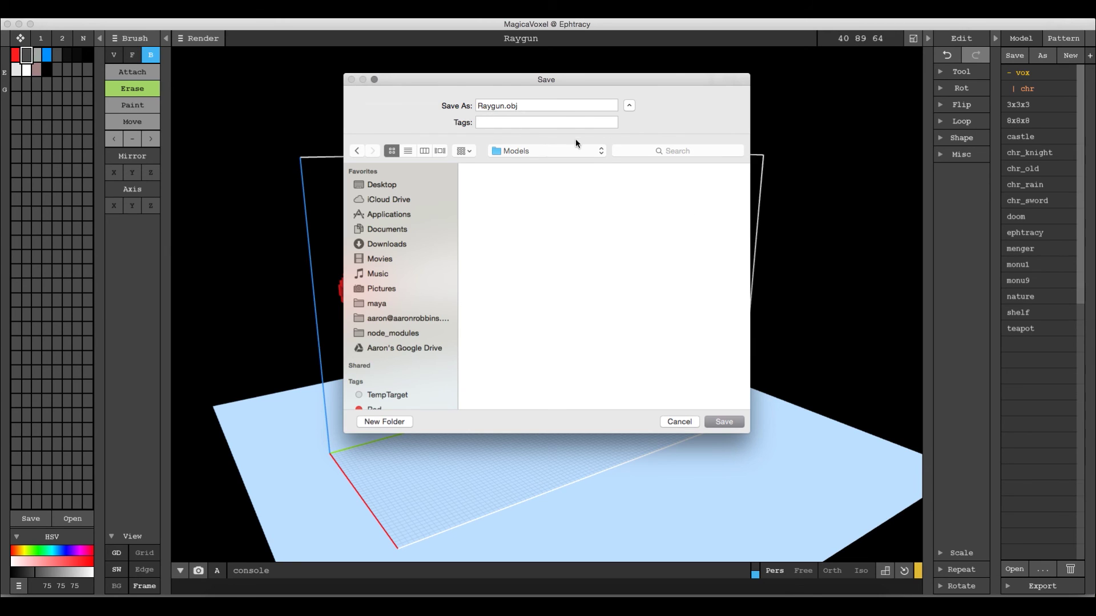
pyautogui.click(724, 422)
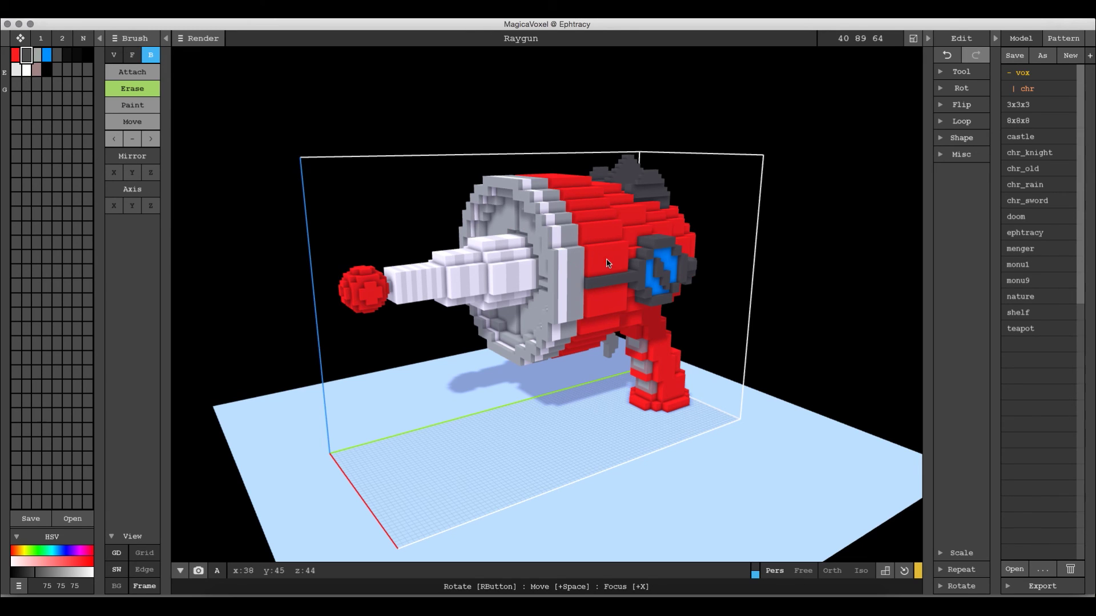
pyautogui.click(625, 263)
pyautogui.moveTo(625, 263); pyautogui.dragTo(599, 251, button='right')
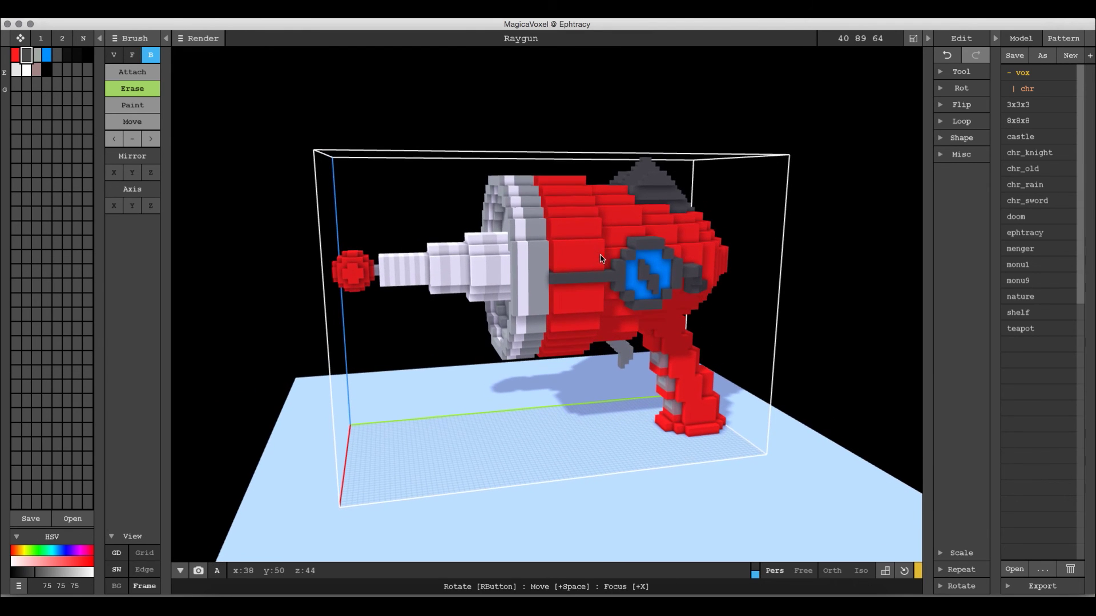
pyautogui.scroll(2, 633, 267)
pyautogui.scroll(2, 632, 268)
pyautogui.scroll(-3, 631, 267)
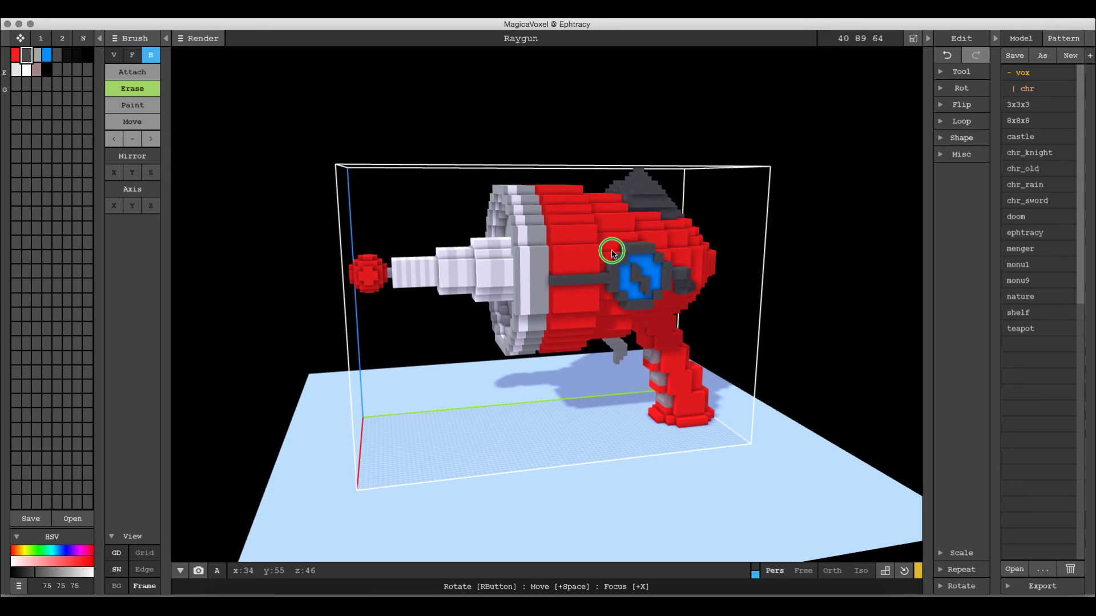
pyautogui.moveTo(611, 251); pyautogui.dragTo(590, 237, button='right')
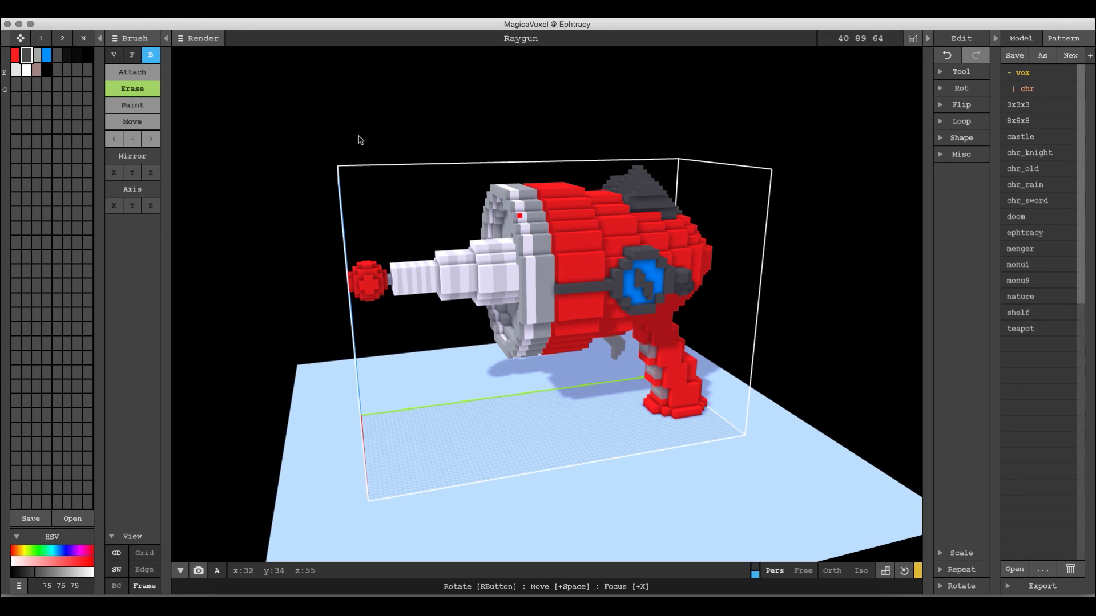
# Change the red palette colour of the raygun's body to blue (78 84 255).
pyautogui.click(17, 56)
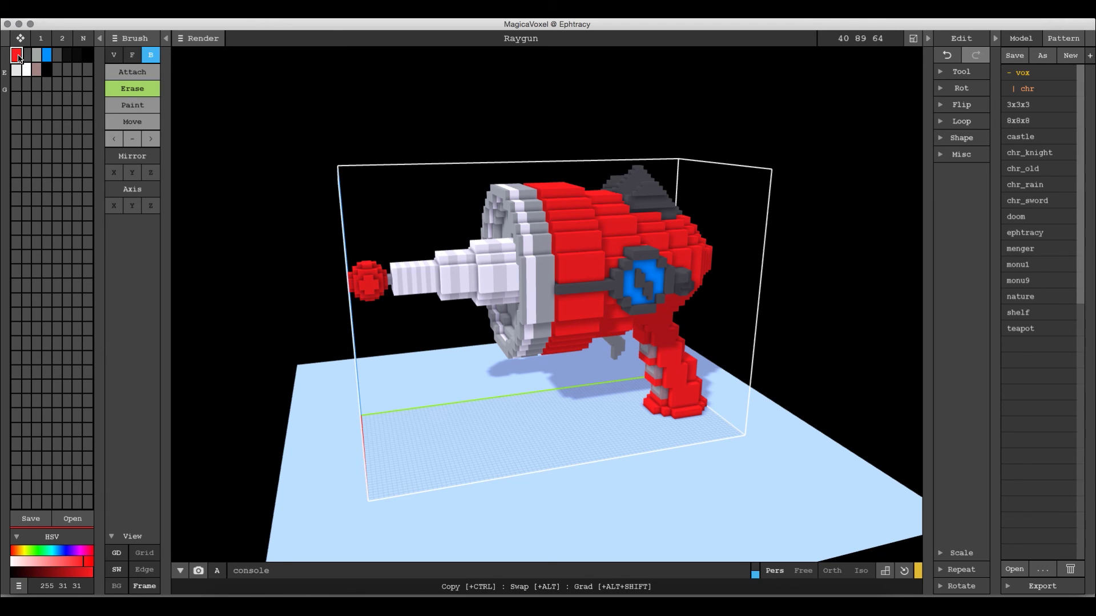
pyautogui.click(66, 551)
pyautogui.moveTo(70, 564); pyautogui.dragTo(68, 565)
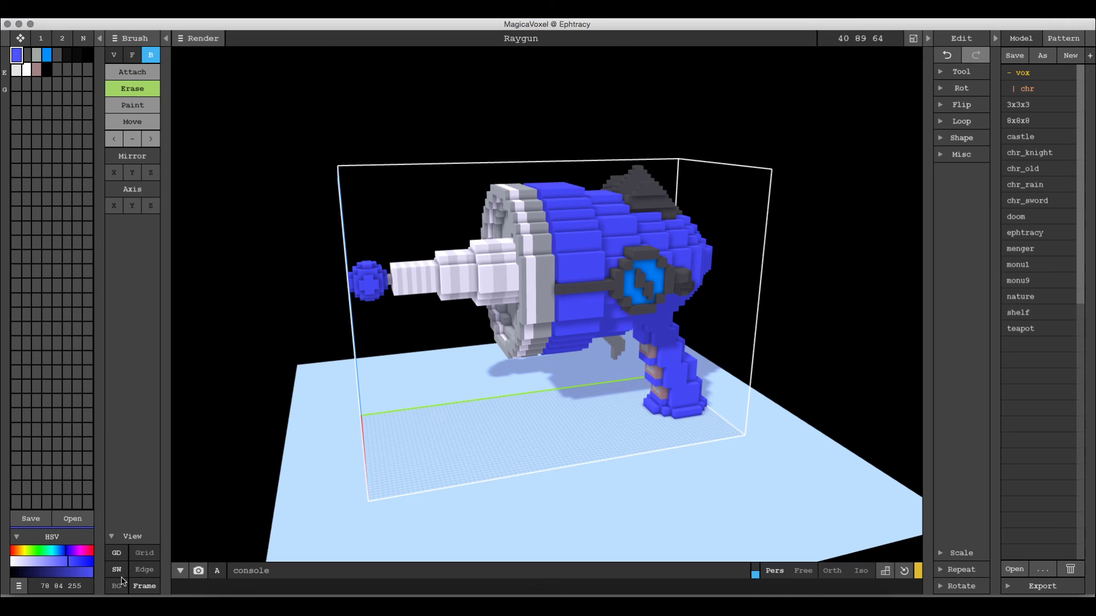
# Change the dark grey palette colour to yellow (255 238 6) and the light blue emblem colour to red (255 0 4).
pyautogui.click(27, 55)
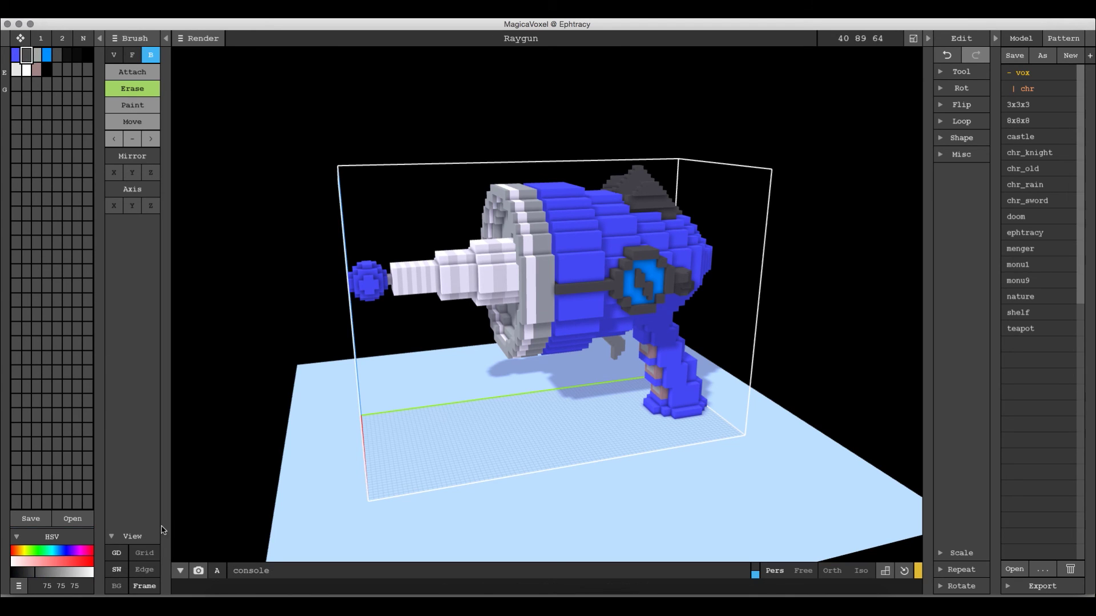
pyautogui.moveTo(40, 550)
pyautogui.mouseDown()
pyautogui.moveTo(23, 550)
pyautogui.moveTo(104, 577)
pyautogui.mouseUp()
pyautogui.click(47, 55)
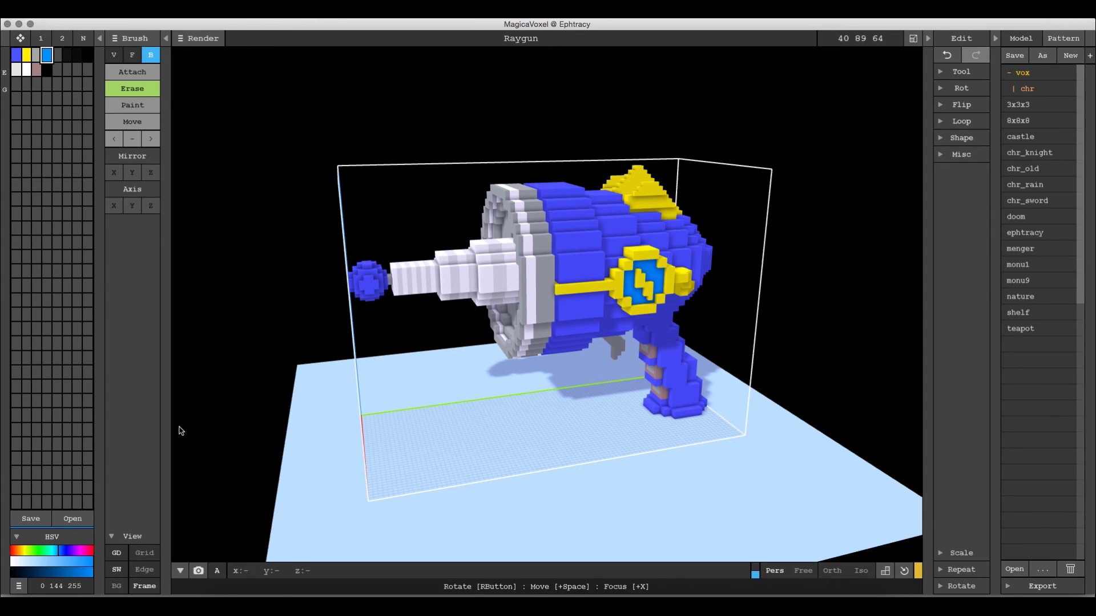
pyautogui.moveTo(80, 550); pyautogui.dragTo(107, 555)
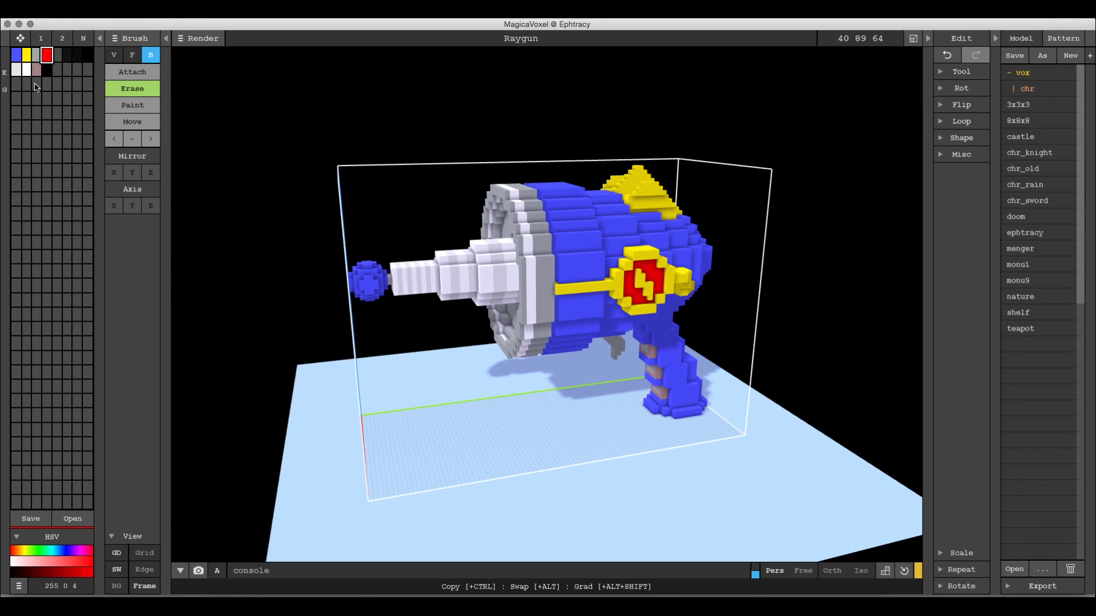
# Switch the brush to Paint mode.
pyautogui.click(129, 105)
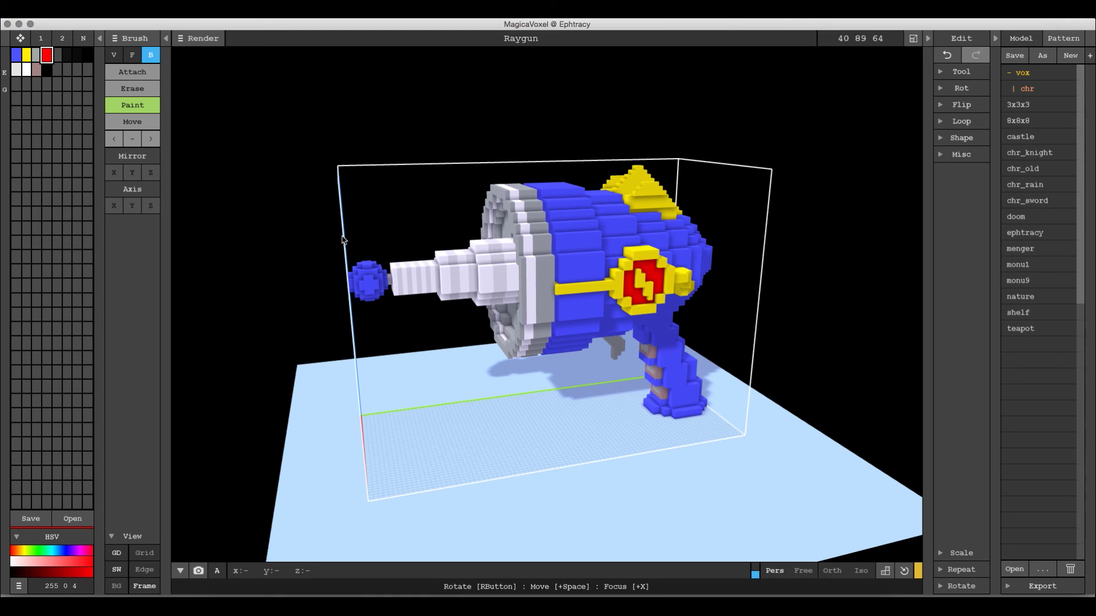
pyautogui.scroll(1, 610, 321)
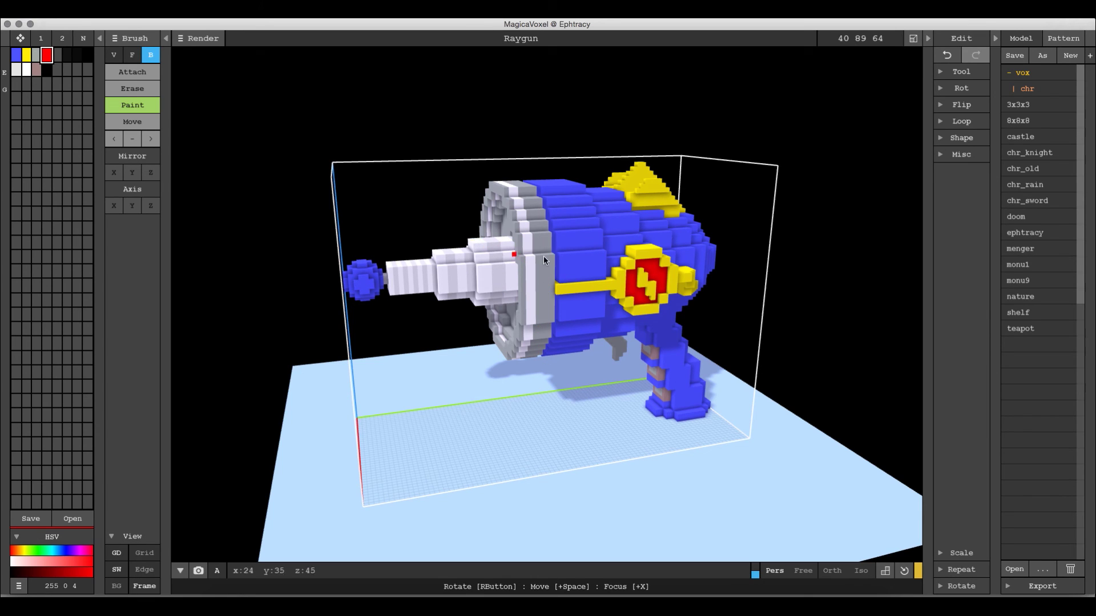
pyautogui.scroll(2, 669, 261)
pyautogui.scroll(2, 646, 258)
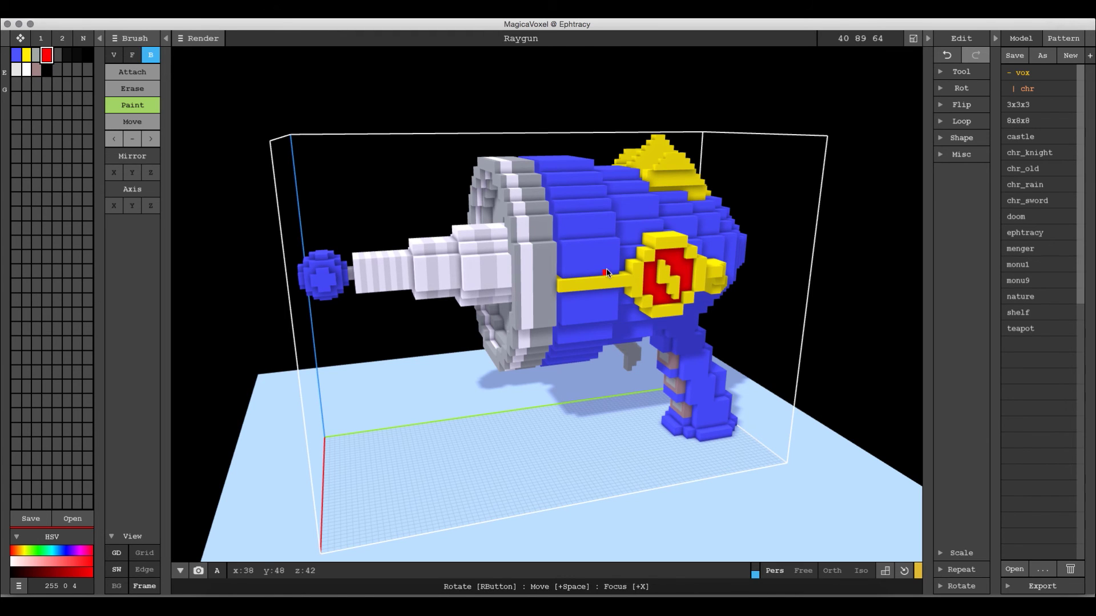
pyautogui.moveTo(629, 265); pyautogui.dragTo(556, 206, button='right')
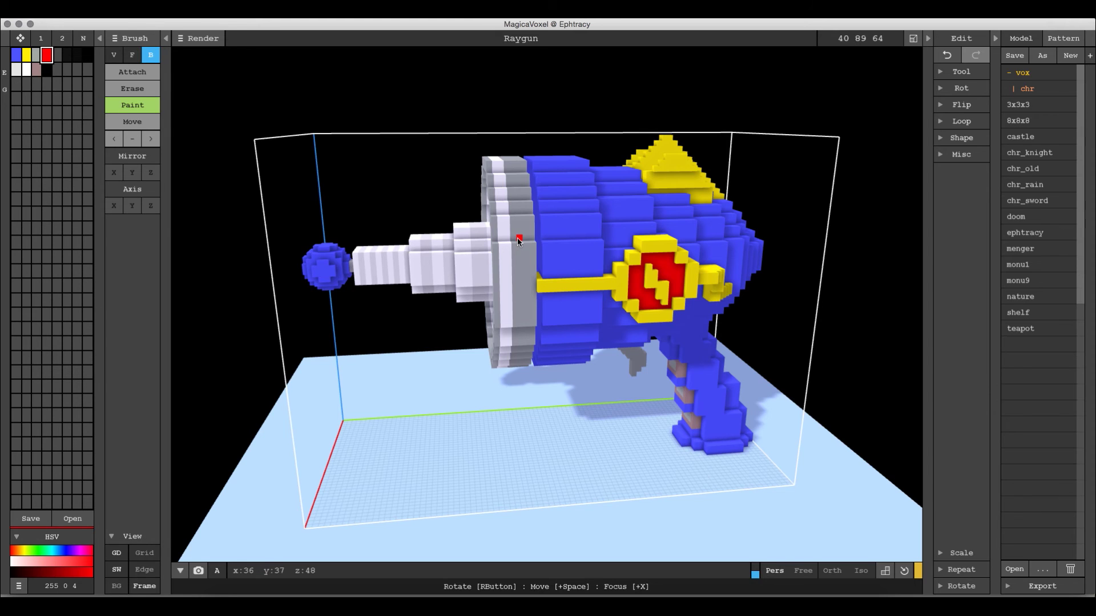
pyautogui.scroll(2, 517, 238)
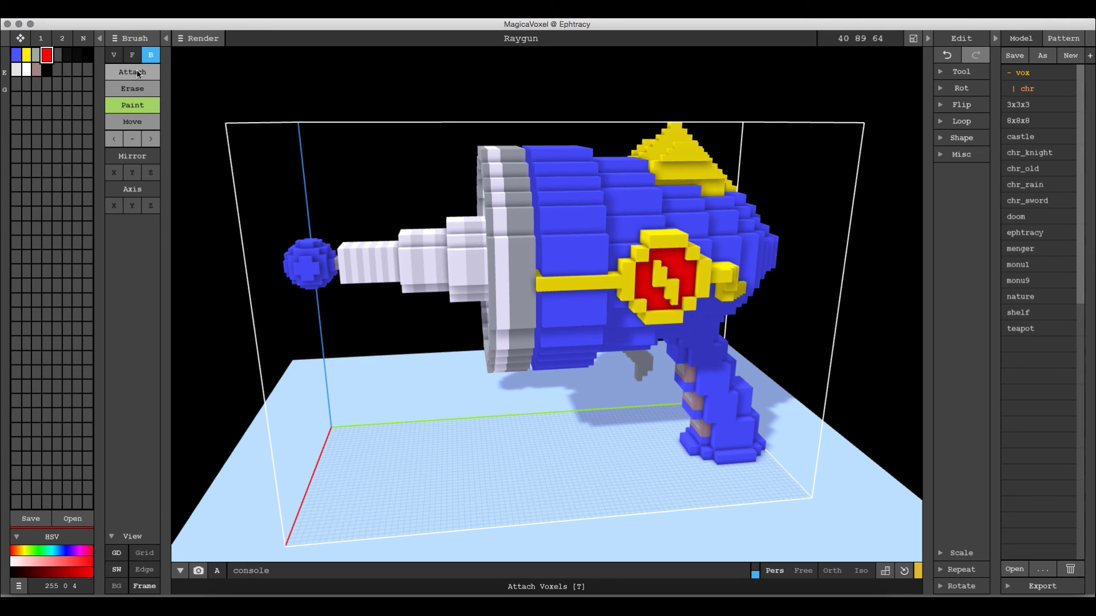
pyautogui.moveTo(628, 328); pyautogui.dragTo(645, 323, button='right')
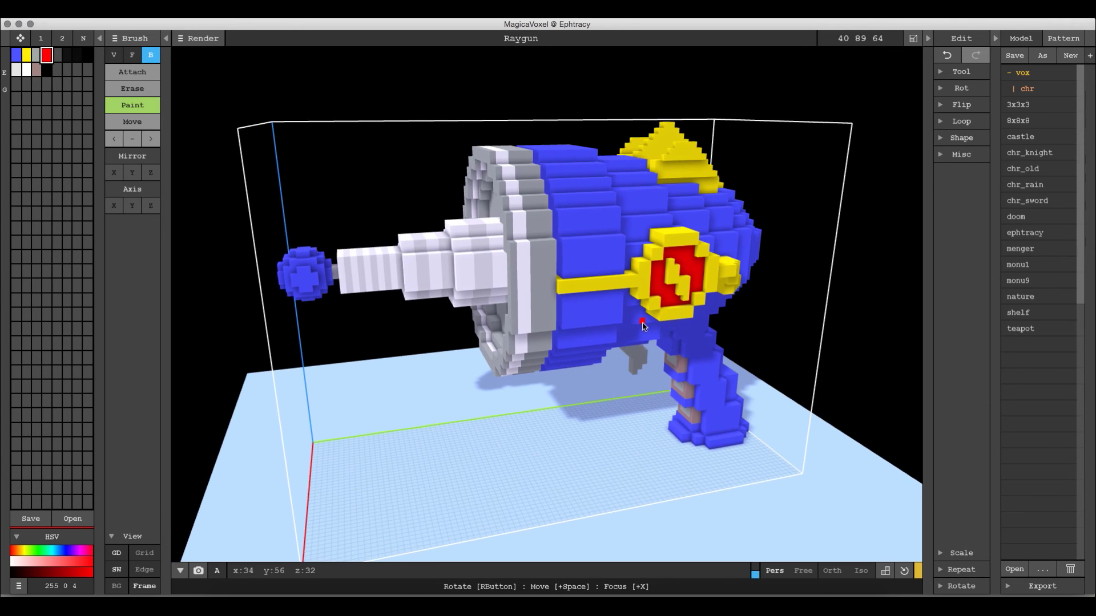
# Save the recoloured palette as a PNG in the Models folder, adding "Blue" to the Raygun file name.
pyautogui.click(35, 518)
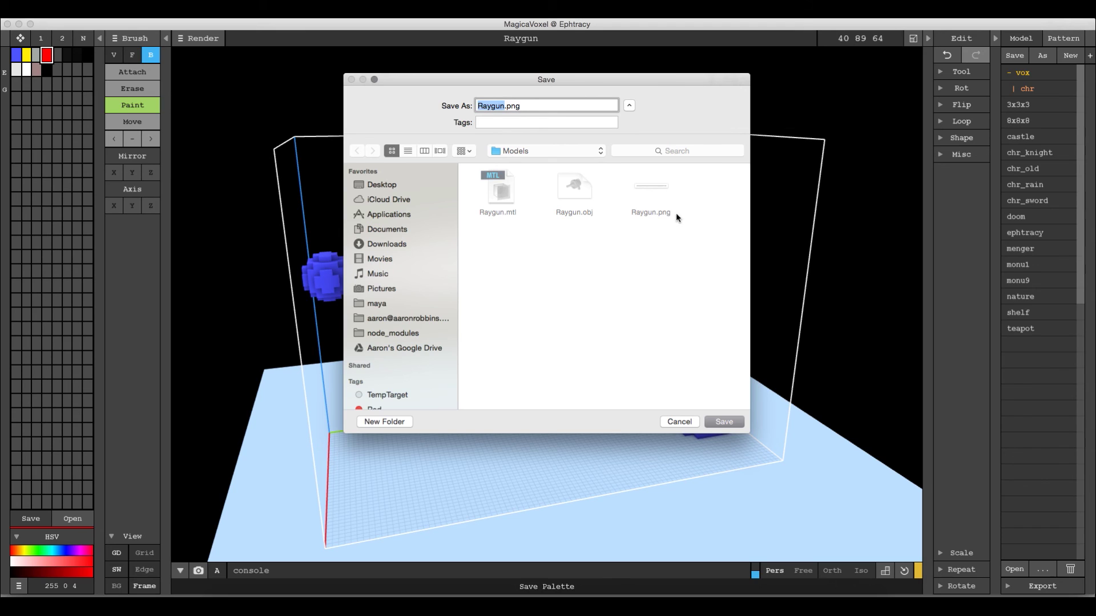
pyautogui.click(656, 214)
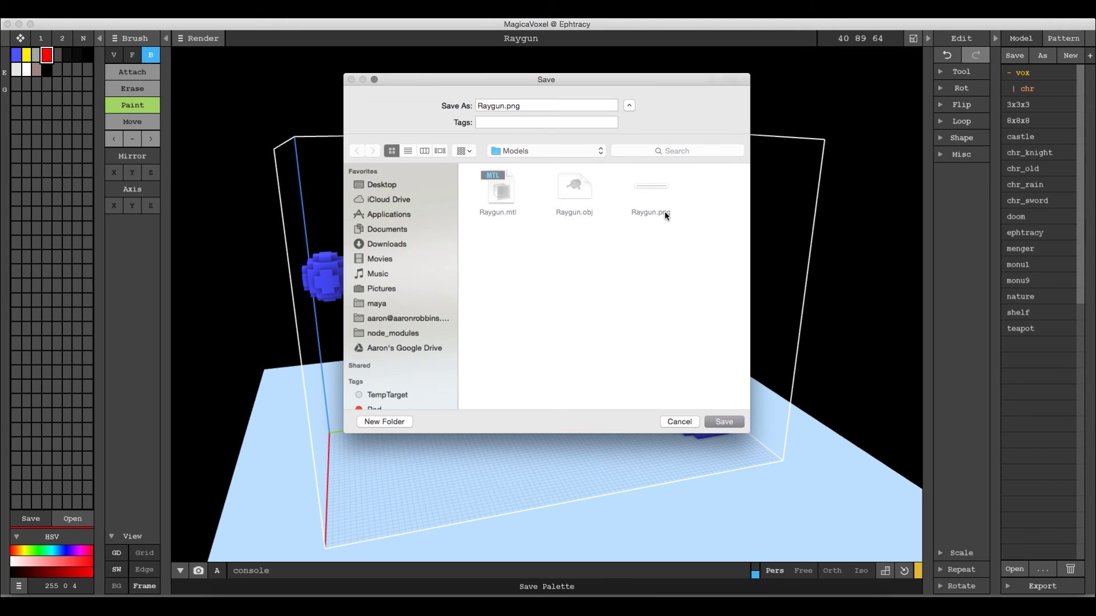
pyautogui.click(500, 105)
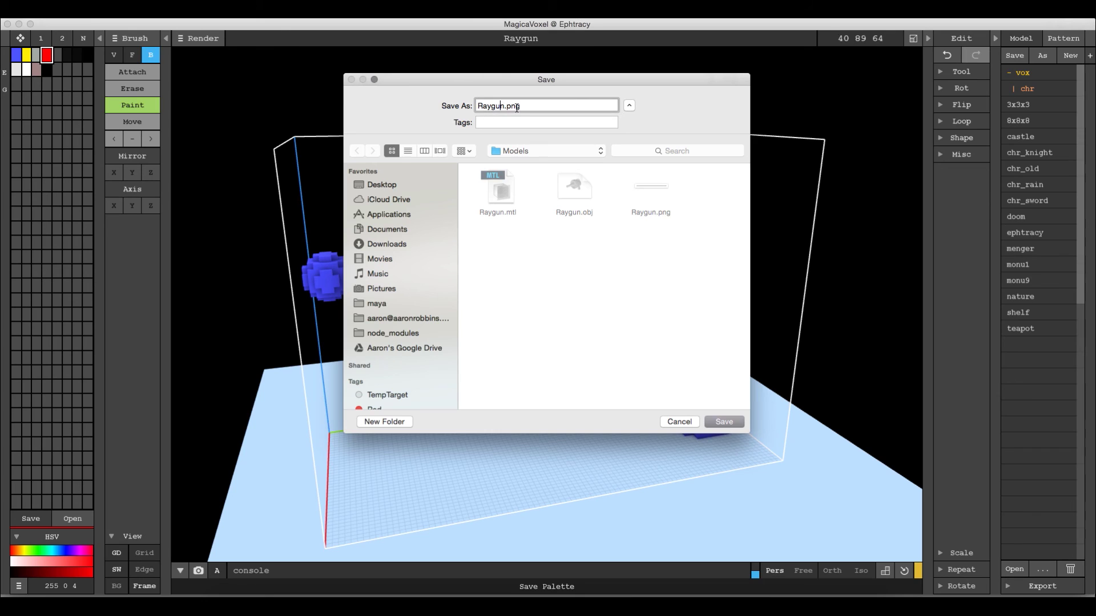
pyautogui.write('Blue')
pyautogui.click(728, 422)
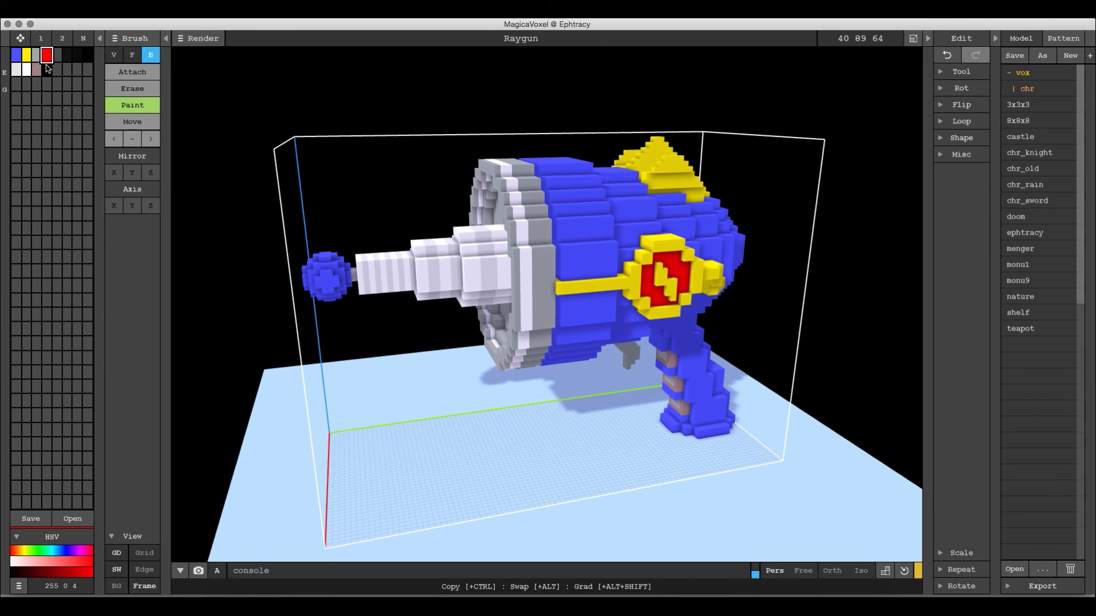
# Lighten the body's blue palette colour to 115 120 255 and change the yellow palette colour to red (255 5 5).
pyautogui.click(19, 57)
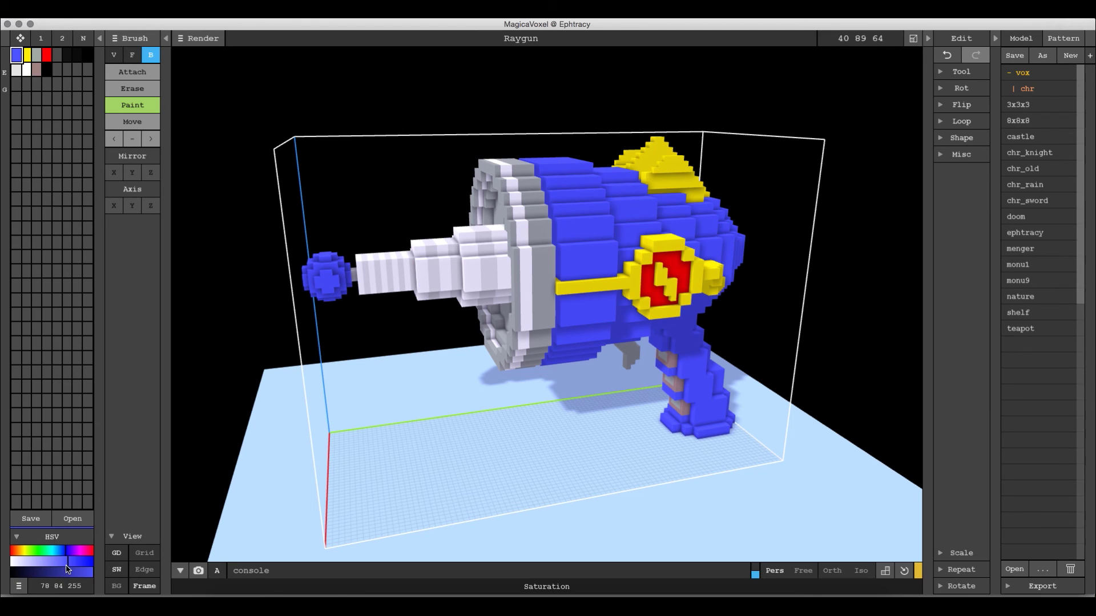
pyautogui.moveTo(69, 565); pyautogui.dragTo(56, 565)
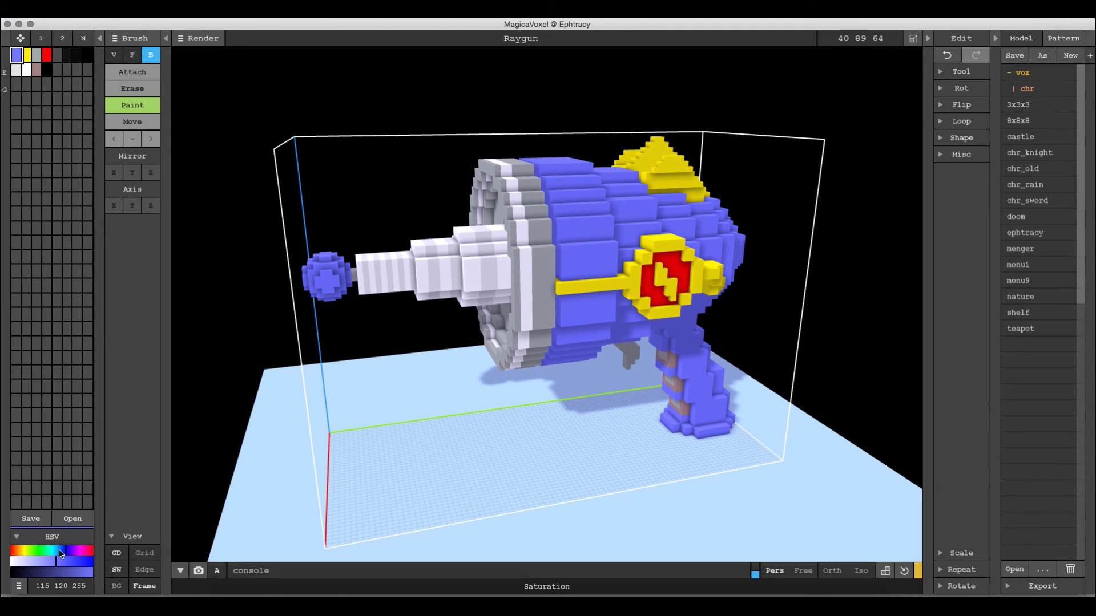
pyautogui.click(25, 58)
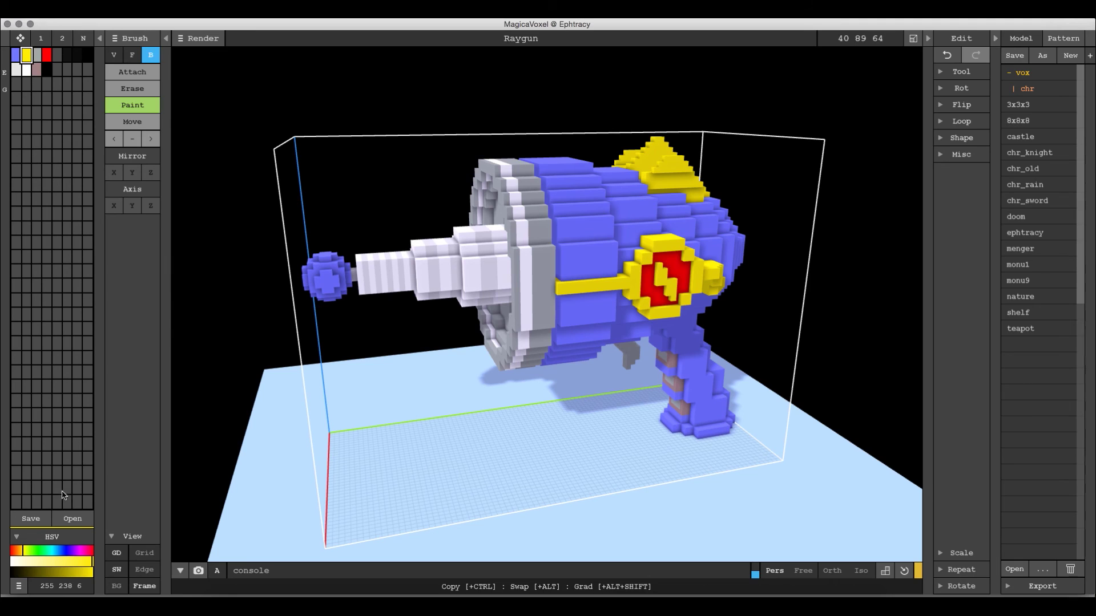
pyautogui.moveTo(16, 549); pyautogui.dragTo(3, 550)
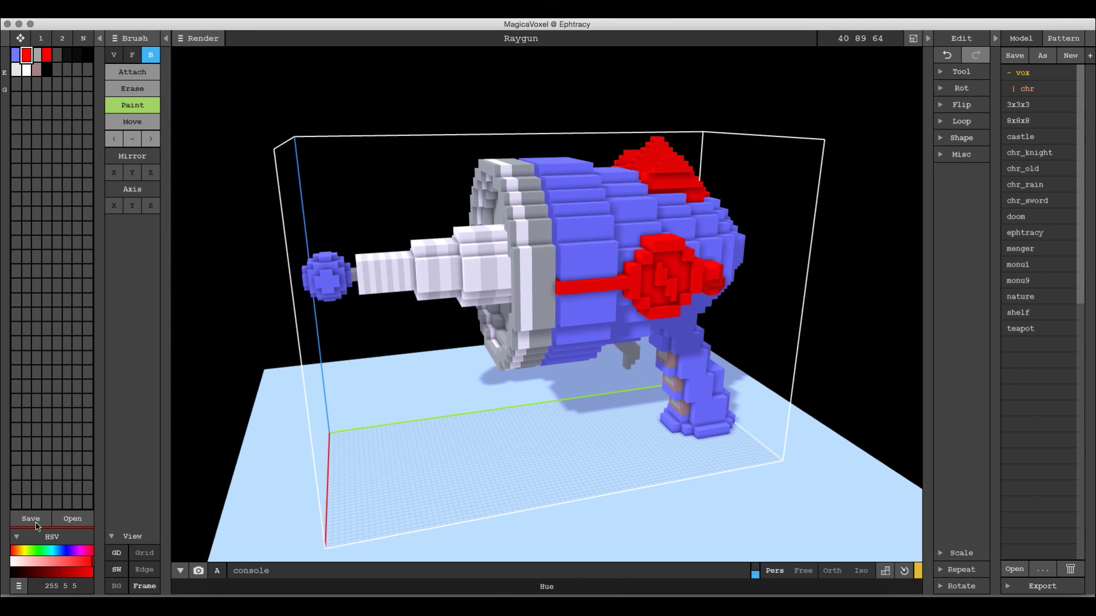
# Change the emblem's red palette colour to green (0 255 21).
pyautogui.click(50, 55)
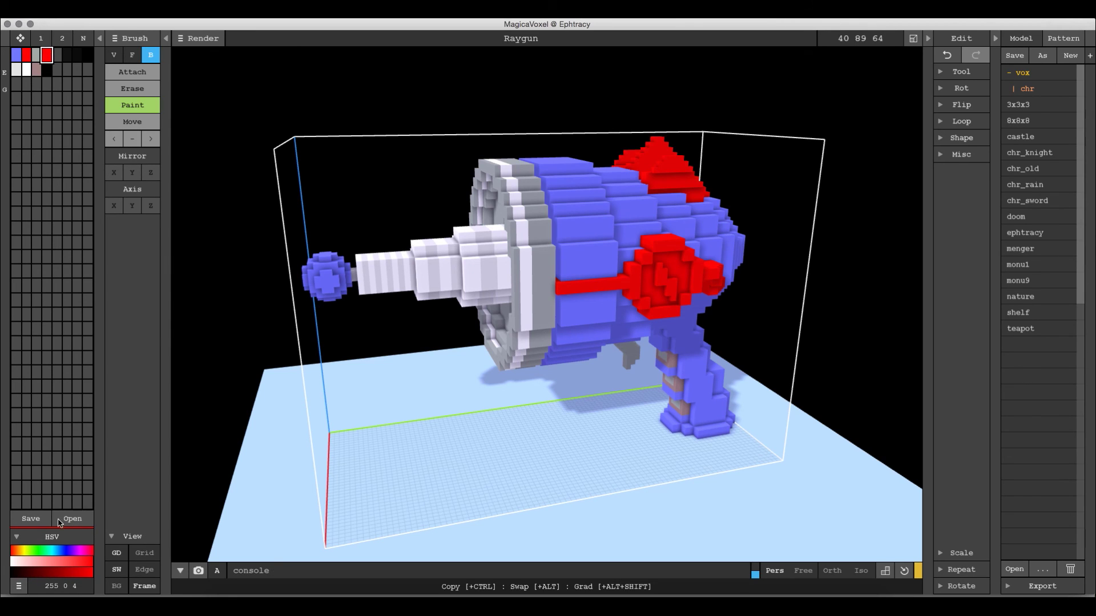
pyautogui.moveTo(13, 550); pyautogui.dragTo(39, 551)
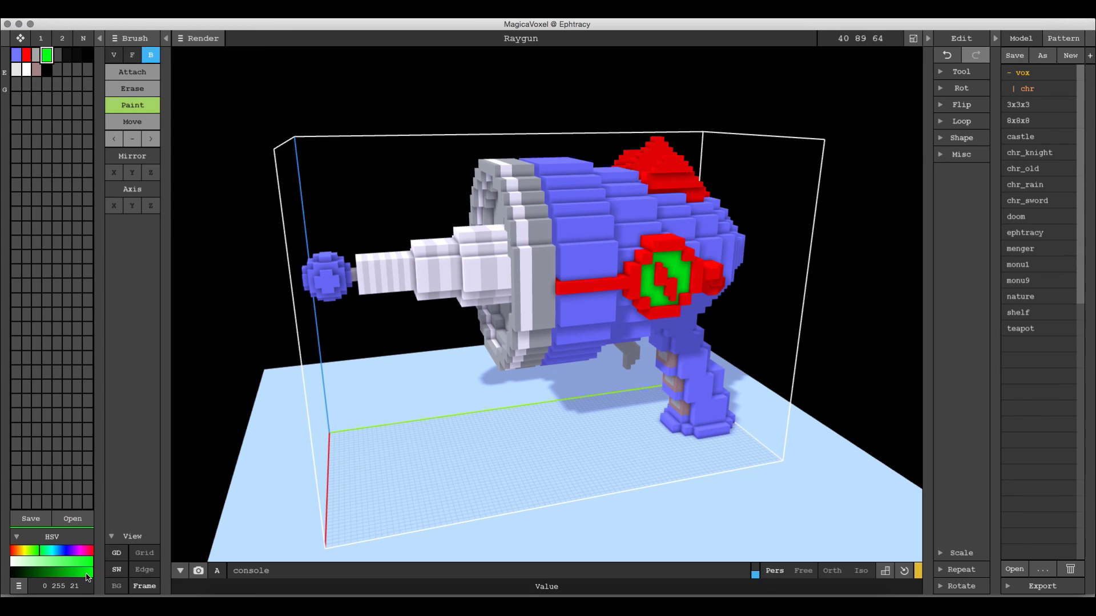
pyautogui.click(119, 569)
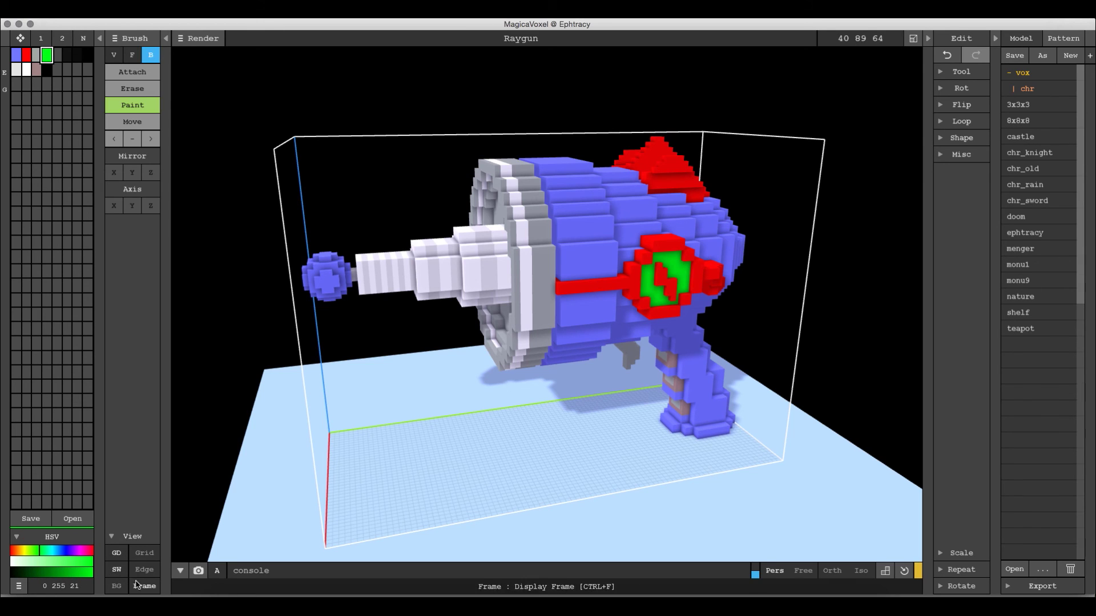
# Change the light grey palette colour of the barrel stripes to olive (142 158 1).
pyautogui.click(17, 69)
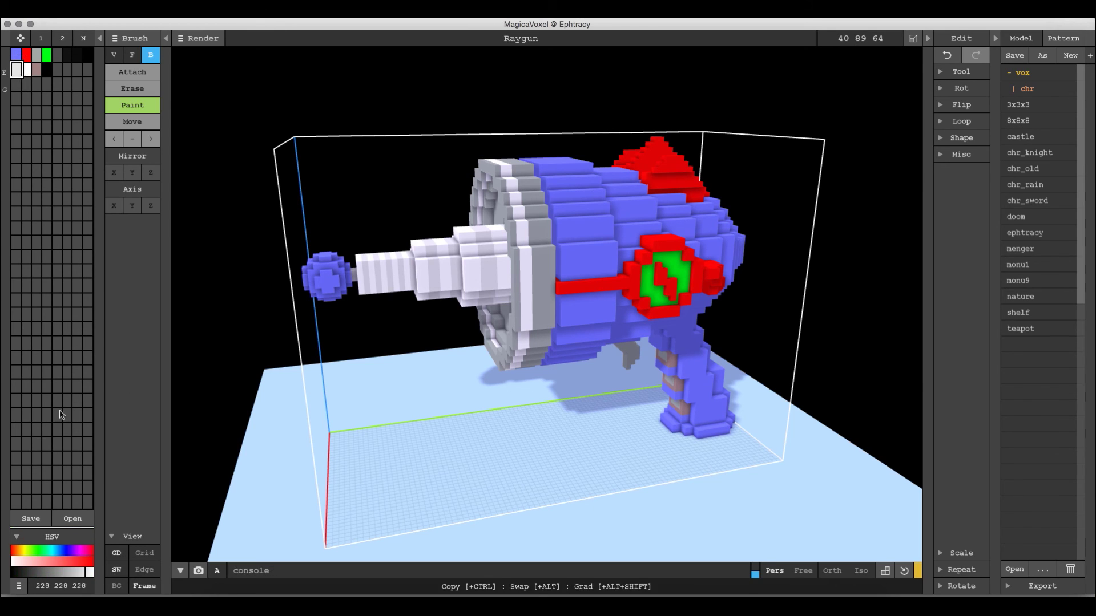
pyautogui.click(36, 551)
pyautogui.moveTo(38, 562)
pyautogui.mouseDown()
pyautogui.moveTo(83, 564)
pyautogui.moveTo(25, 551)
pyautogui.mouseUp()
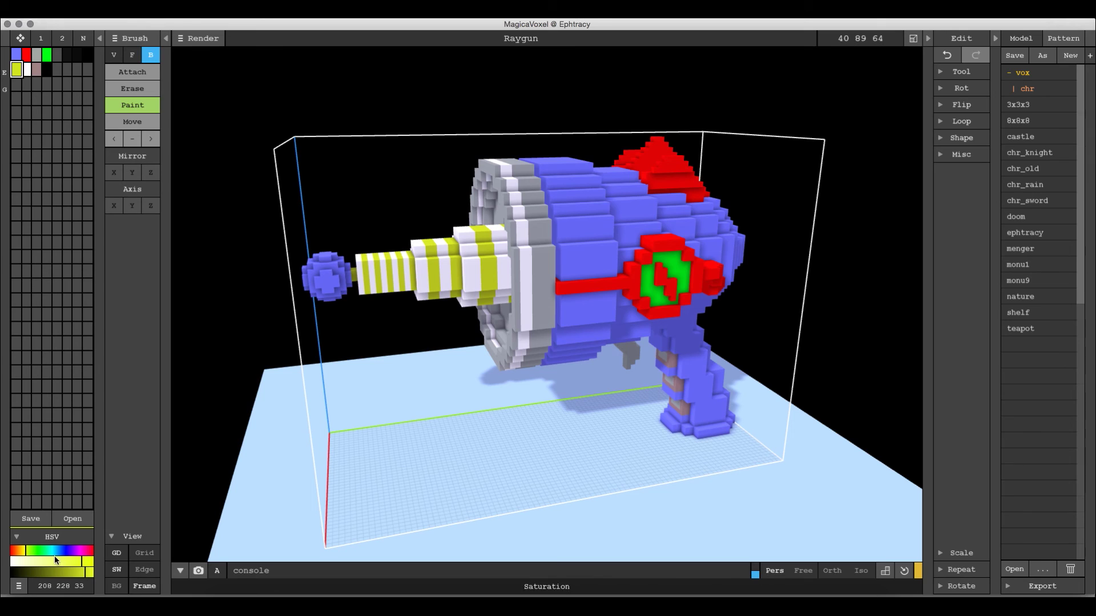
pyautogui.click(90, 562)
pyautogui.moveTo(90, 571); pyautogui.dragTo(63, 572)
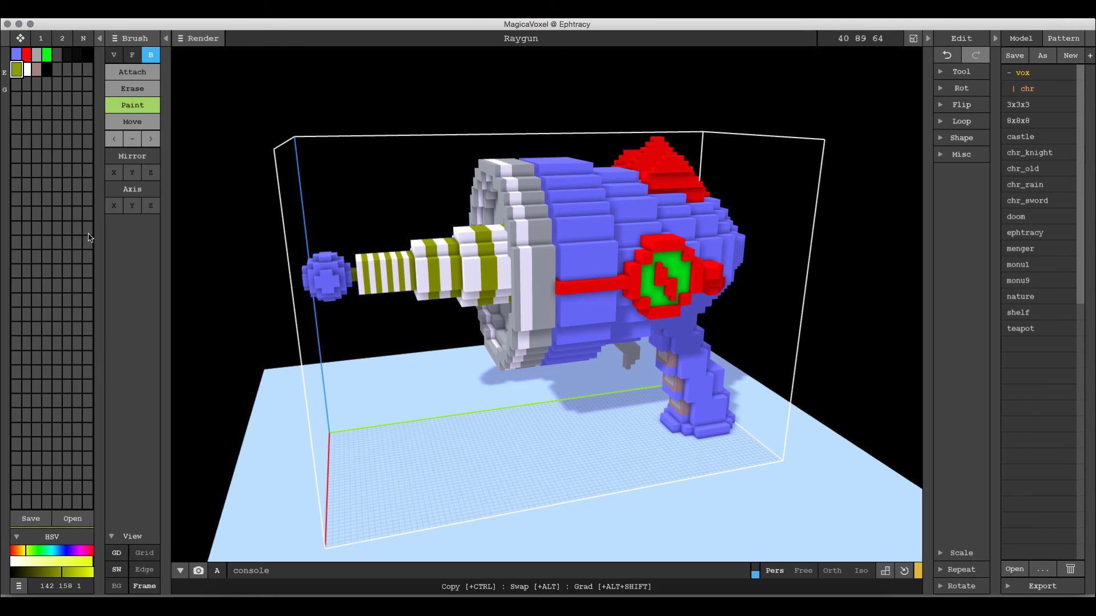
pyautogui.click(27, 69)
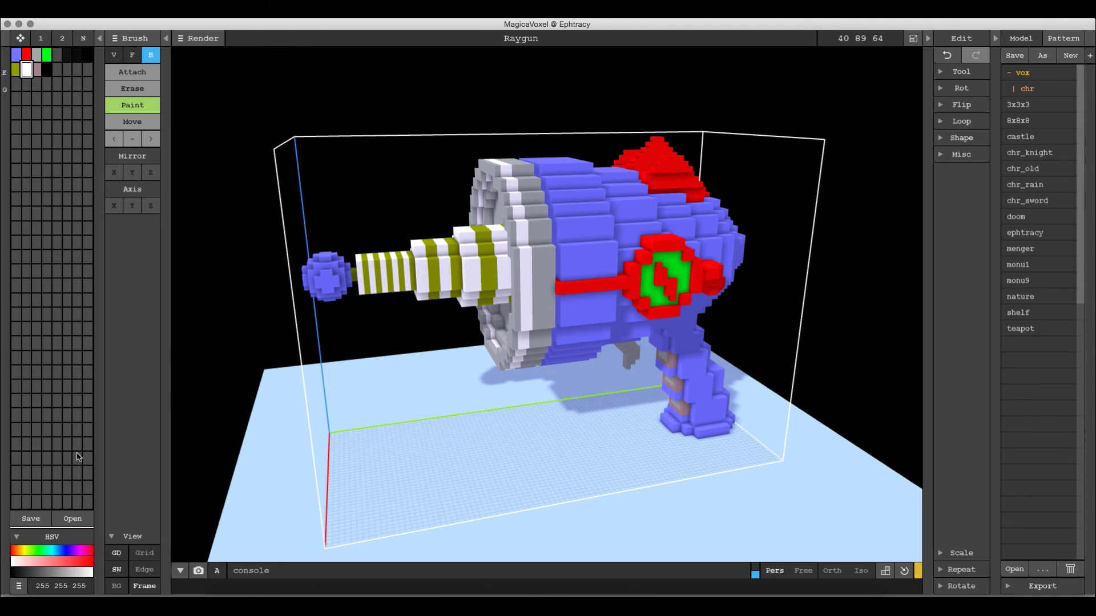
pyautogui.moveTo(84, 562); pyautogui.dragTo(63, 565)
# Save the recoloured palette as RaygunBlueEpic.png in the Models folder.
pyautogui.click(30, 520)
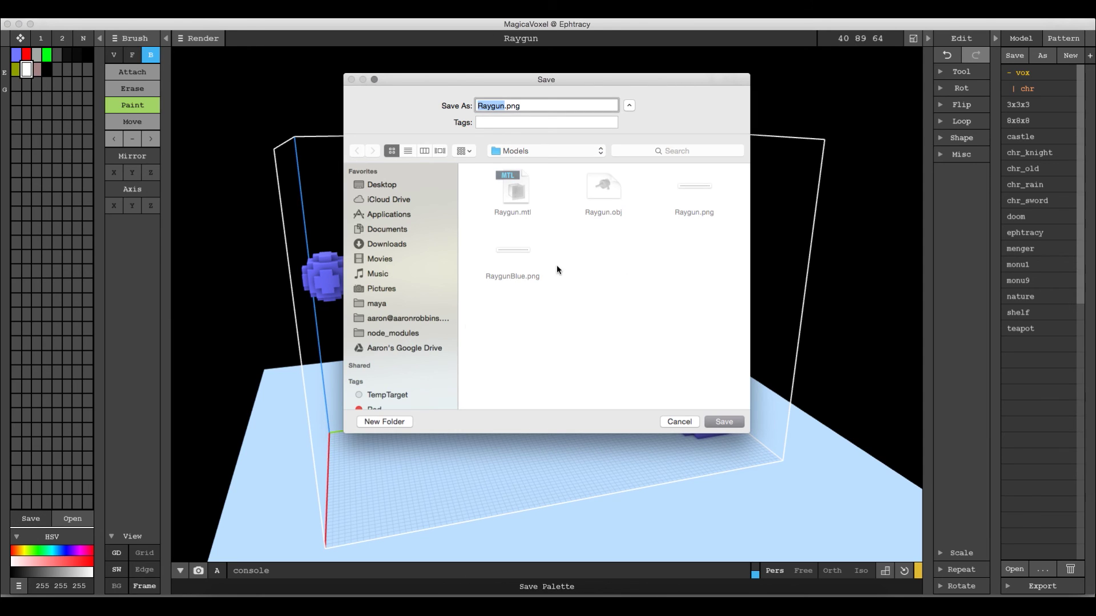
pyautogui.click(527, 275)
pyautogui.click(512, 104)
pyautogui.write('Epic')
pyautogui.click(722, 423)
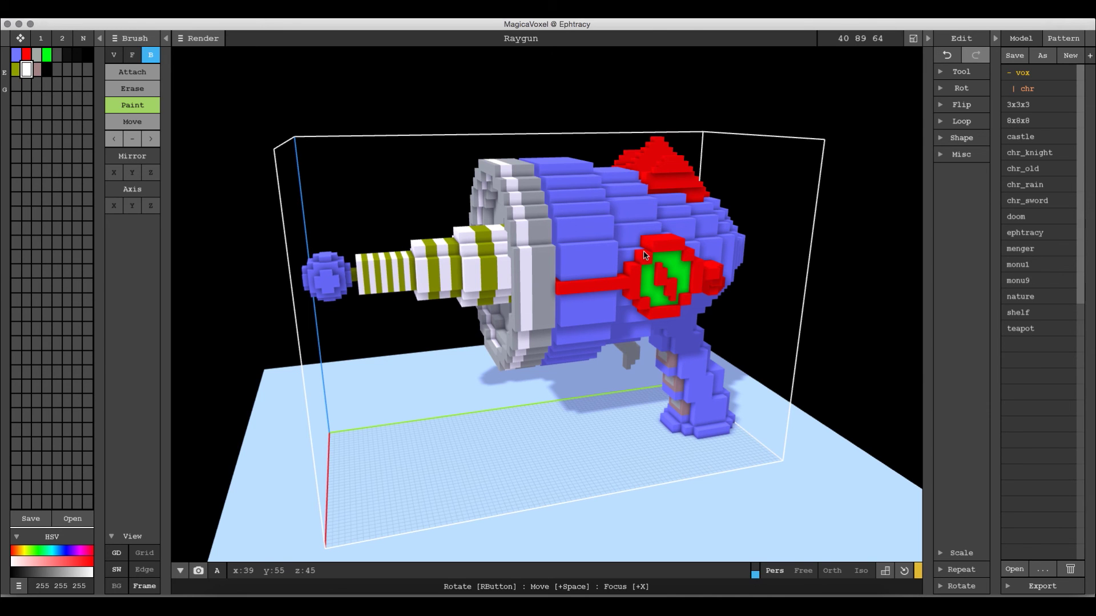
# Switch to Photoshop and open the original Raygun.png palette from the Models folder.
pyautogui.moveTo(696, 303)
pyautogui.mouseDown(button='right')
pyautogui.moveTo(648, 299)
pyautogui.moveTo(714, 298)
pyautogui.mouseUp(button='right')
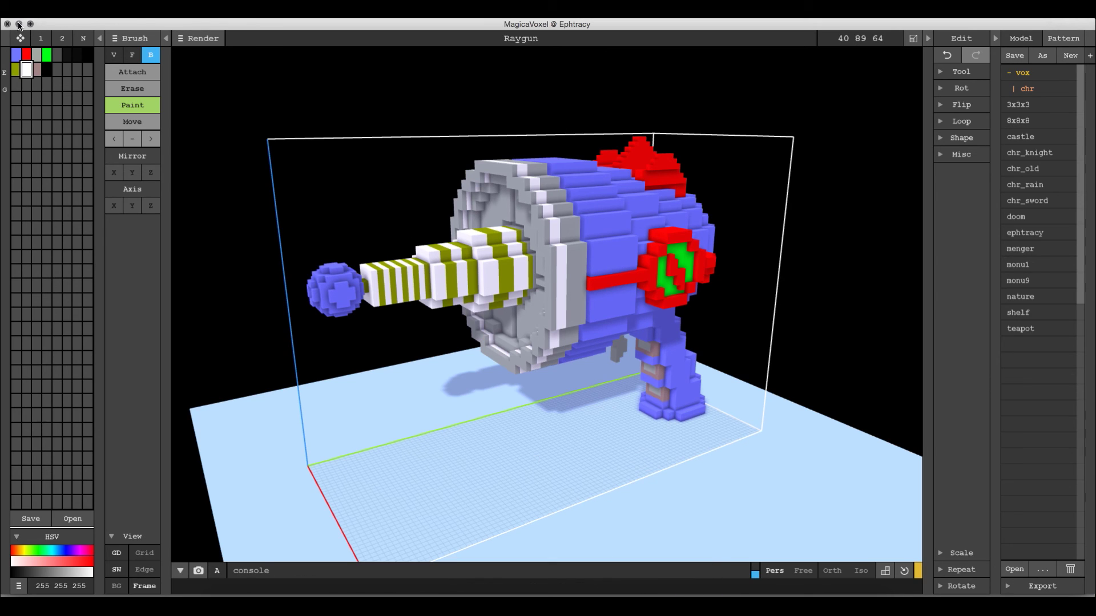
pyautogui.click(594, 597)
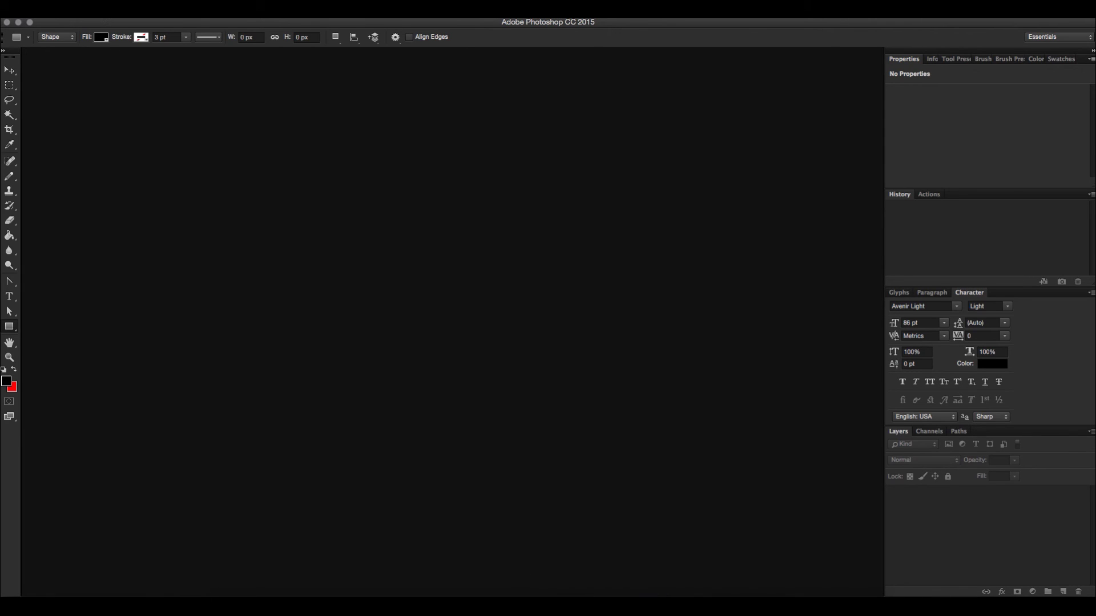
pyautogui.click(108, 8)
pyautogui.click(117, 36)
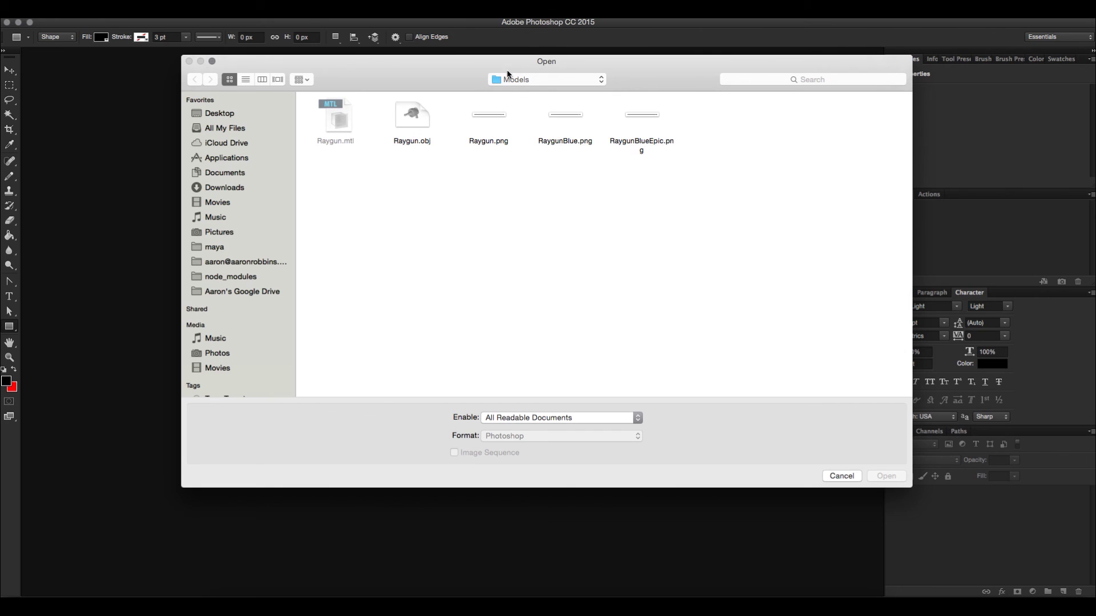
pyautogui.click(529, 80)
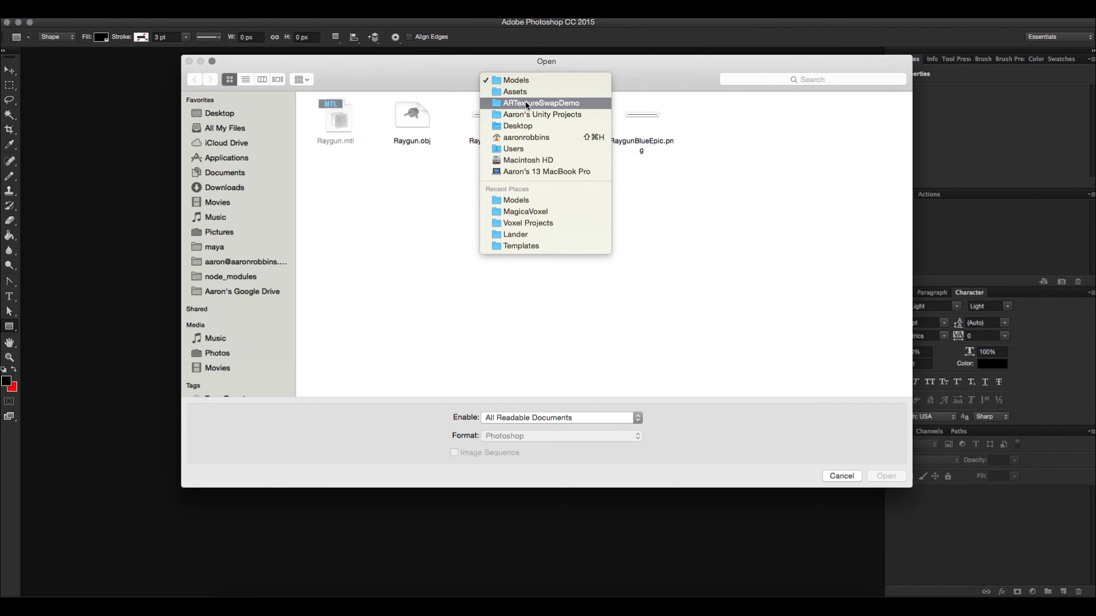
pyautogui.click(515, 81)
pyautogui.click(489, 122)
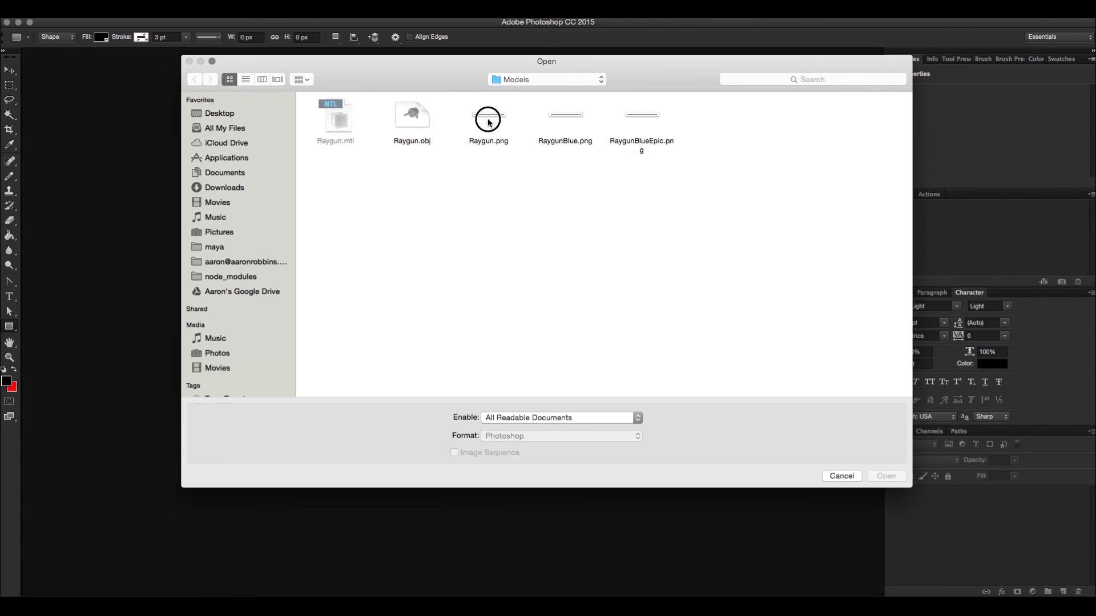
pyautogui.click(871, 479)
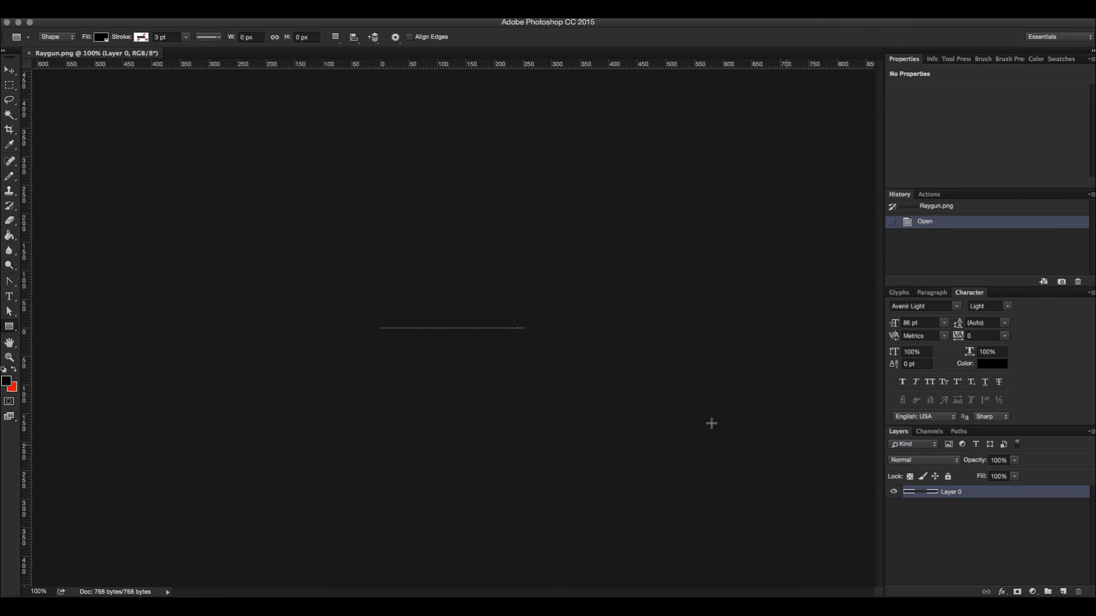
# Magnify the coloured pixels at the end of the Raygun.png palette strip.
pyautogui.click(9, 357)
pyautogui.moveTo(552, 330); pyautogui.dragTo(643, 333)
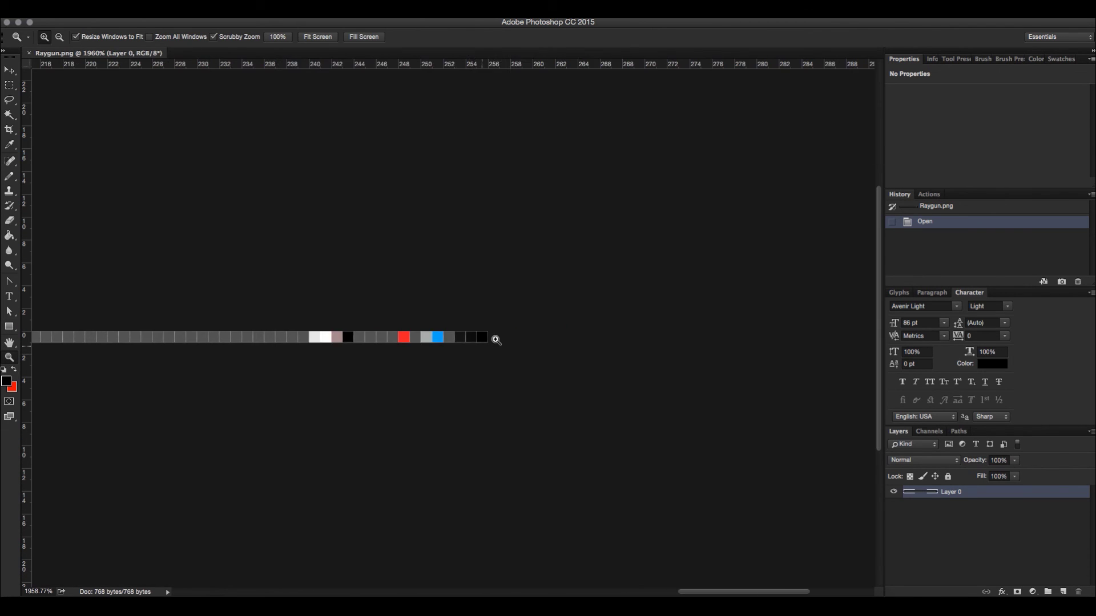
pyautogui.hscroll(10, 485, 346)
pyautogui.hscroll(-7, 477, 350)
pyautogui.hscroll(-5, 477, 349)
pyautogui.moveTo(474, 337); pyautogui.dragTo(499, 334)
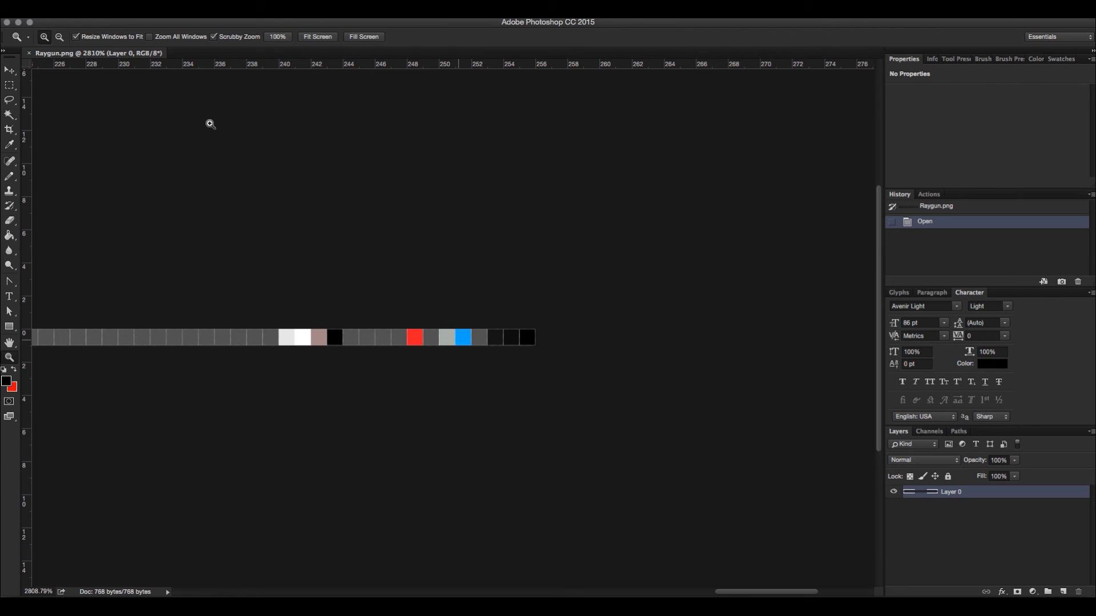
pyautogui.click(10, 72)
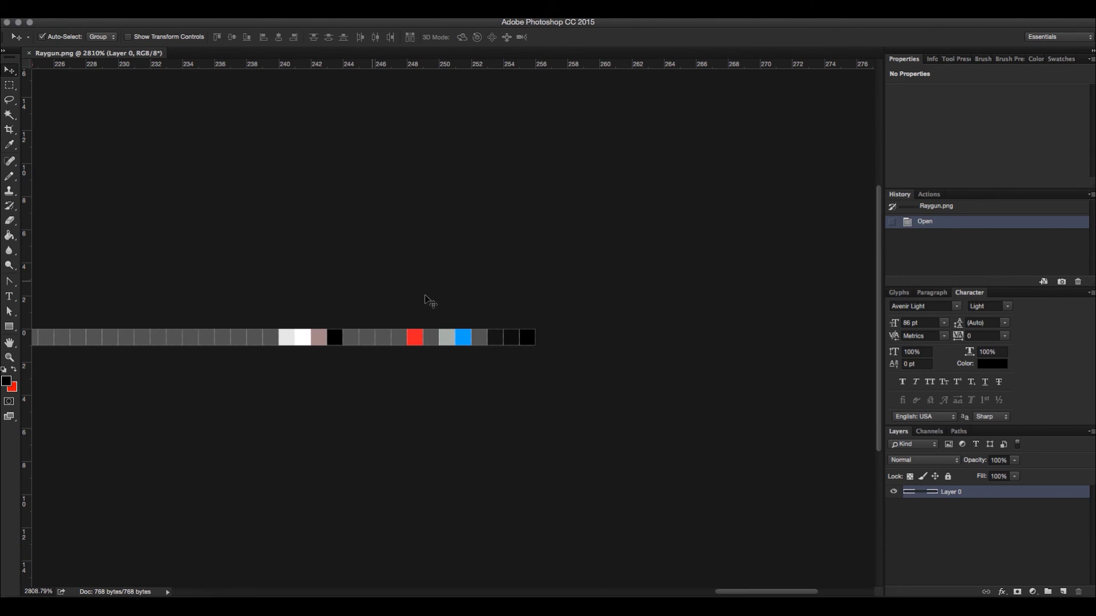
# Shift the hue of the whole palette strip by +38 with a Hue/Saturation adjustment.
pyautogui.press('super+u')
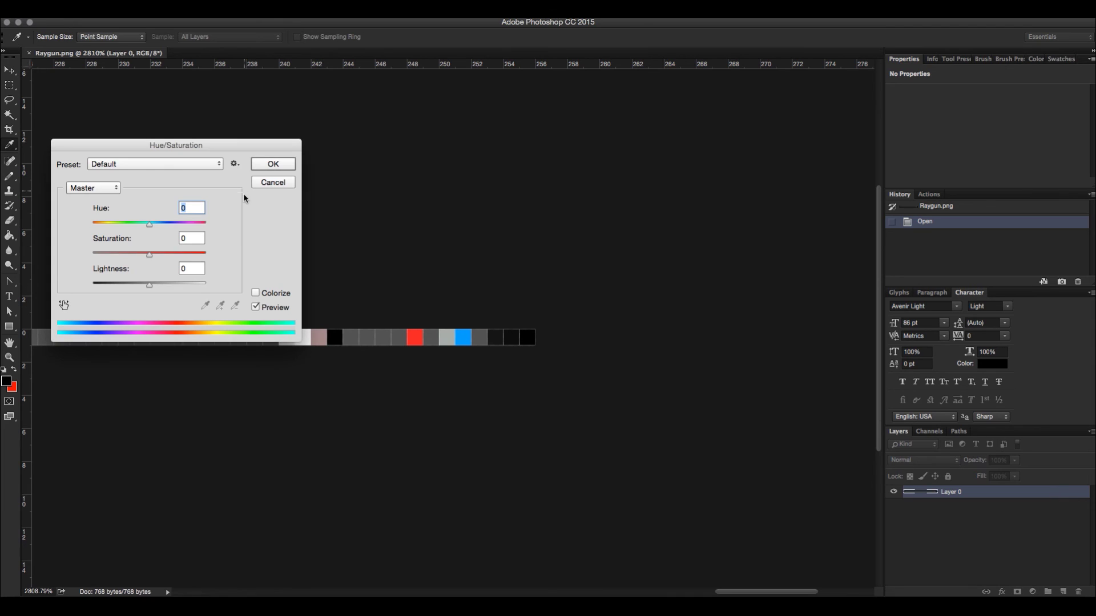
pyautogui.moveTo(149, 223); pyautogui.dragTo(113, 225)
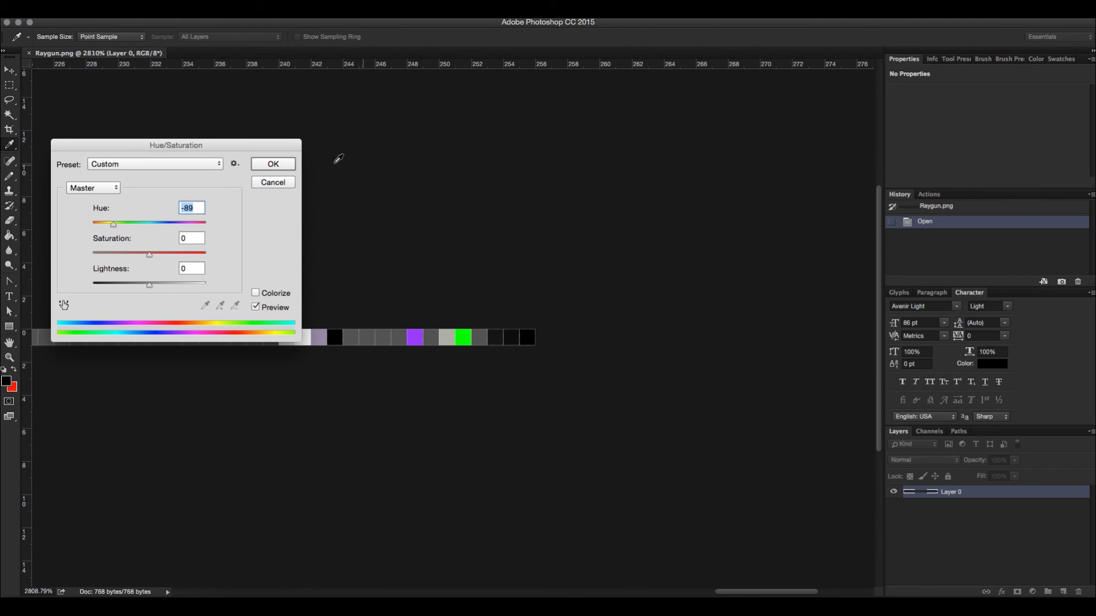
pyautogui.write('0')
pyautogui.hscroll(-10, 135, 210)
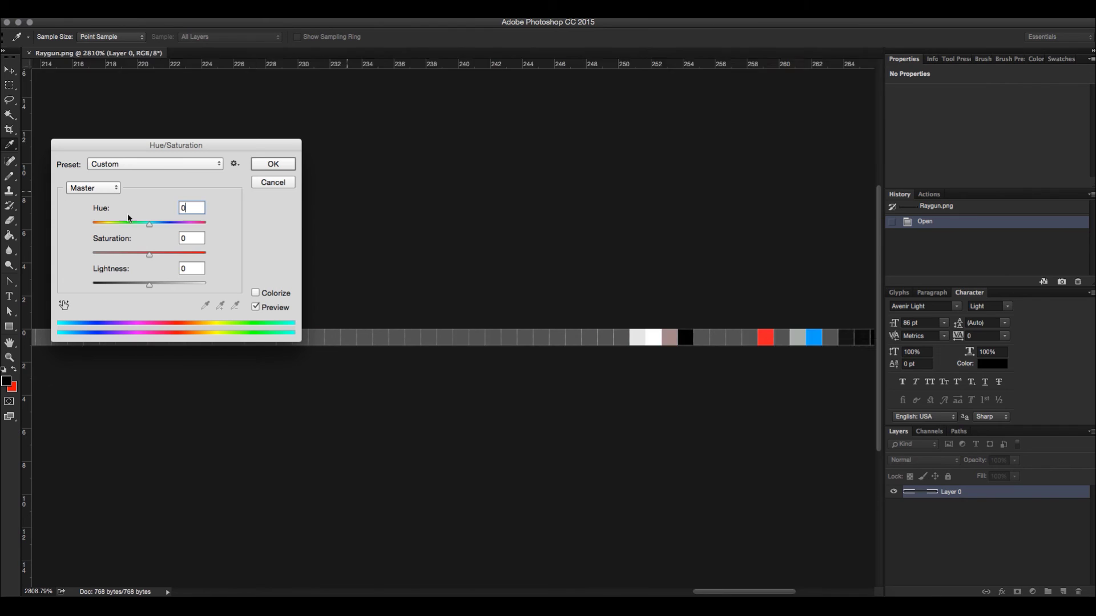
pyautogui.hscroll(5, 688, 348)
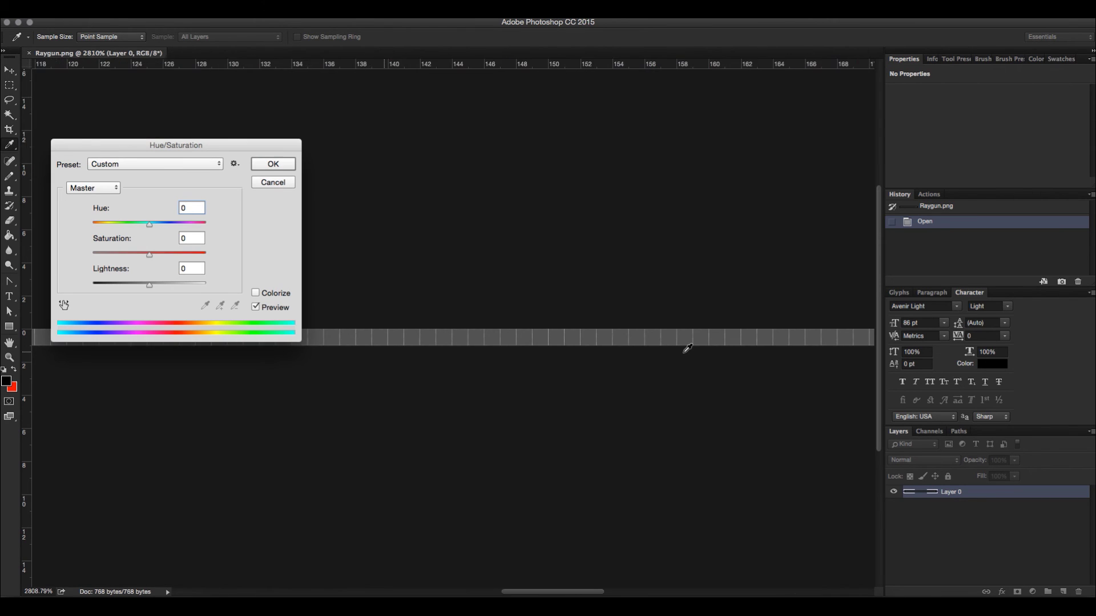
pyautogui.hscroll(5, 689, 348)
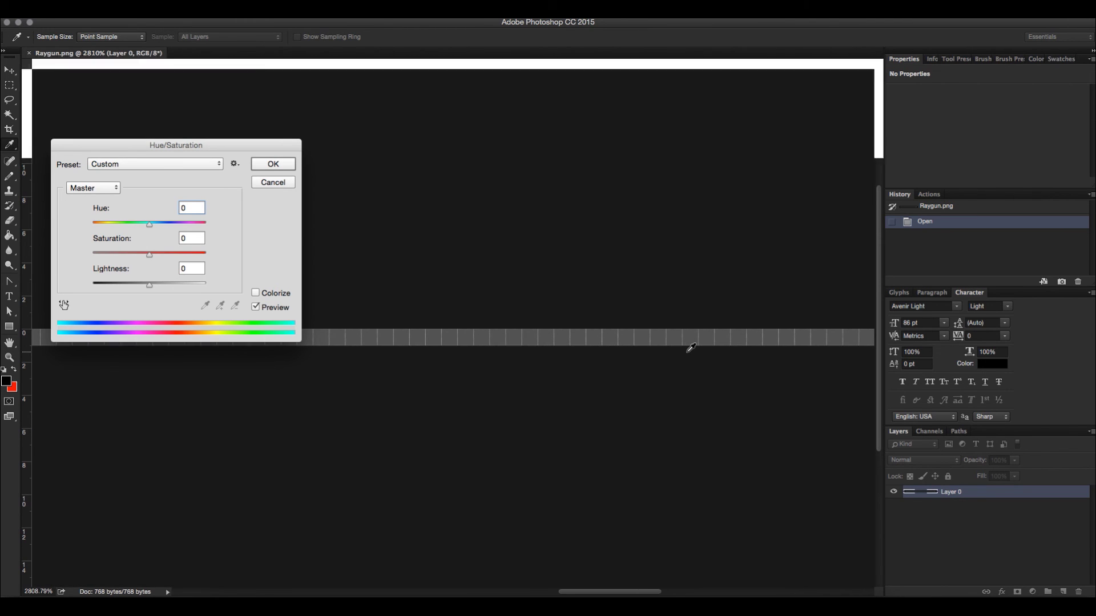
pyautogui.moveTo(703, 593)
pyautogui.hscroll(5, 705, 580)
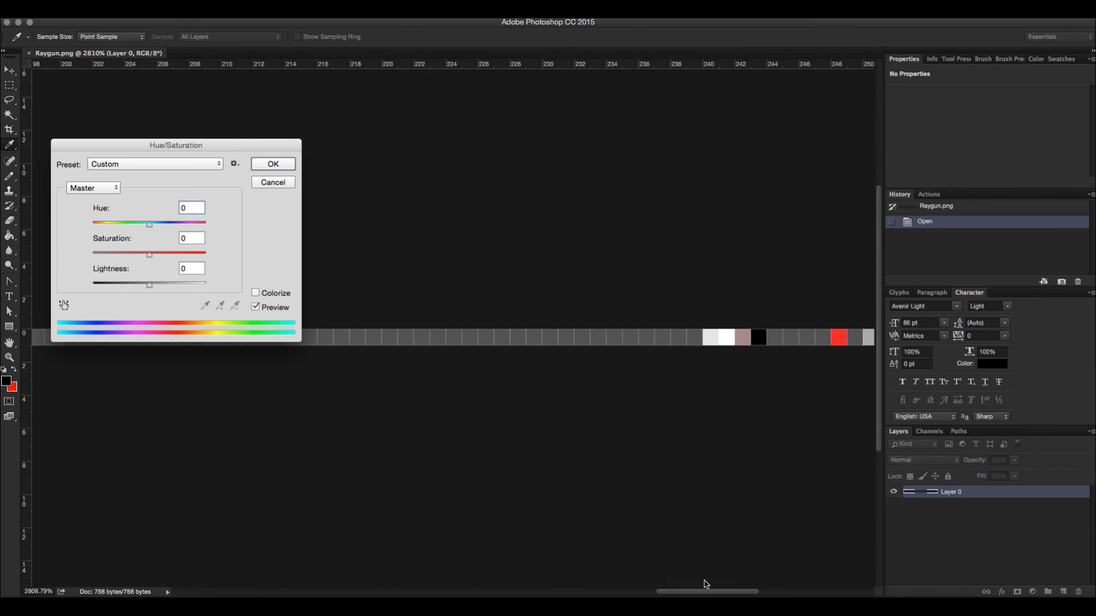
pyautogui.moveTo(150, 225); pyautogui.dragTo(172, 226)
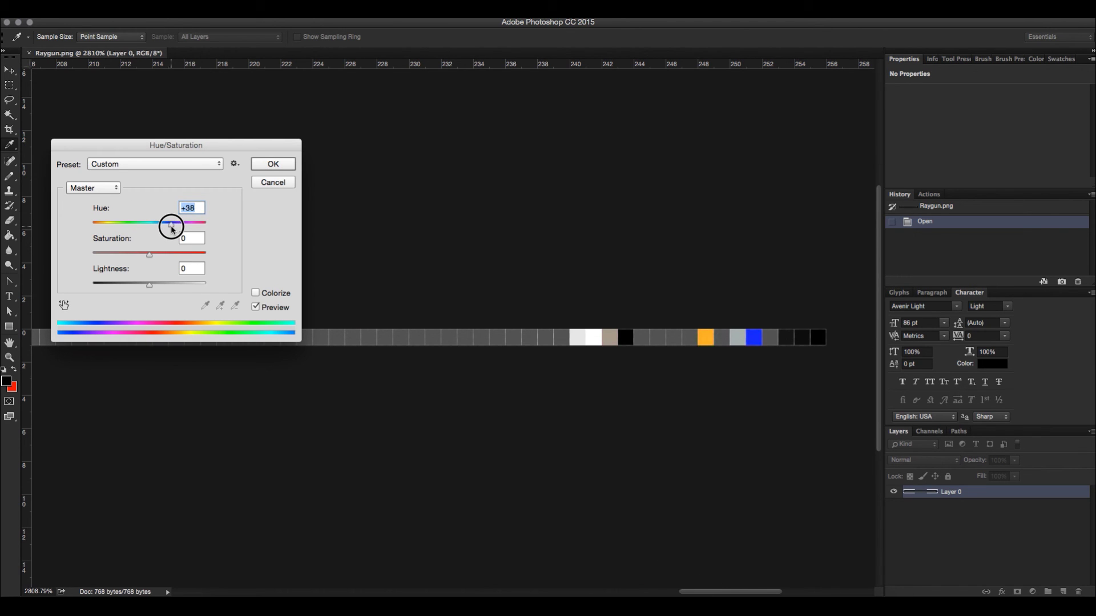
pyautogui.click(267, 166)
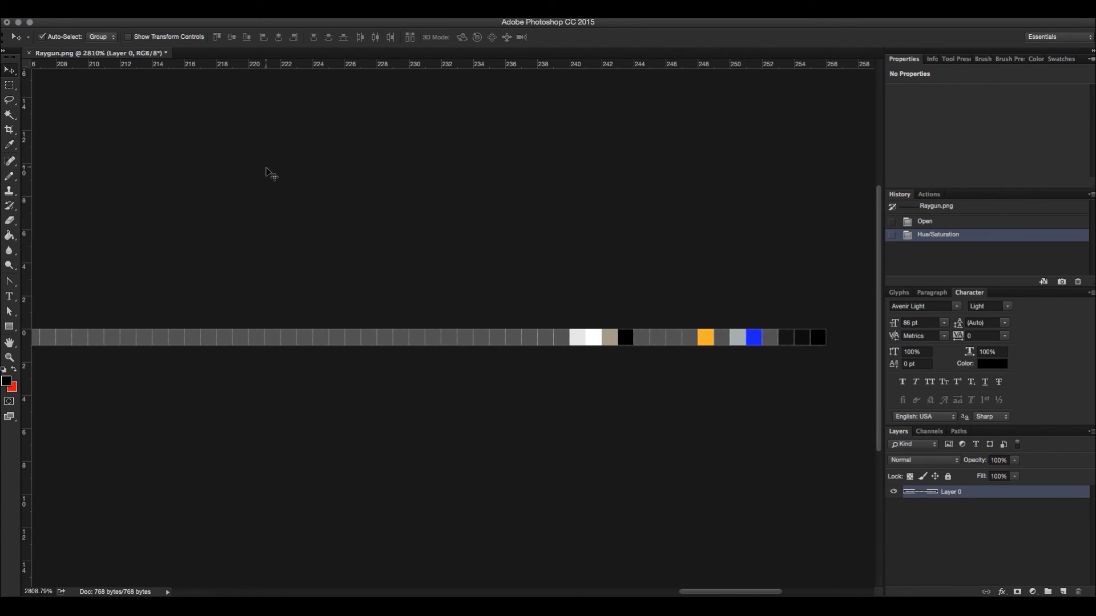
# Export the hue-shifted palette as a PNG named RaygunRedEpic in the Models folder.
pyautogui.click(109, 19)
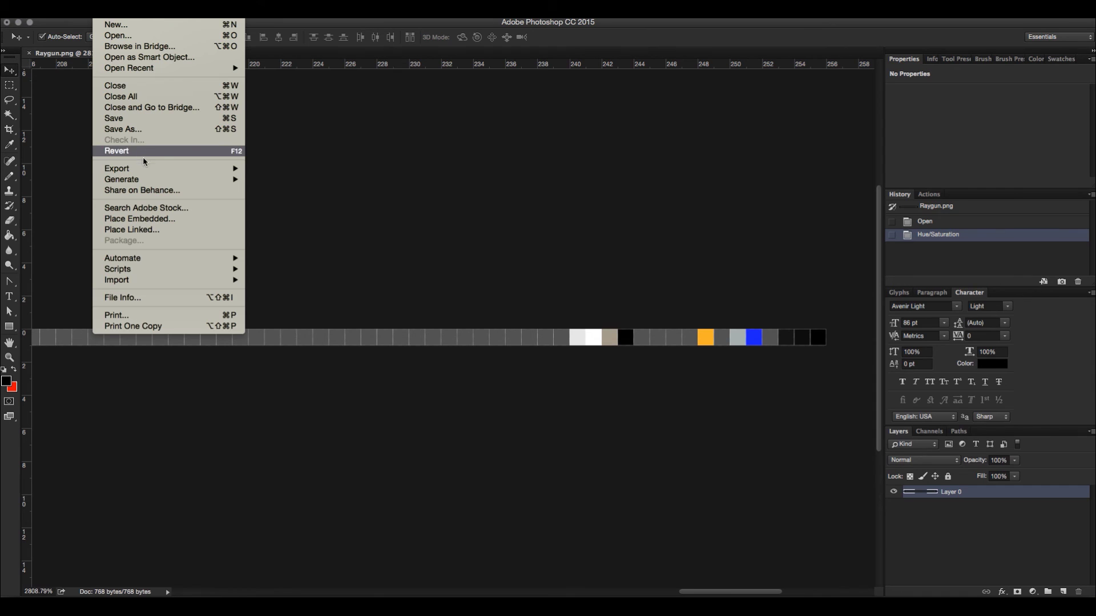
pyautogui.moveTo(157, 169)
pyautogui.click(297, 169)
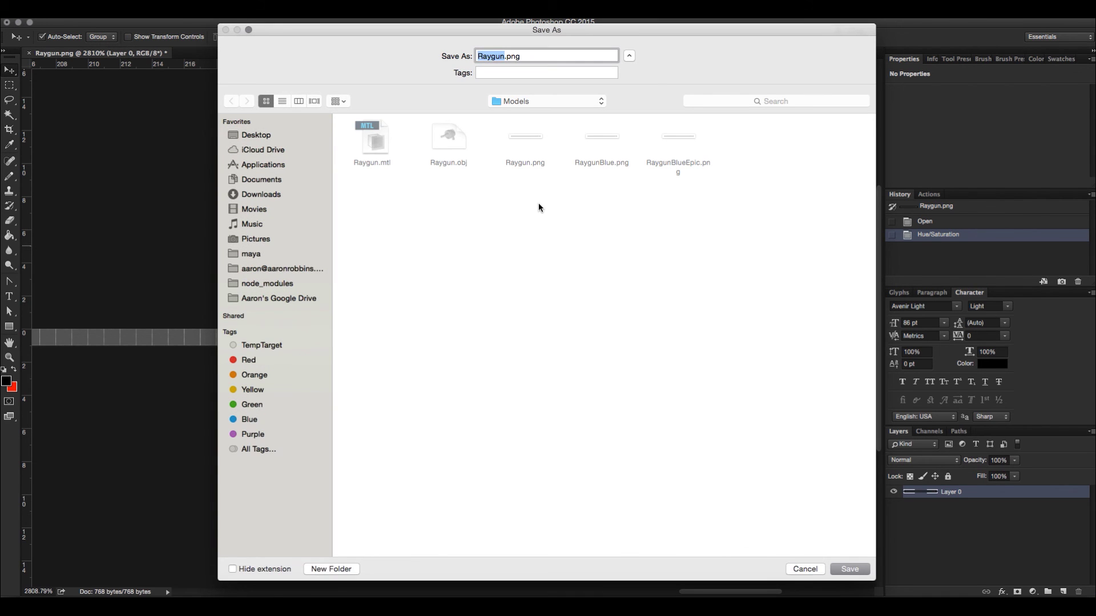
pyautogui.press('Right')
pyautogui.write('RedEpic')
pyautogui.click(848, 569)
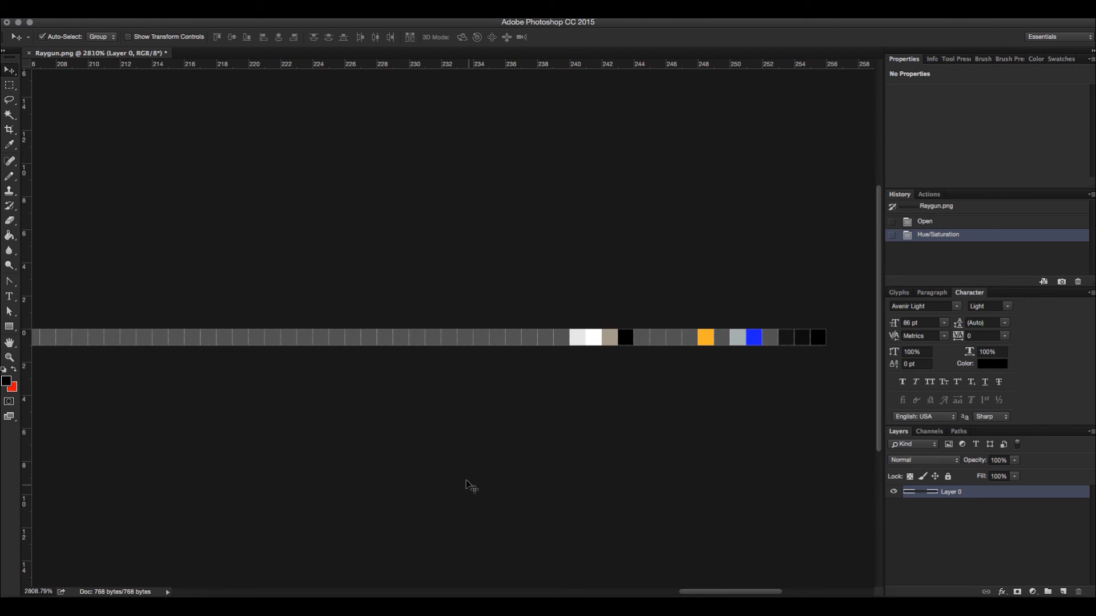
# Switch to the ARTextureSwapDemo project in Unity and select the Raygun model in the Models folder.
pyautogui.click(419, 594)
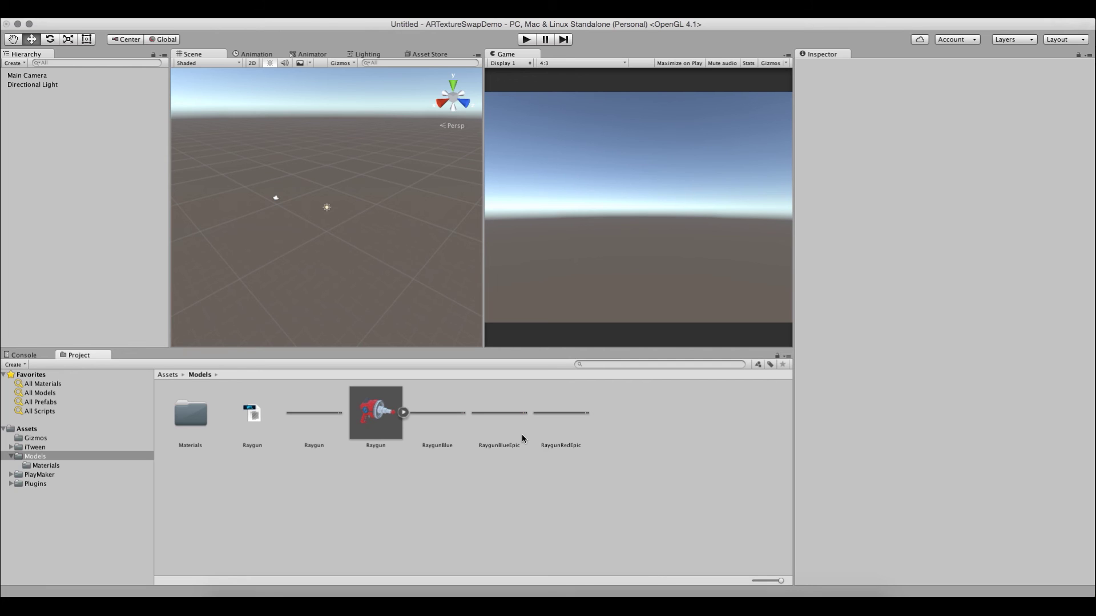
pyautogui.click(357, 417)
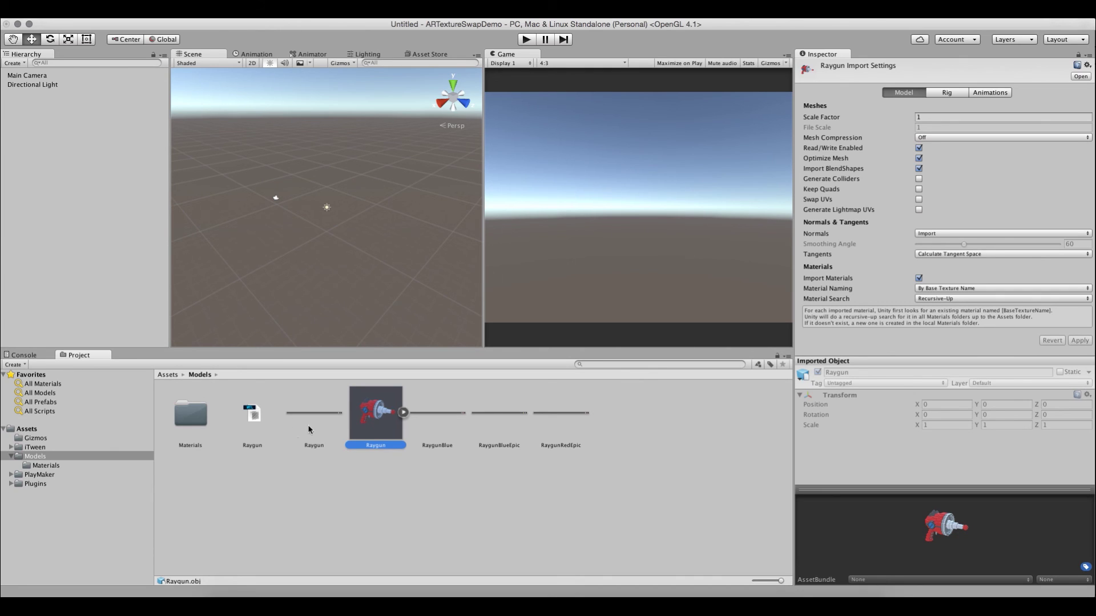
# Examine the Raygun material file, the Materials folder, the model and the Raygun, RaygunBlue, RaygunBlueEpic and RaygunRedEpic palette textures.
pyautogui.click(251, 417)
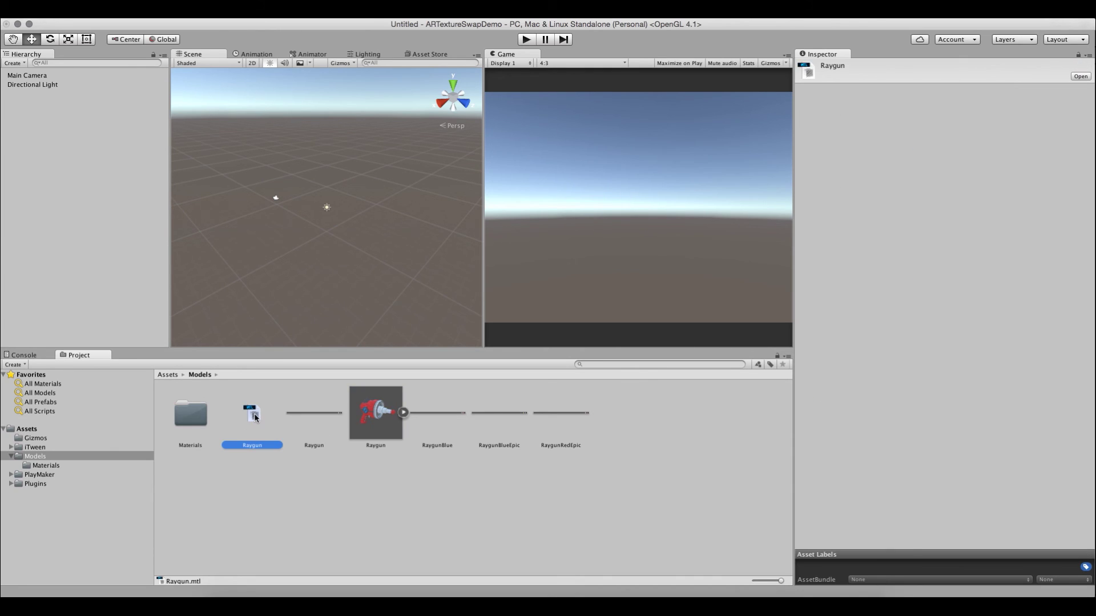
pyautogui.doubleClick(193, 406)
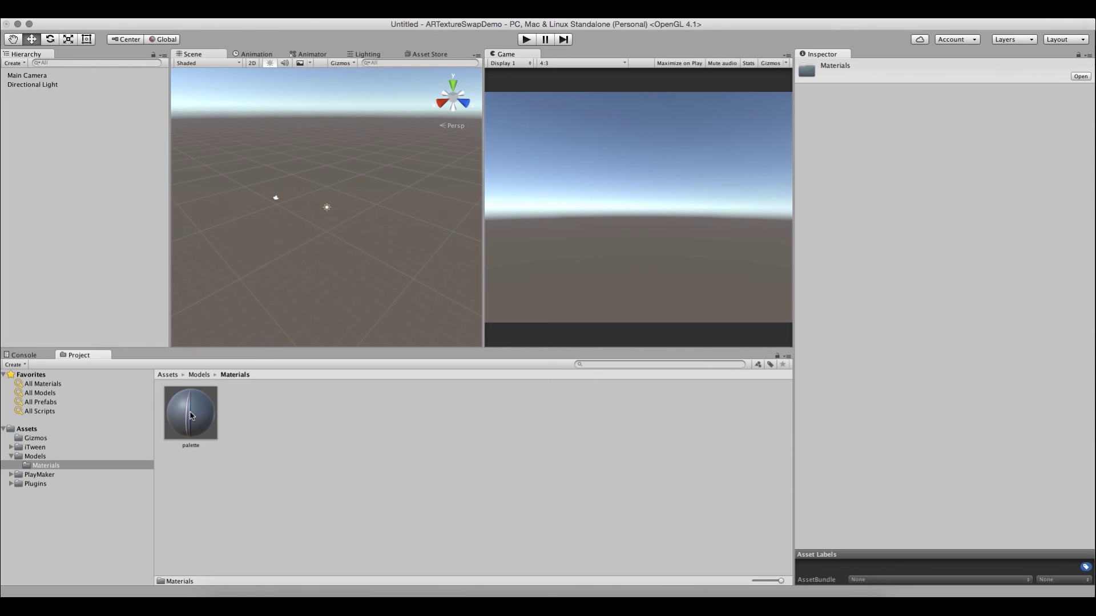
pyautogui.click(201, 375)
pyautogui.click(358, 422)
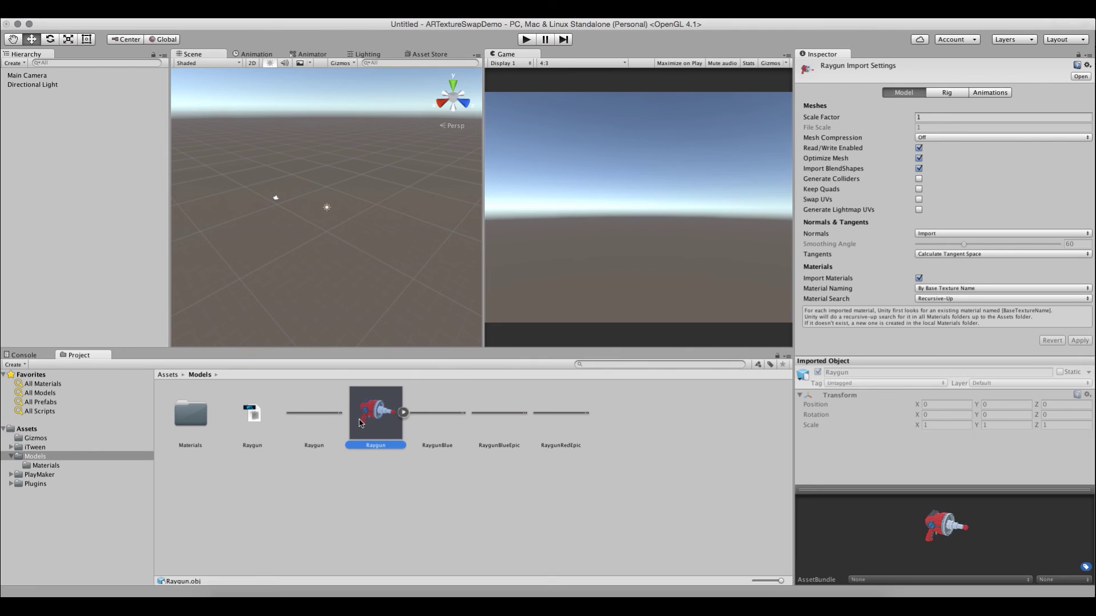
pyautogui.click(314, 421)
pyautogui.click(340, 494)
pyautogui.click(318, 422)
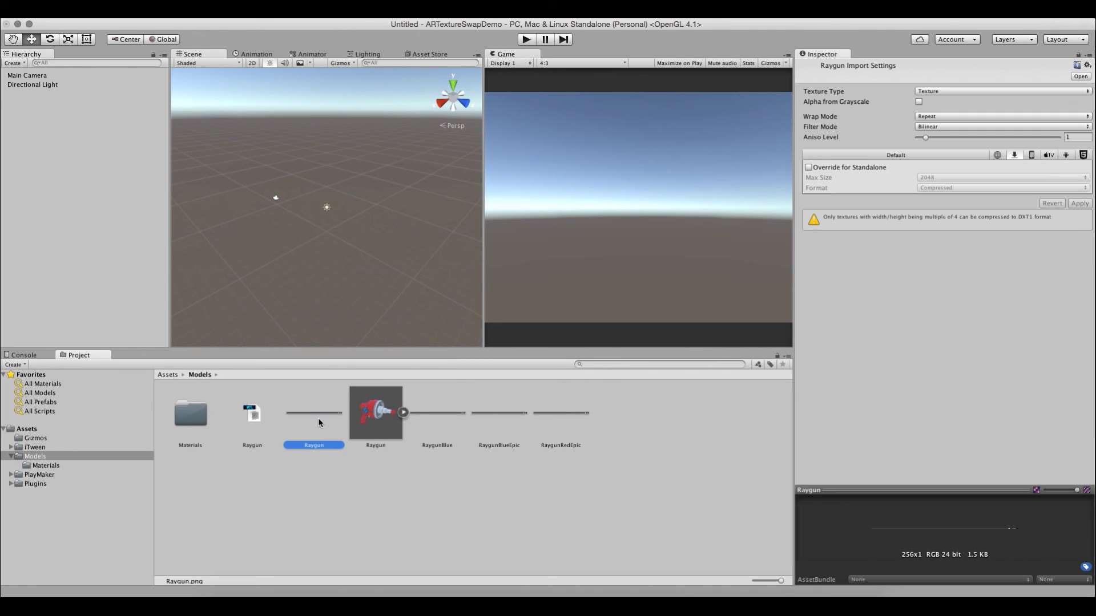
pyautogui.click(444, 446)
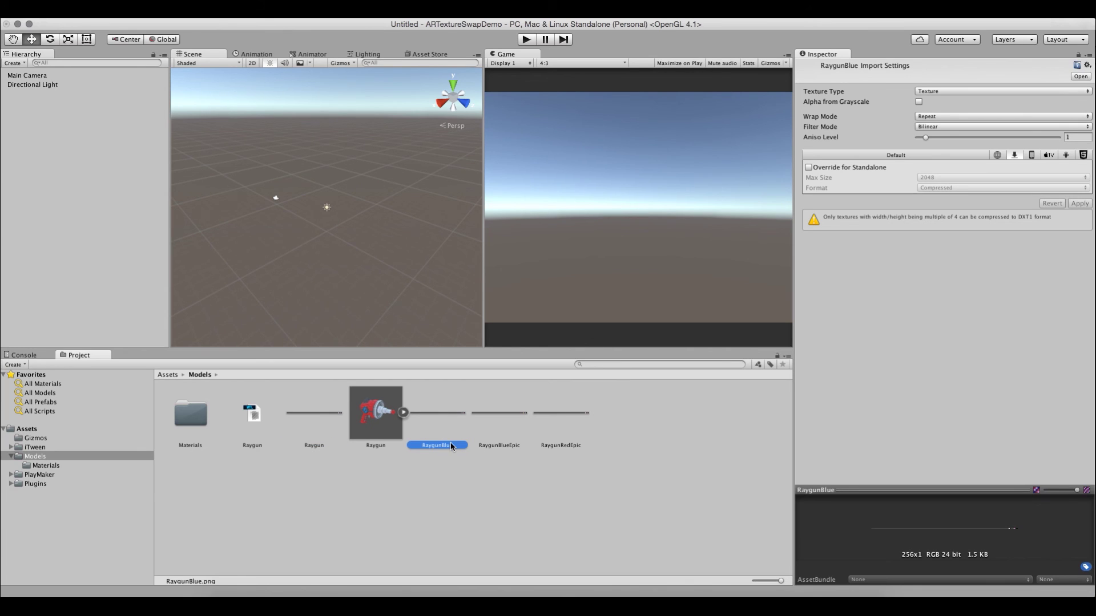
pyautogui.click(482, 445)
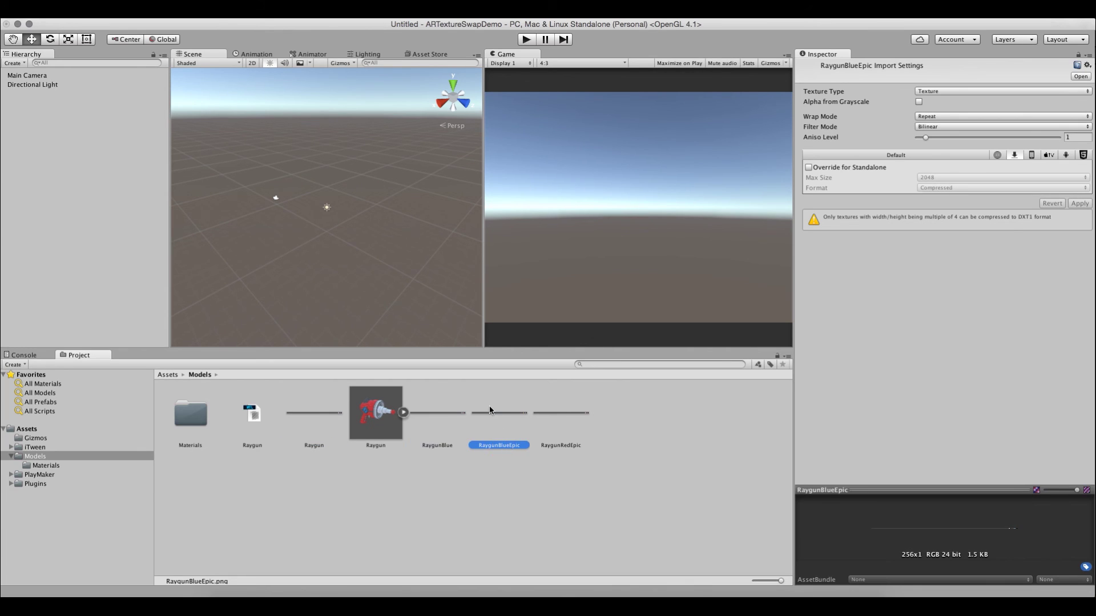
pyautogui.click(562, 446)
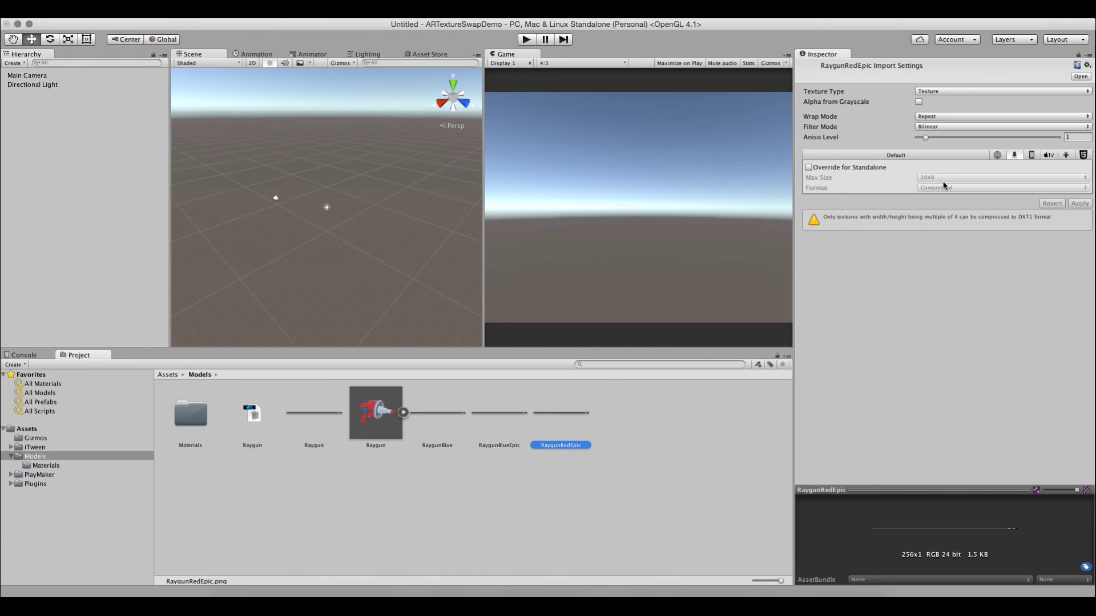
pyautogui.click(929, 116)
pyautogui.click(936, 127)
pyautogui.click(938, 128)
pyautogui.click(946, 118)
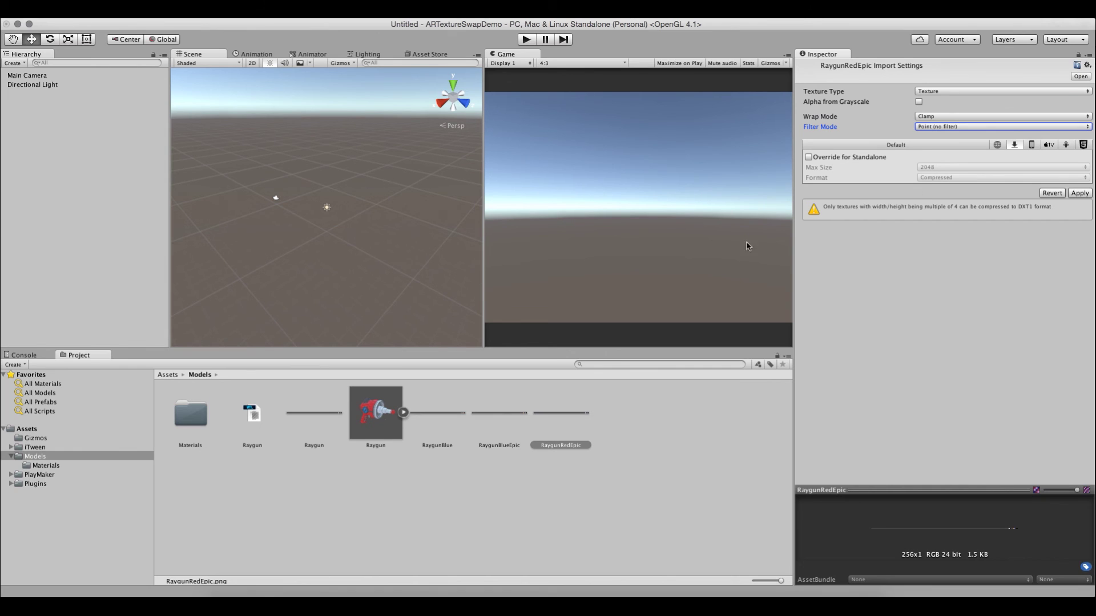
pyautogui.click(362, 447)
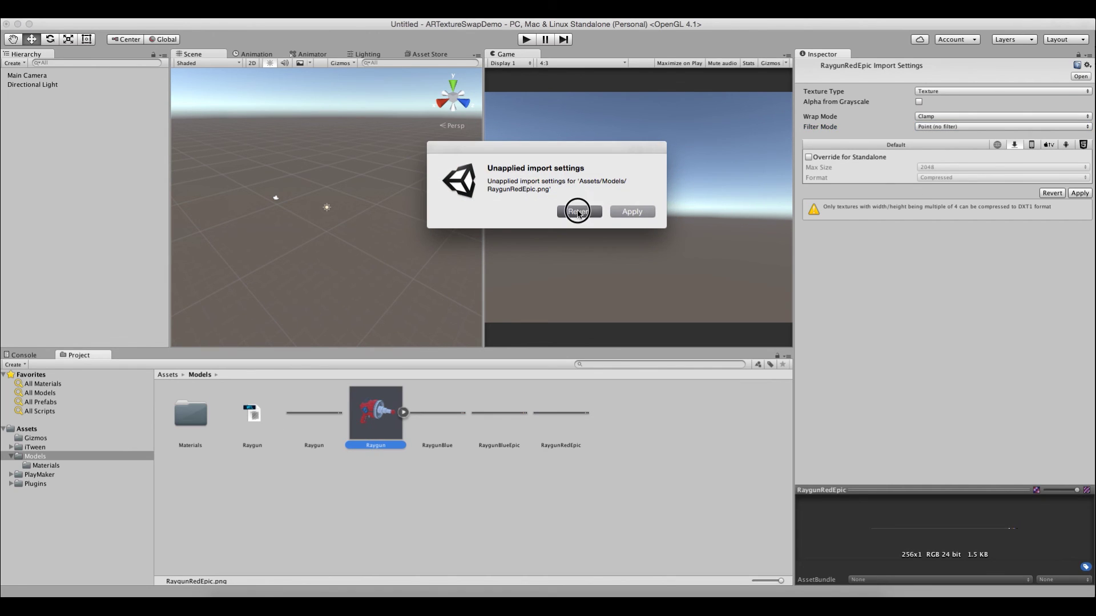
pyautogui.click(578, 212)
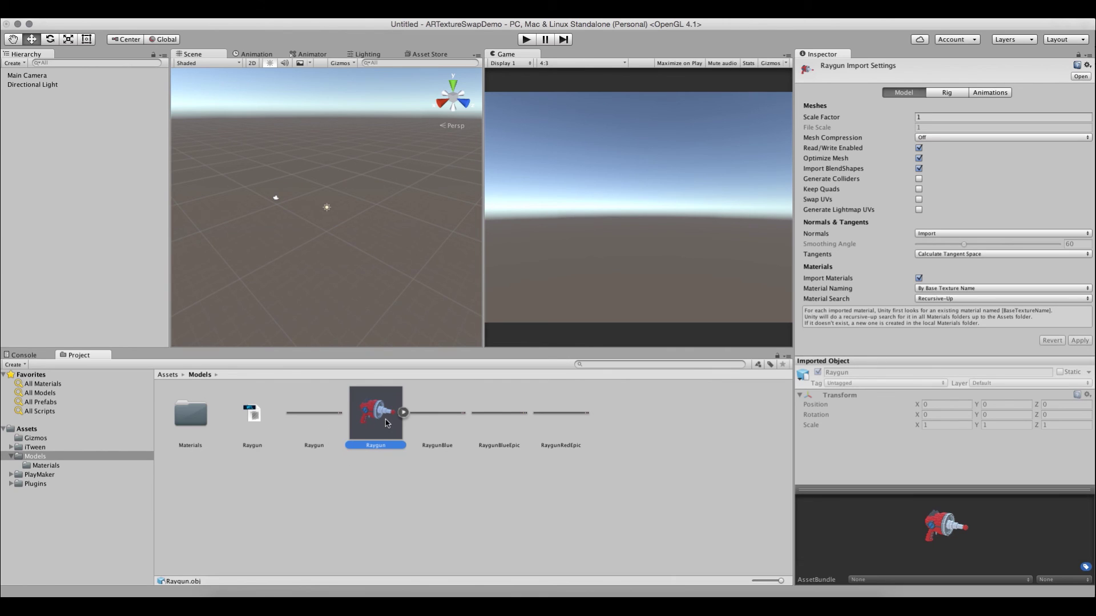
# Place the Raygun model in the scene, set its position to 0, 0, 0 and frame it in the Scene view.
pyautogui.moveTo(386, 423); pyautogui.dragTo(323, 229)
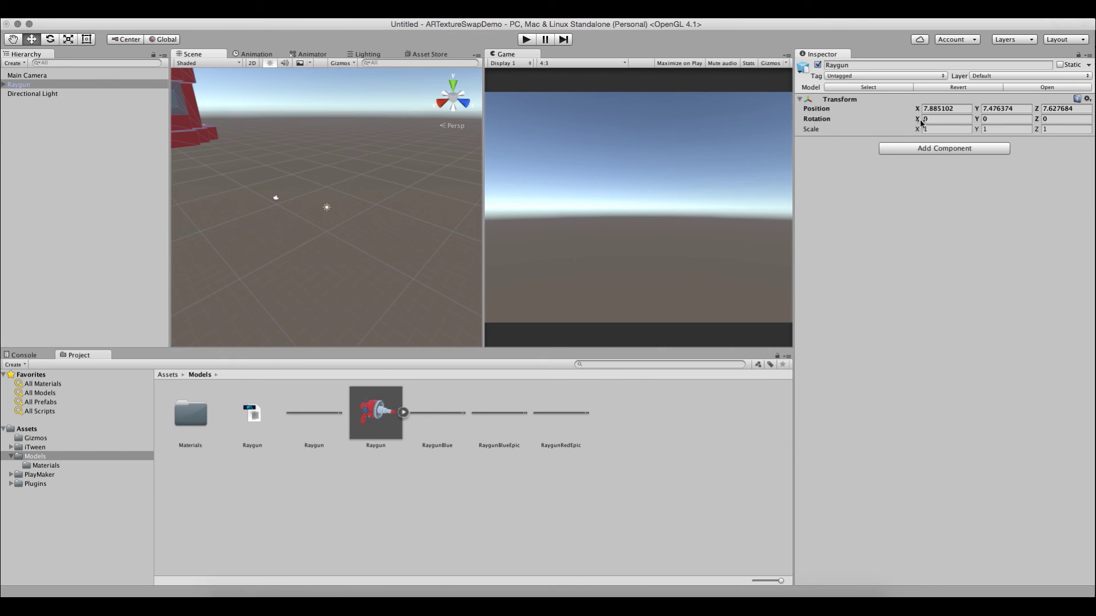
pyautogui.click(960, 108)
pyautogui.write('0')
pyautogui.press('Tab')
pyautogui.write('0')
pyautogui.press('Tab')
pyautogui.write('0')
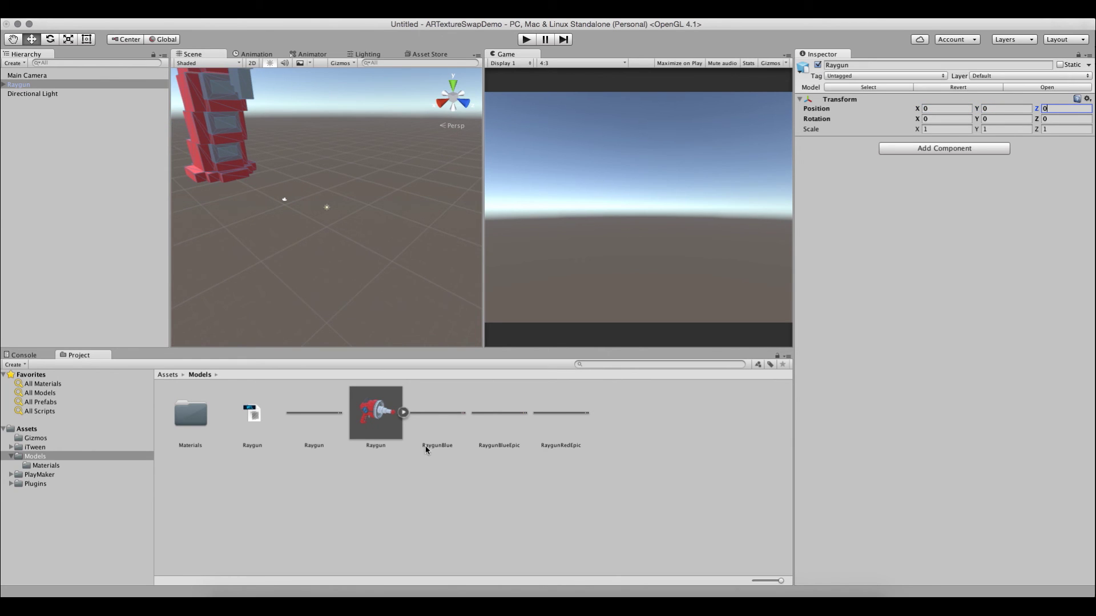
pyautogui.write('f')
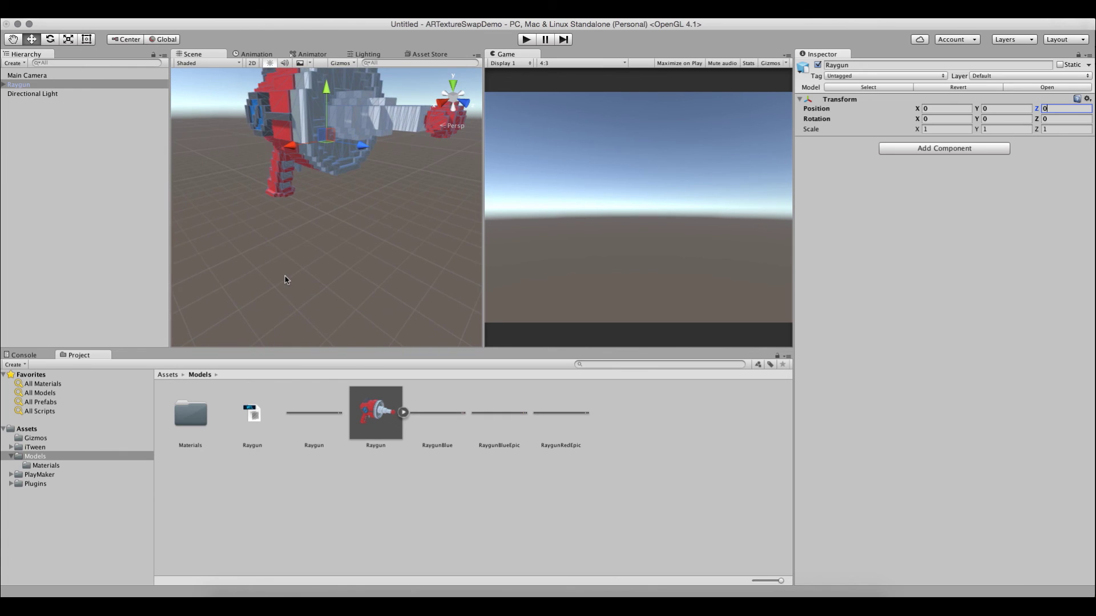
pyautogui.scroll(-3, 311, 192)
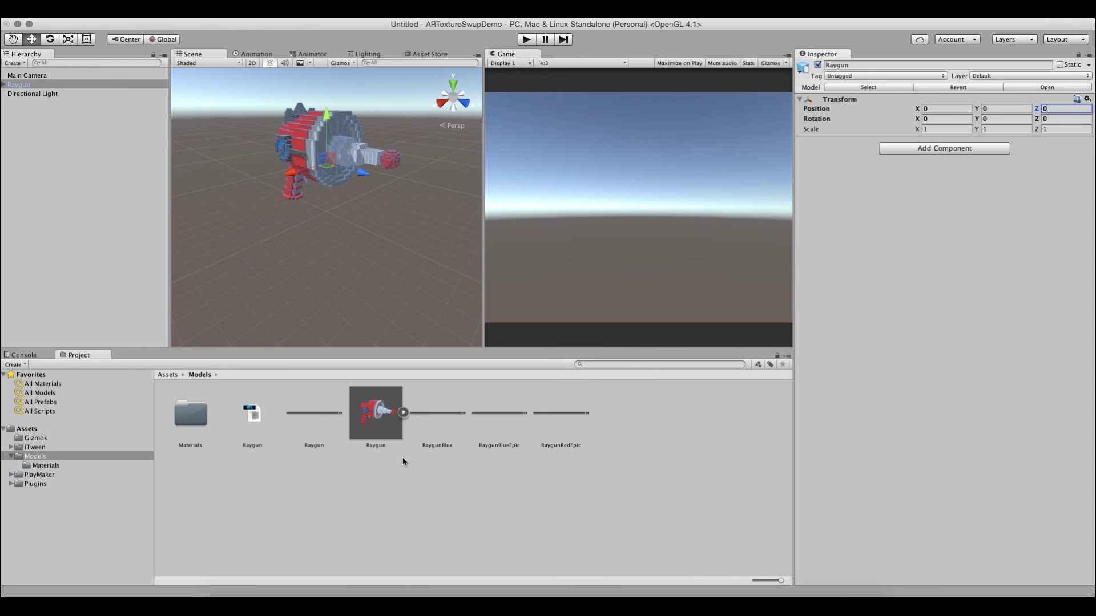
# Set the Raygun model's import scale factor to 0.1 and apply it.
pyautogui.click(374, 414)
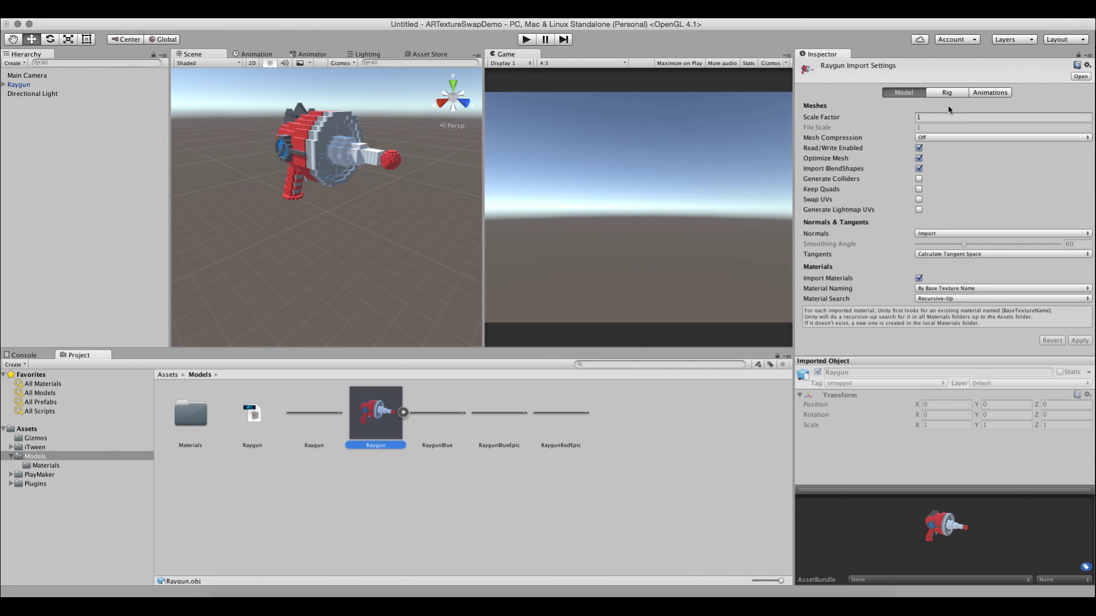
pyautogui.click(927, 117)
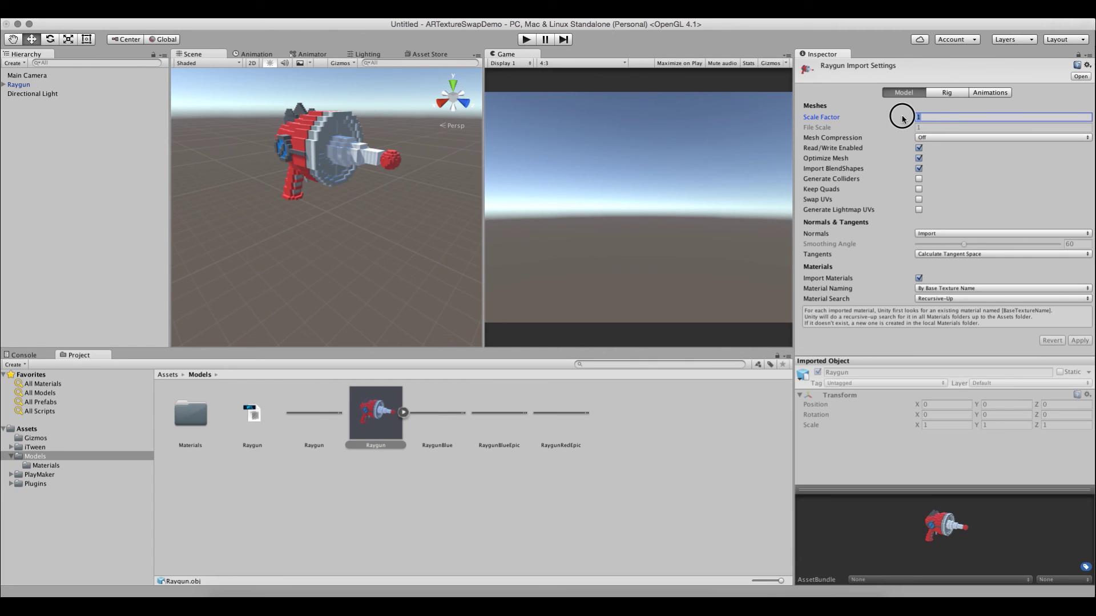
pyautogui.press('BackSpace')
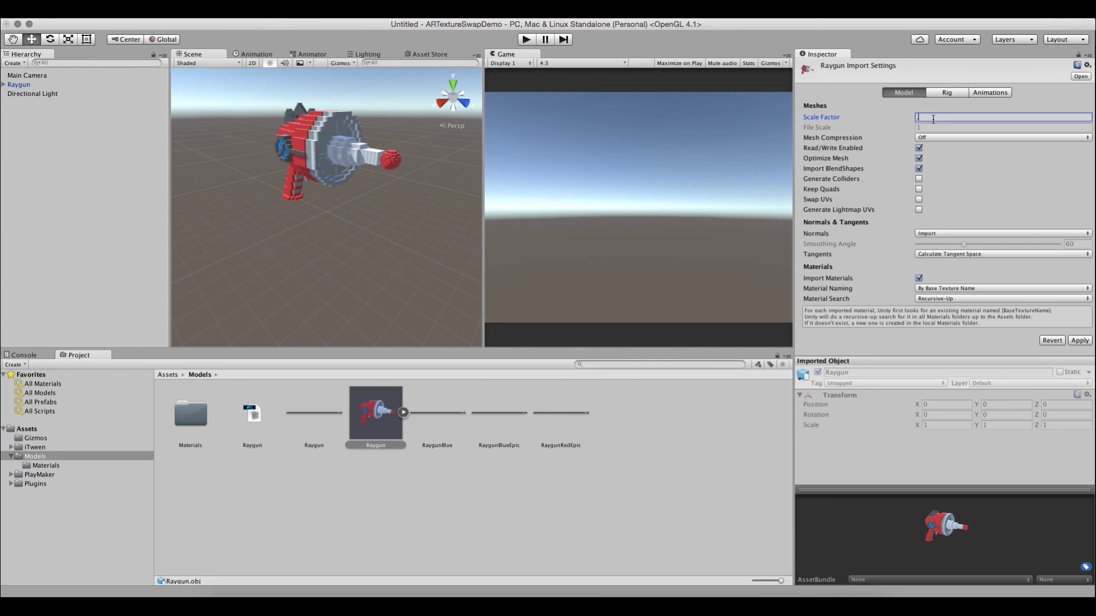
pyautogui.click(1078, 340)
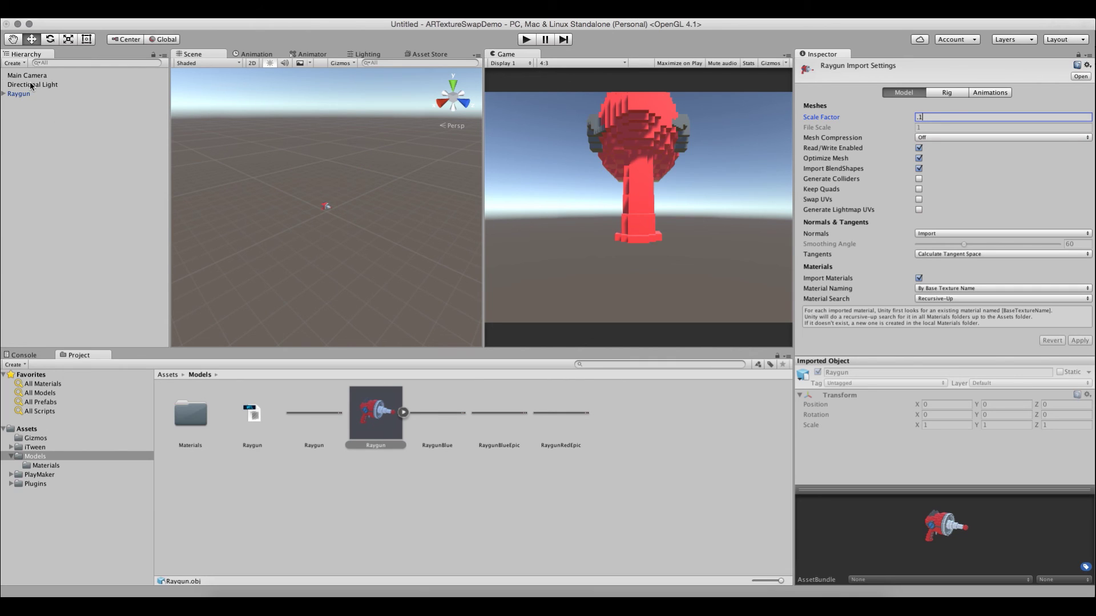
pyautogui.click(22, 95)
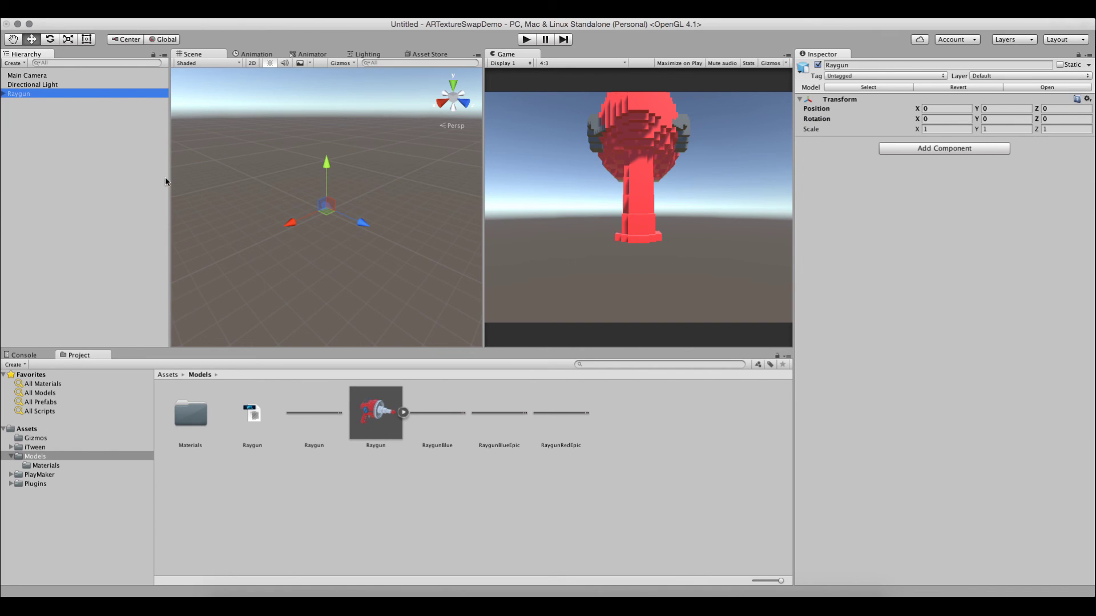
# Set the Raygun model's import scale factor to 0.05 and apply it.
pyautogui.click(371, 421)
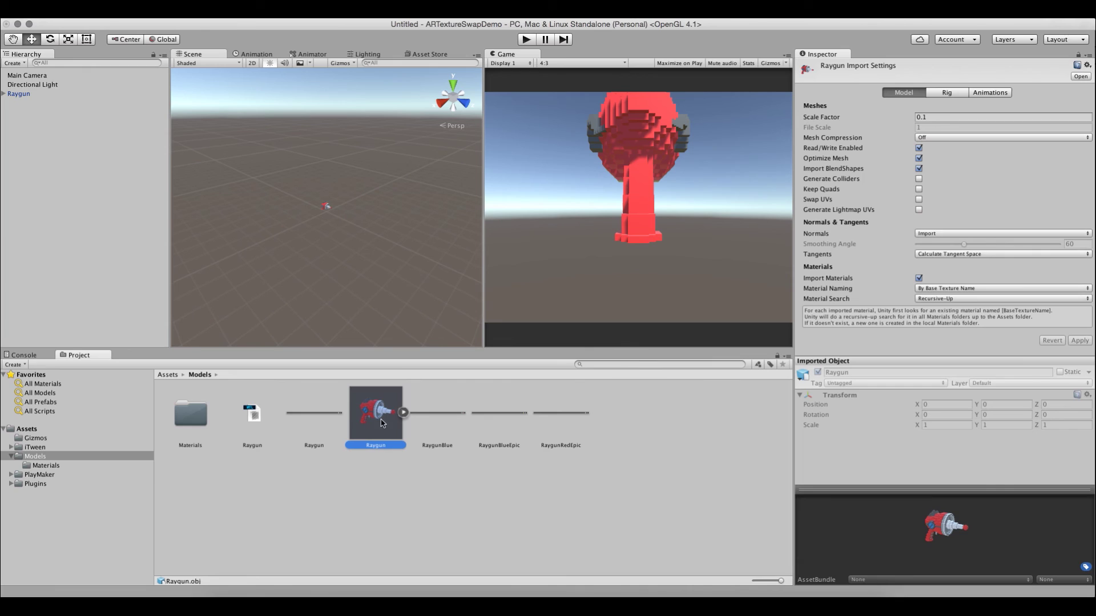
pyautogui.click(929, 118)
pyautogui.press('BackSpace')
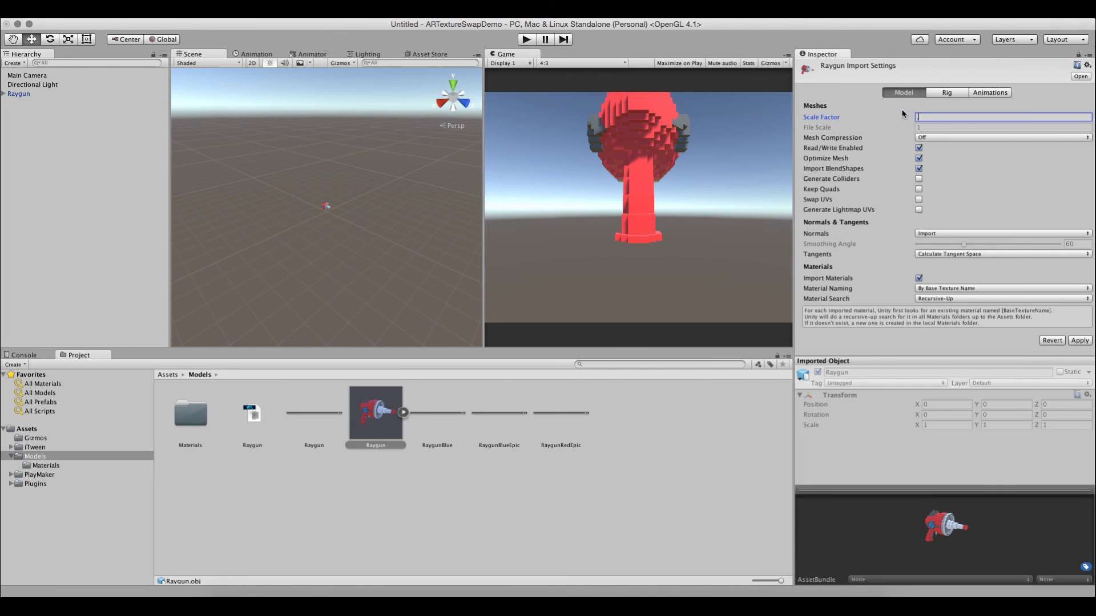
pyautogui.click(1078, 341)
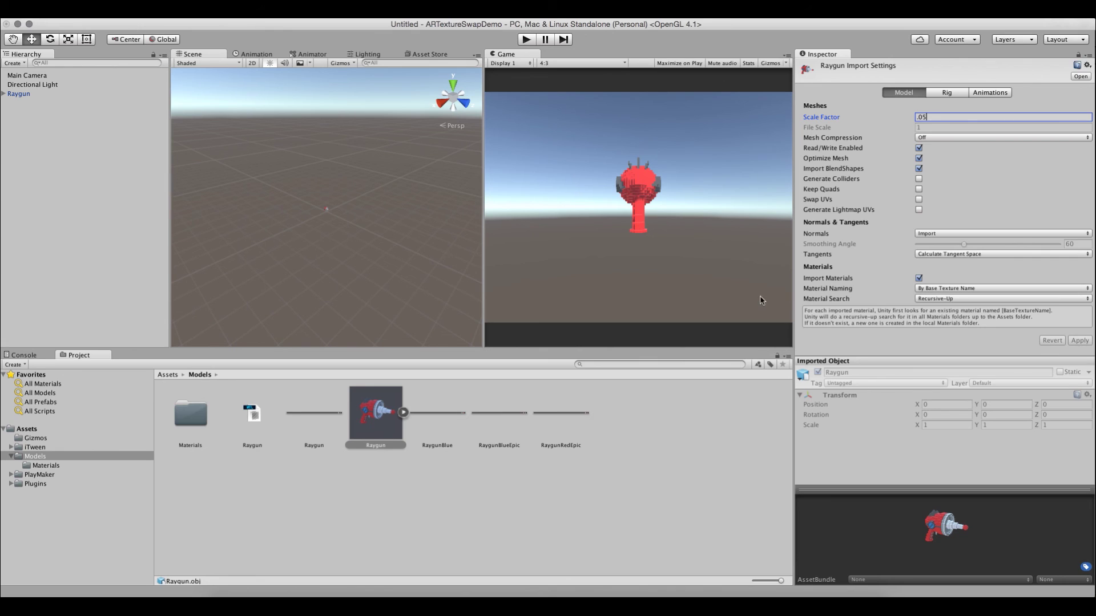
# Rotate the Raygun object in the scene 90 degrees about Y and move it to about -3.8 along X.
pyautogui.click(23, 95)
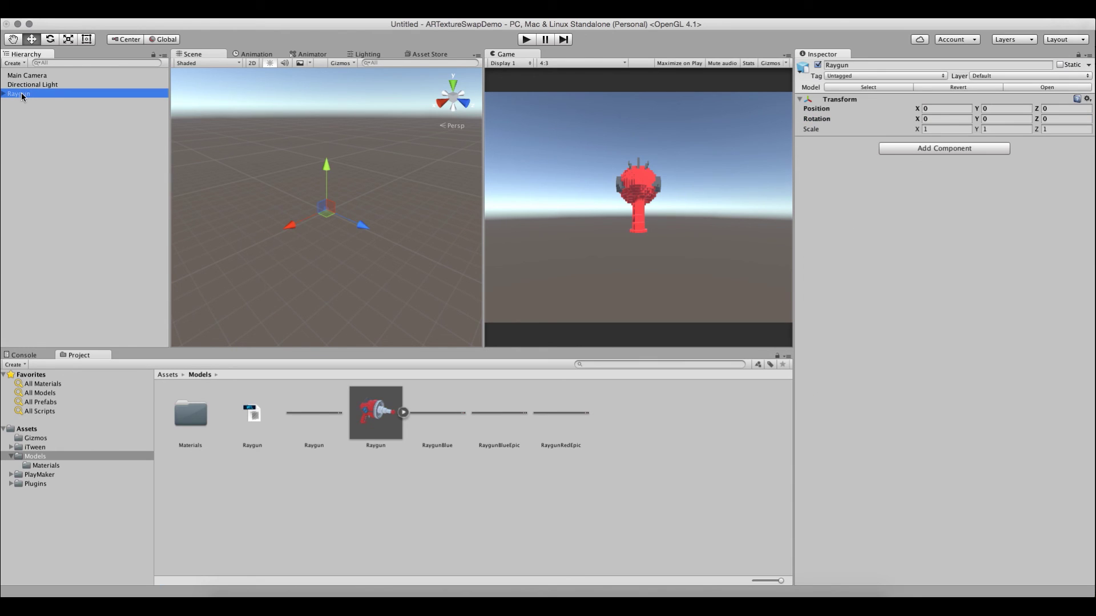
pyautogui.moveTo(297, 227)
pyautogui.mouseDown()
pyautogui.moveTo(269, 234)
pyautogui.moveTo(303, 216)
pyautogui.mouseUp()
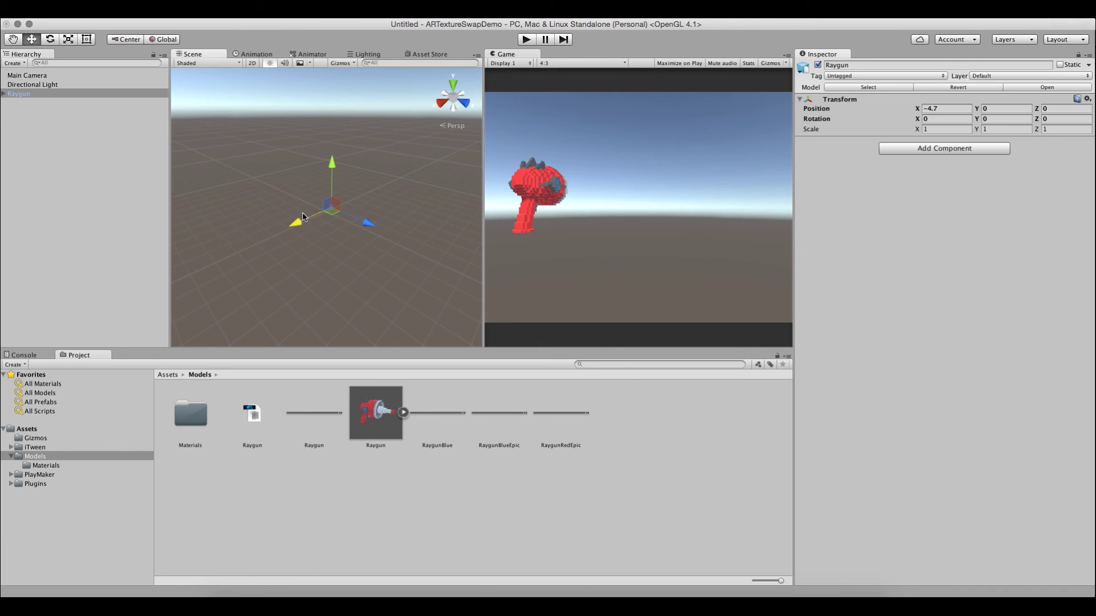
pyautogui.click(992, 118)
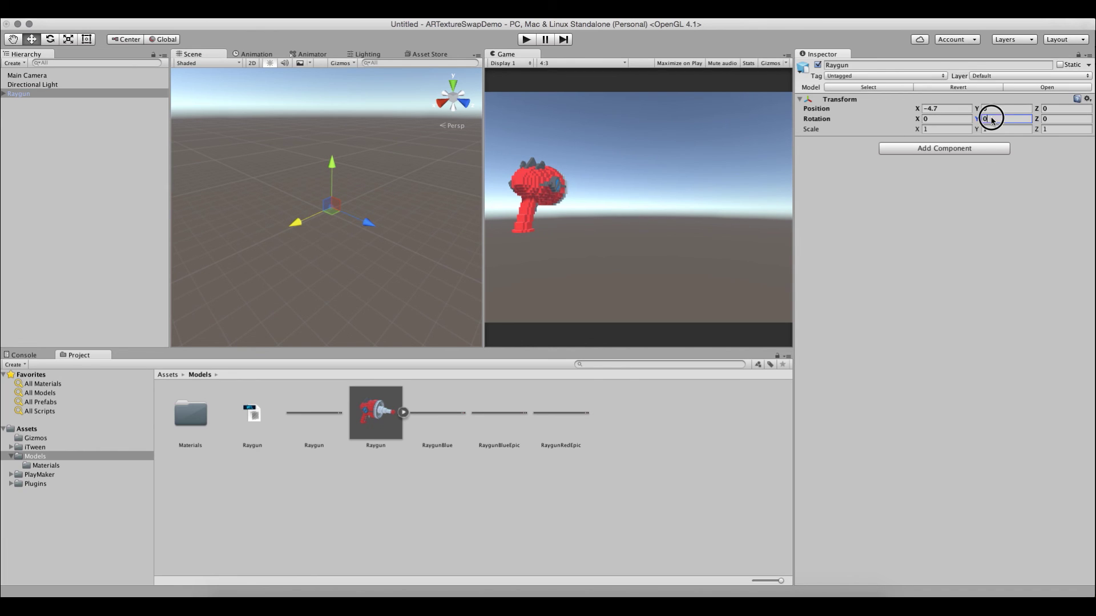
pyautogui.write('90')
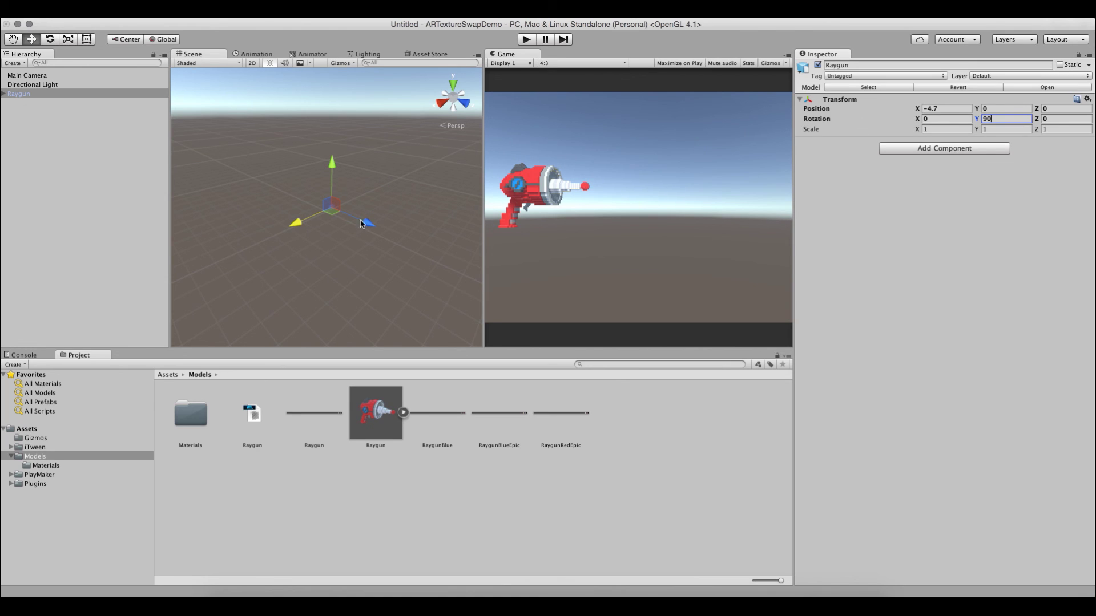
pyautogui.moveTo(312, 222); pyautogui.dragTo(302, 222)
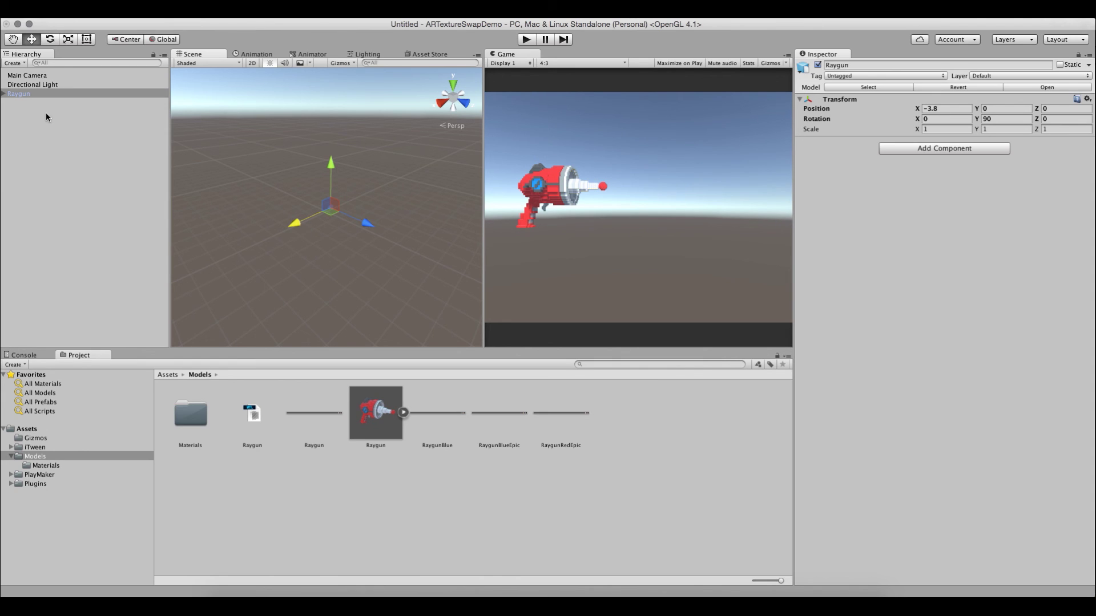
# Rename the palette material in the Materials folder to RedMat.
pyautogui.click(31, 85)
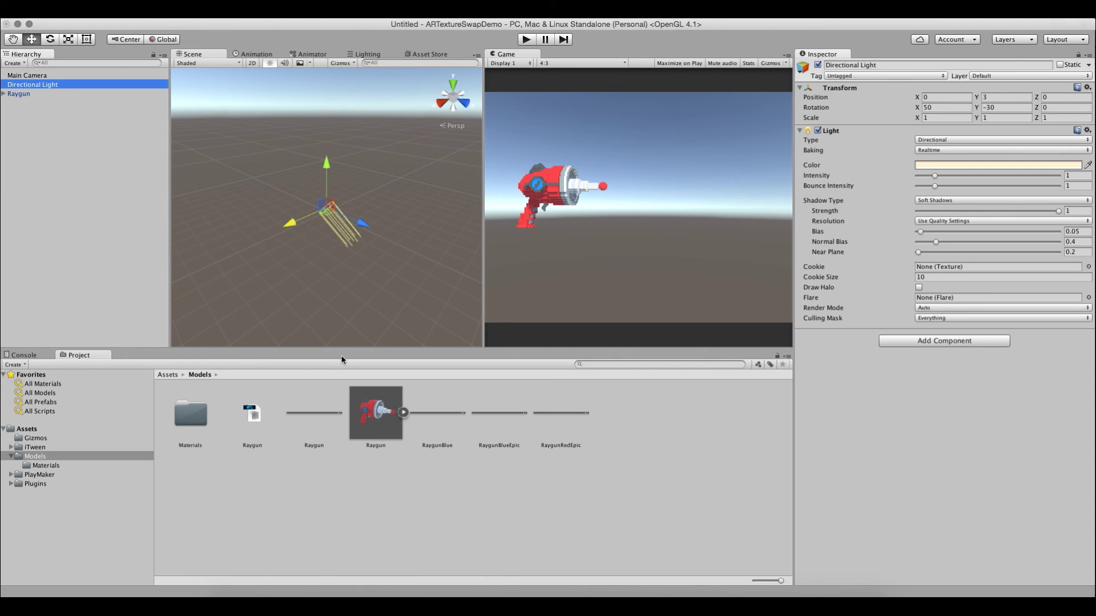
pyautogui.click(191, 413)
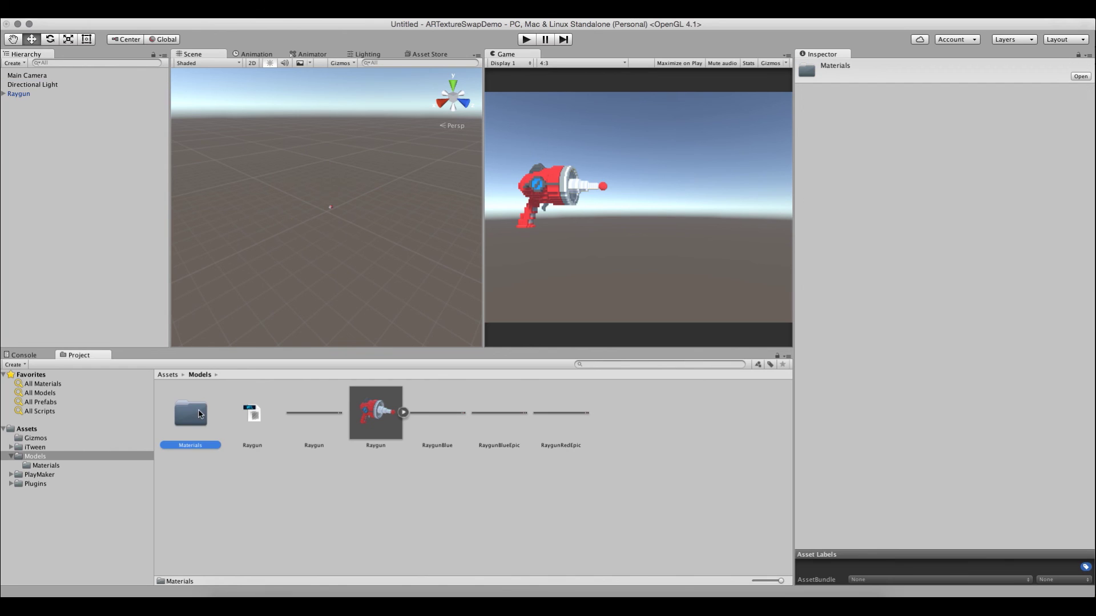
pyautogui.doubleClick(191, 413)
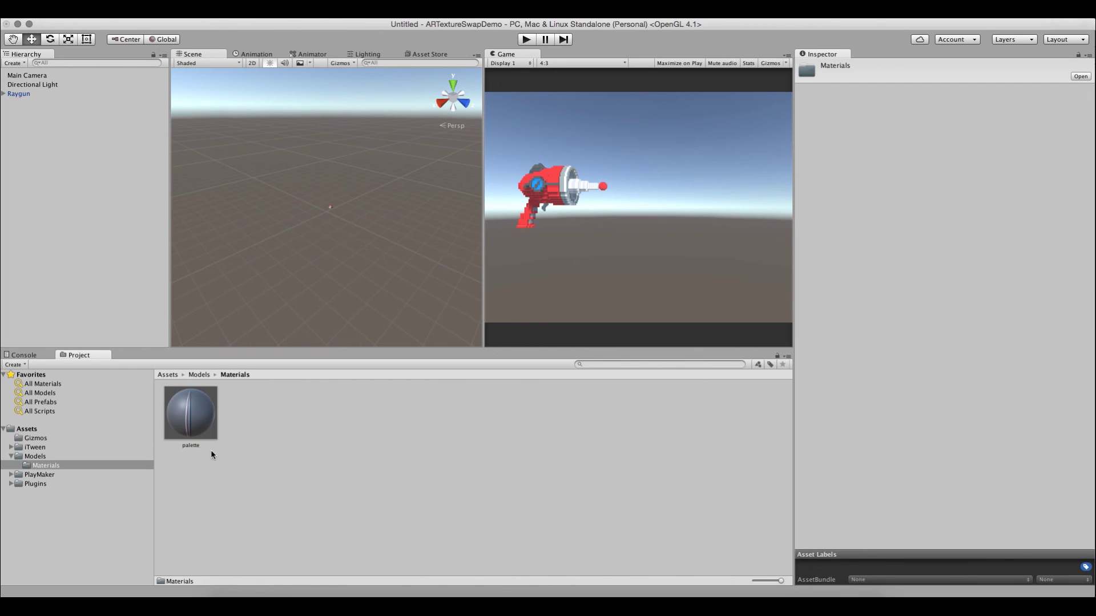
pyautogui.click(186, 445)
pyautogui.click(191, 446)
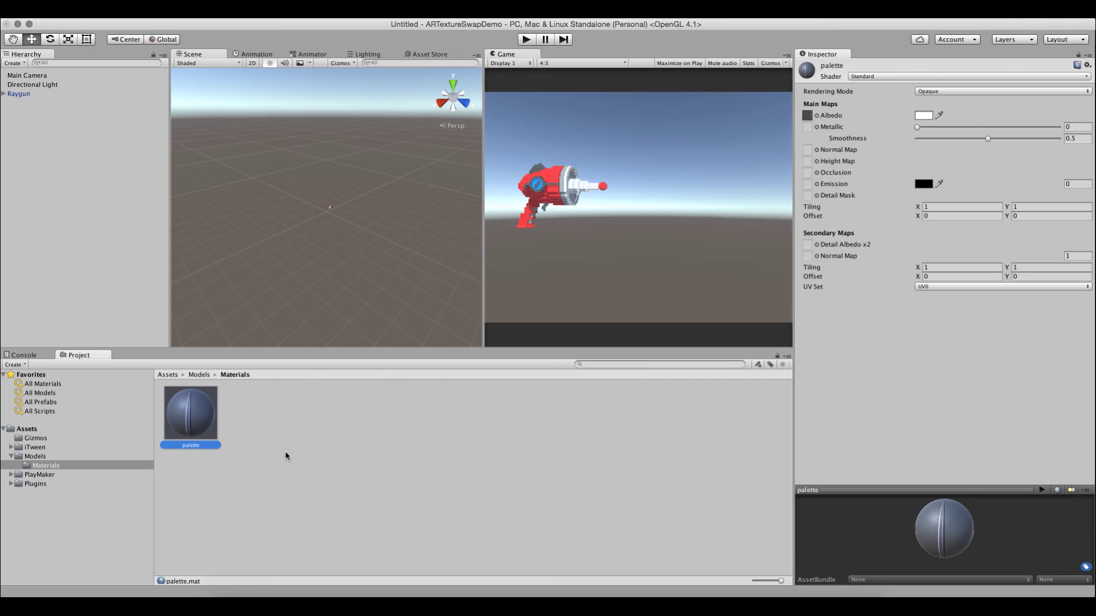
pyautogui.write('RedMat')
pyautogui.press('Return')
# Check which material the Mesh Renderer of Raygun's default child uses, and select RedMat in the Materials folder.
pyautogui.click(4, 94)
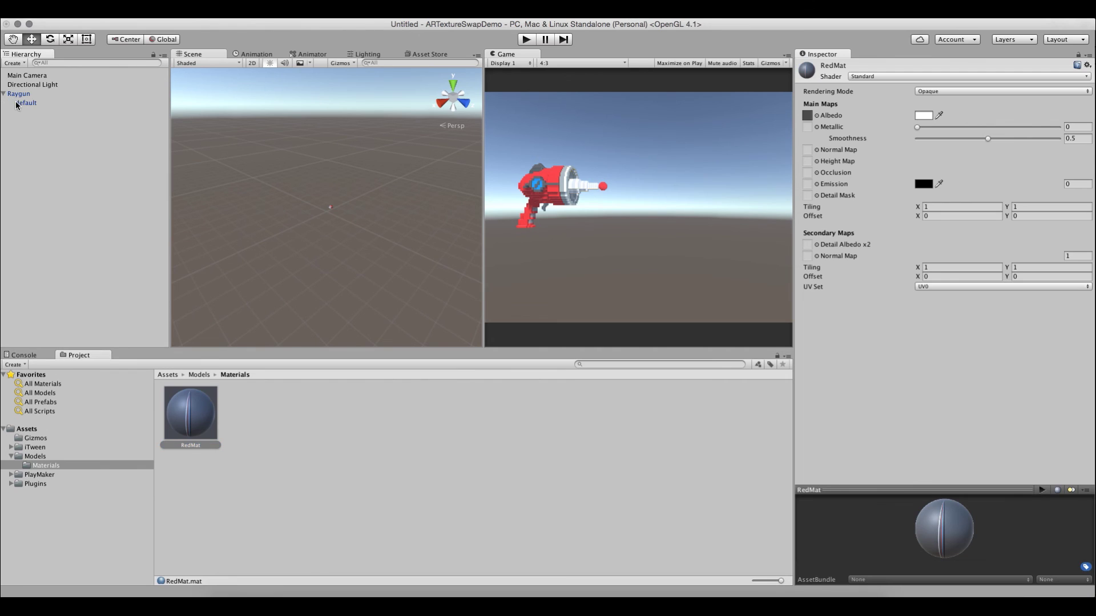
pyautogui.click(20, 104)
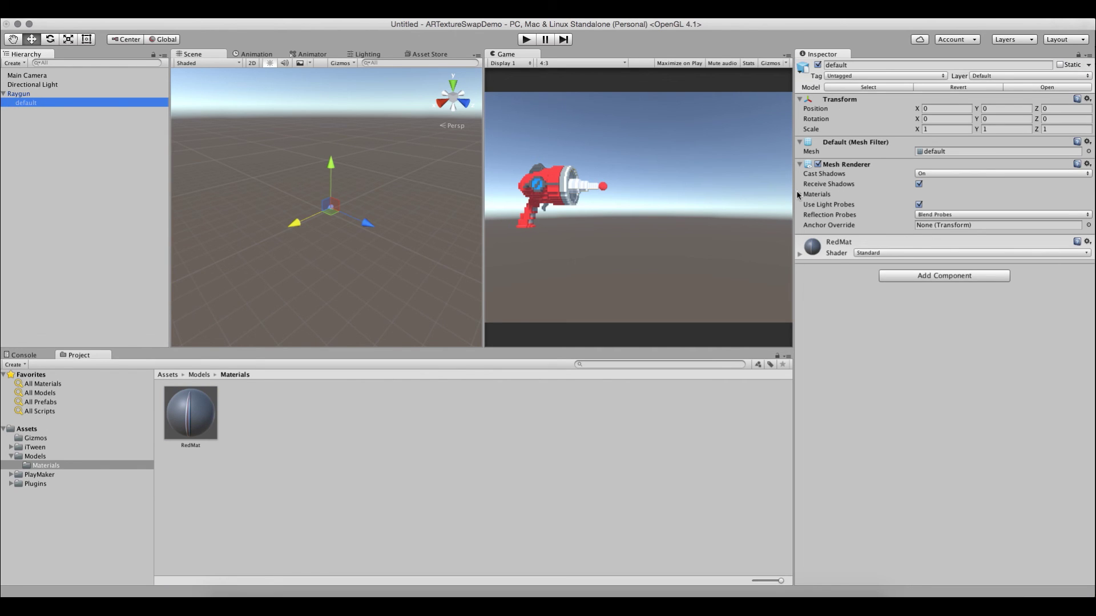
pyautogui.click(799, 194)
pyautogui.click(936, 215)
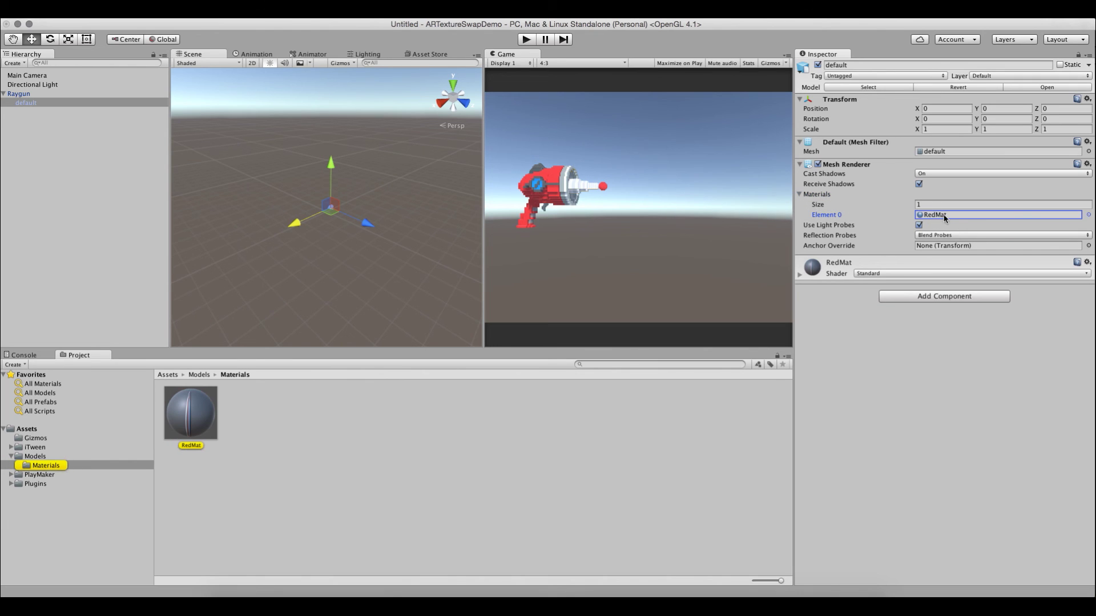
pyautogui.click(252, 437)
pyautogui.click(199, 418)
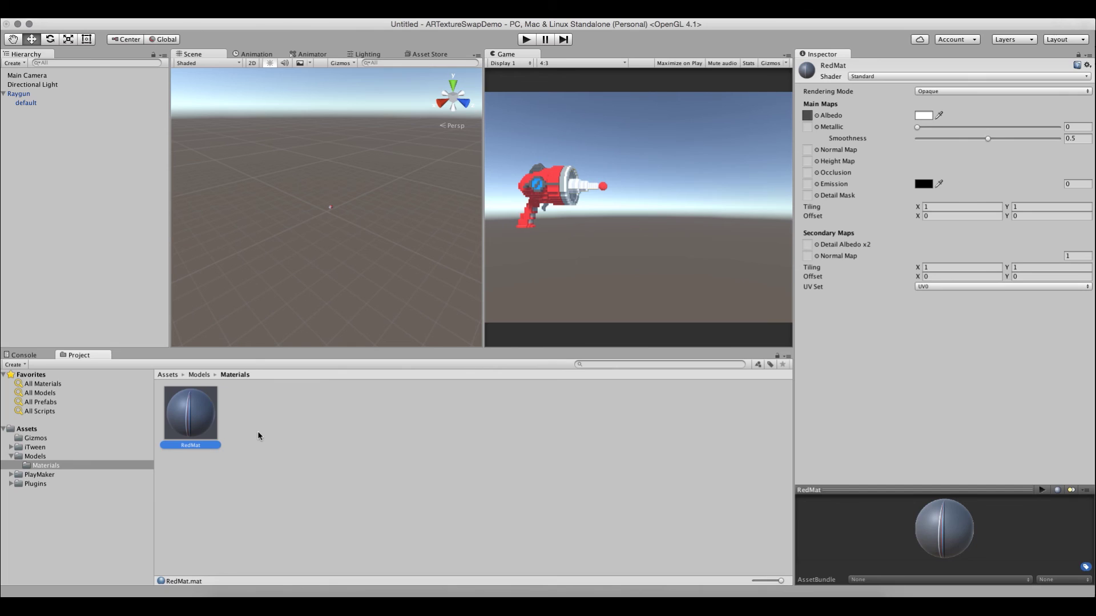
# Duplicate the RedMat material and rename the copy BlueMat.
pyautogui.press('super+d')
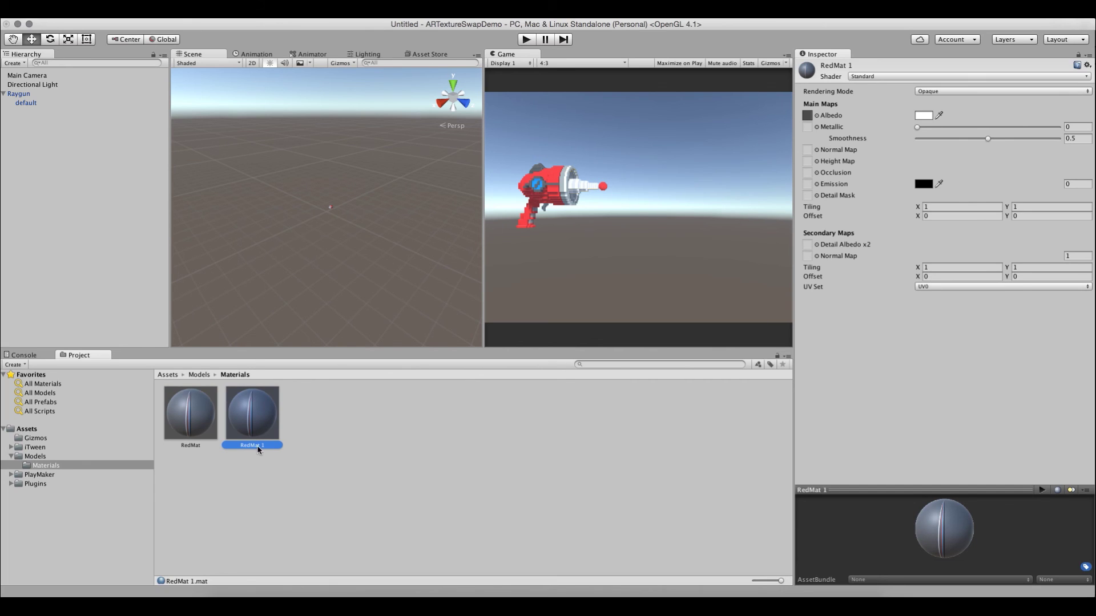
pyautogui.click(262, 445)
pyautogui.write('BlueMa')
pyautogui.press('Return')
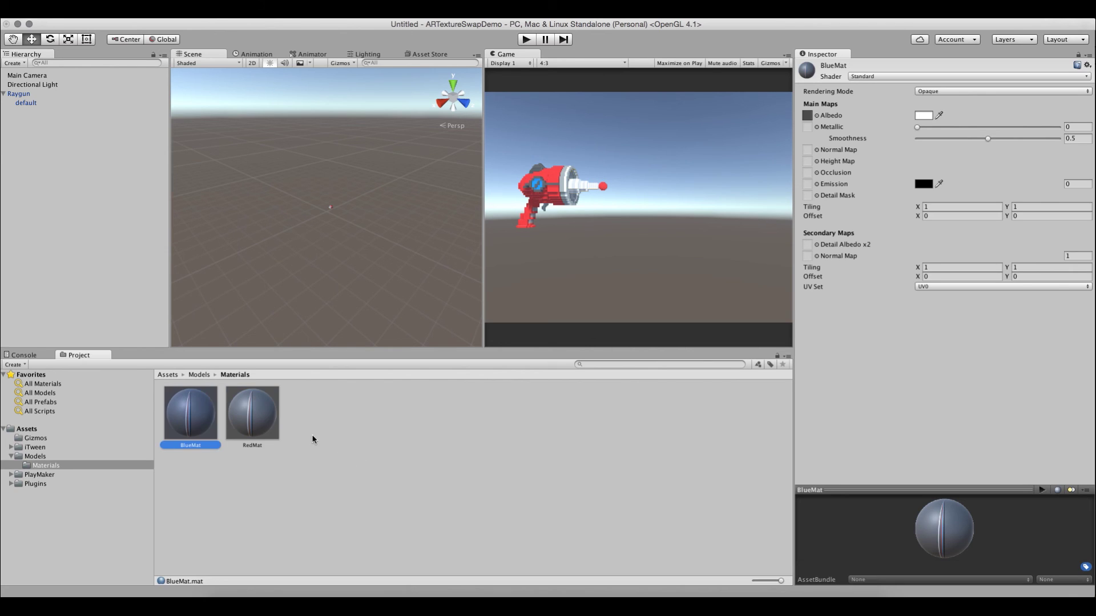
# Frame the Raygun object in the scene and assign the BlueMat material to it.
pyautogui.click(189, 415)
pyautogui.doubleClick(20, 93)
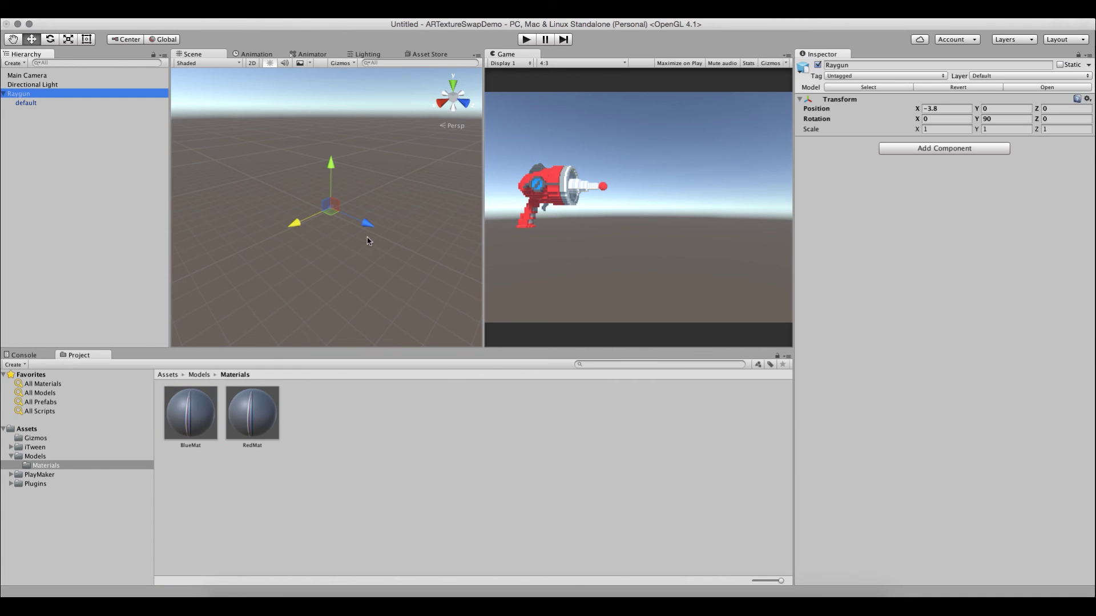
pyautogui.click(321, 493)
pyautogui.moveTo(190, 413); pyautogui.dragTo(333, 204)
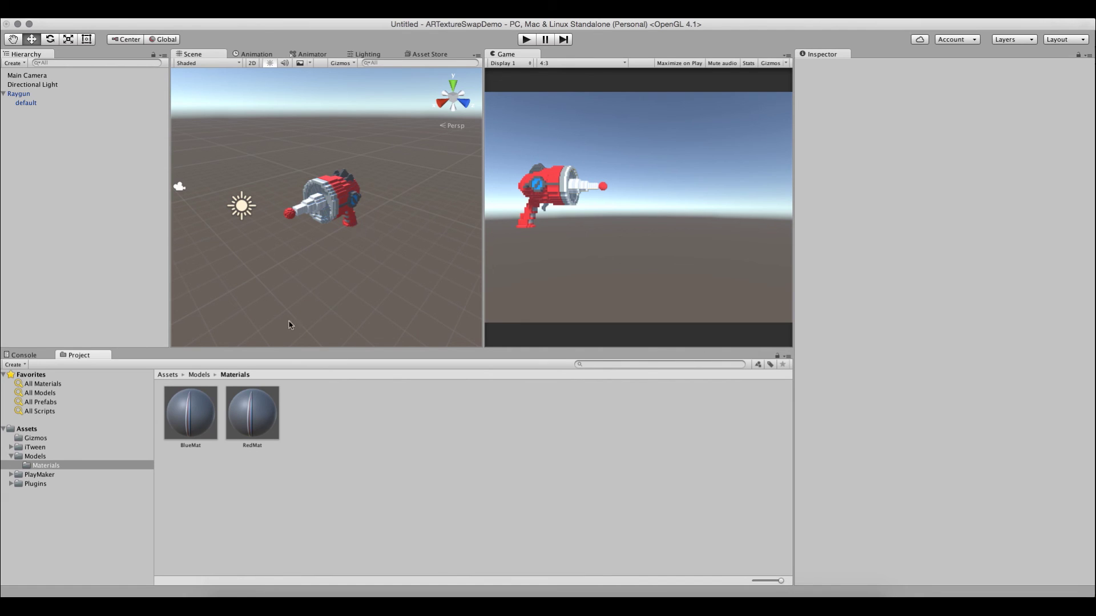
# Set the Albedo texture of BlueMat to RaygunBlue.
pyautogui.click(202, 415)
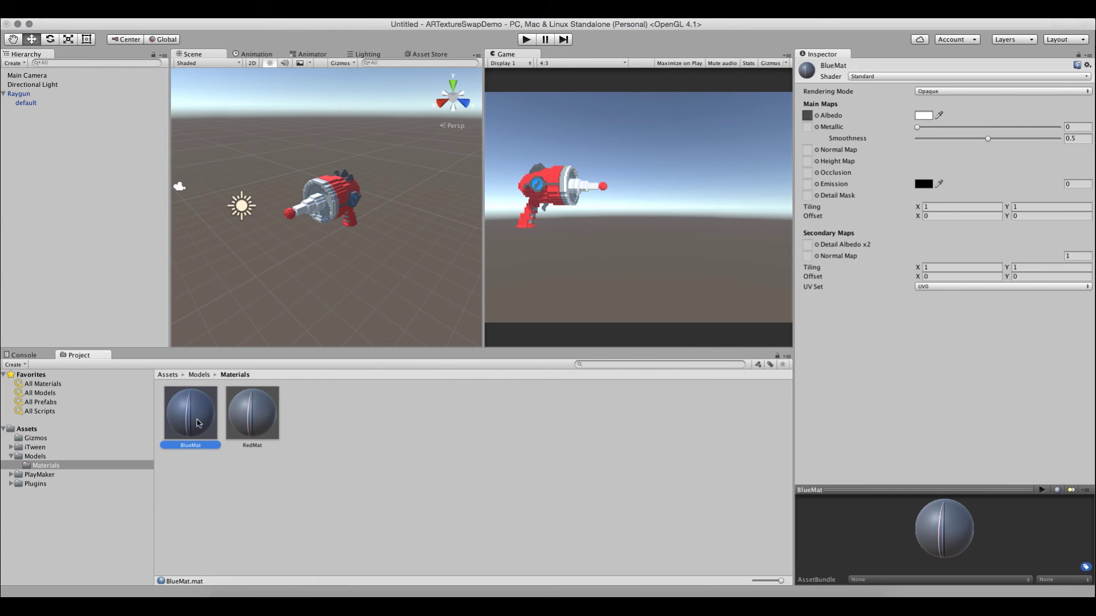
pyautogui.click(817, 116)
pyautogui.scroll(3, 149, 135)
pyautogui.scroll(-10, 150, 134)
pyautogui.scroll(5, 159, 131)
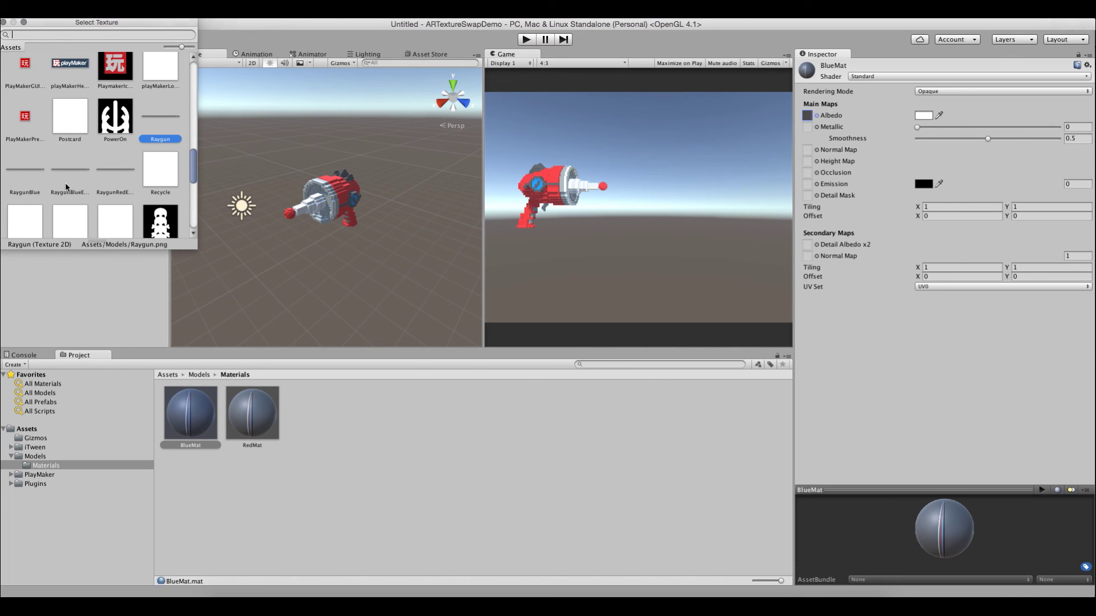
pyautogui.click(23, 172)
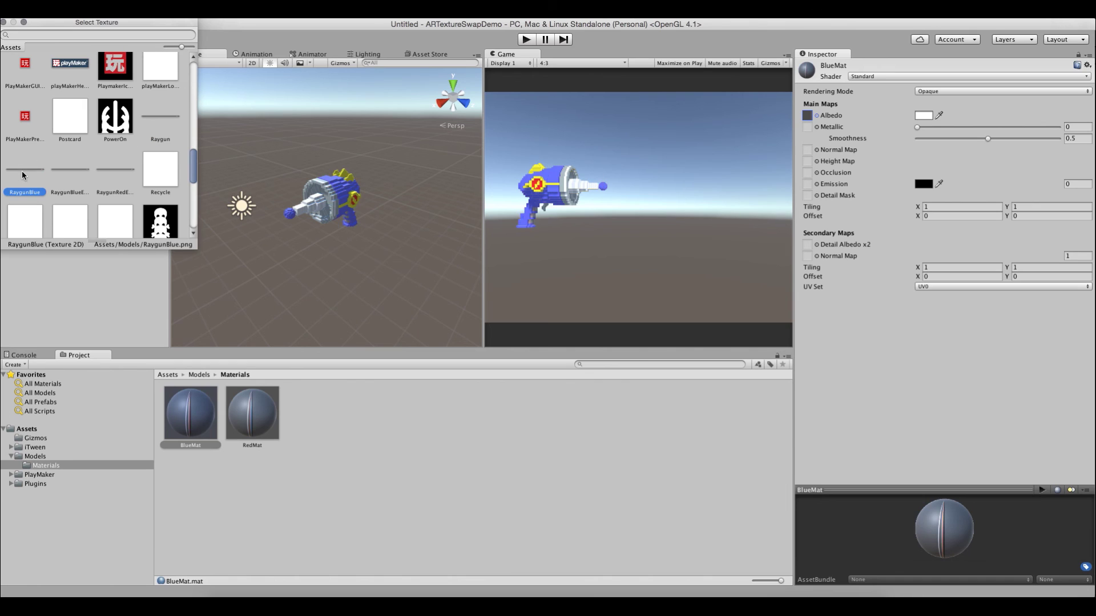
pyautogui.click(3, 23)
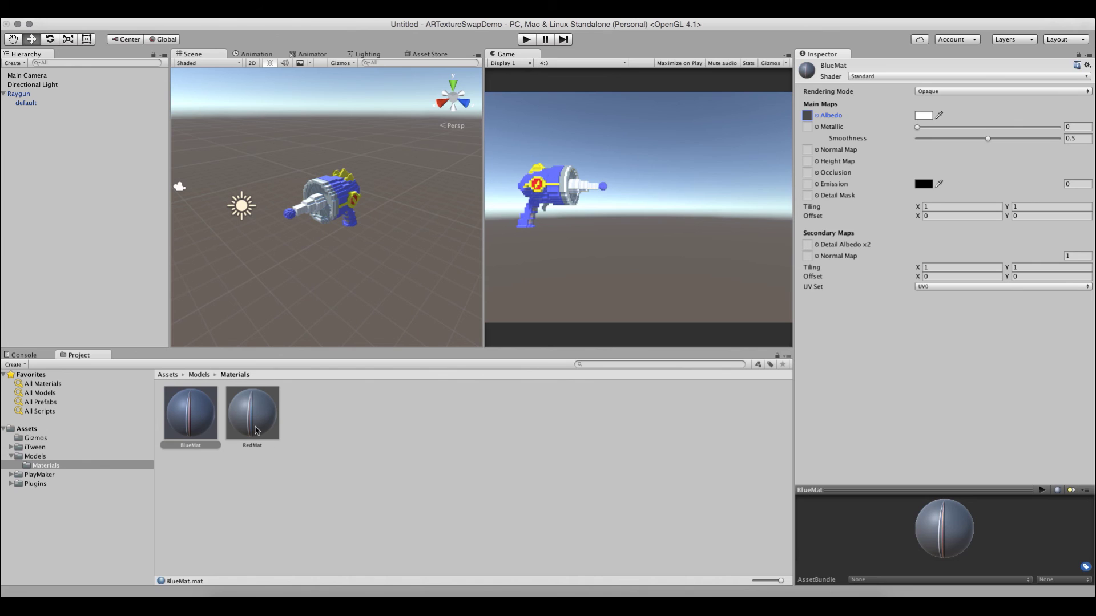
# Assign RedMat to the Raygun object in the scene and rename the object RedRayGun.
pyautogui.moveTo(255, 431); pyautogui.dragTo(329, 203)
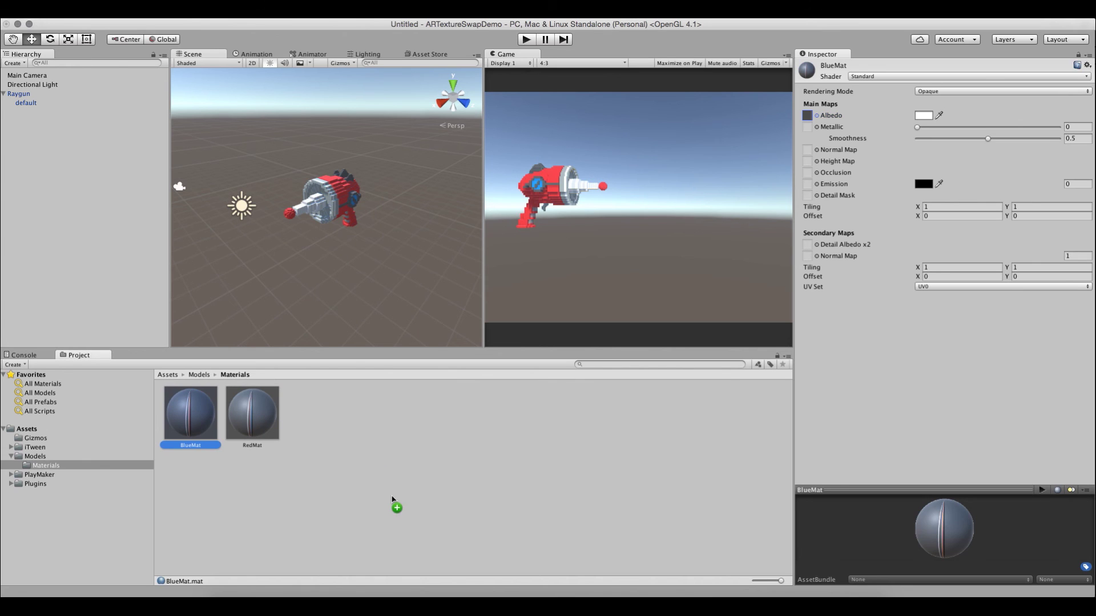
pyautogui.click(18, 95)
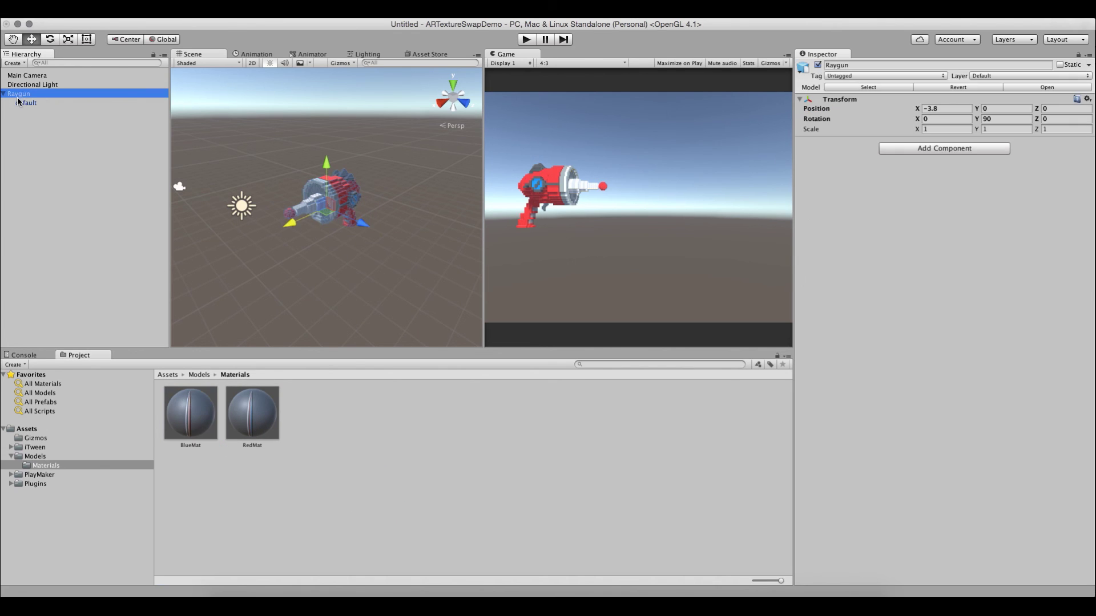
pyautogui.click(29, 98)
pyautogui.write('RedRayGun')
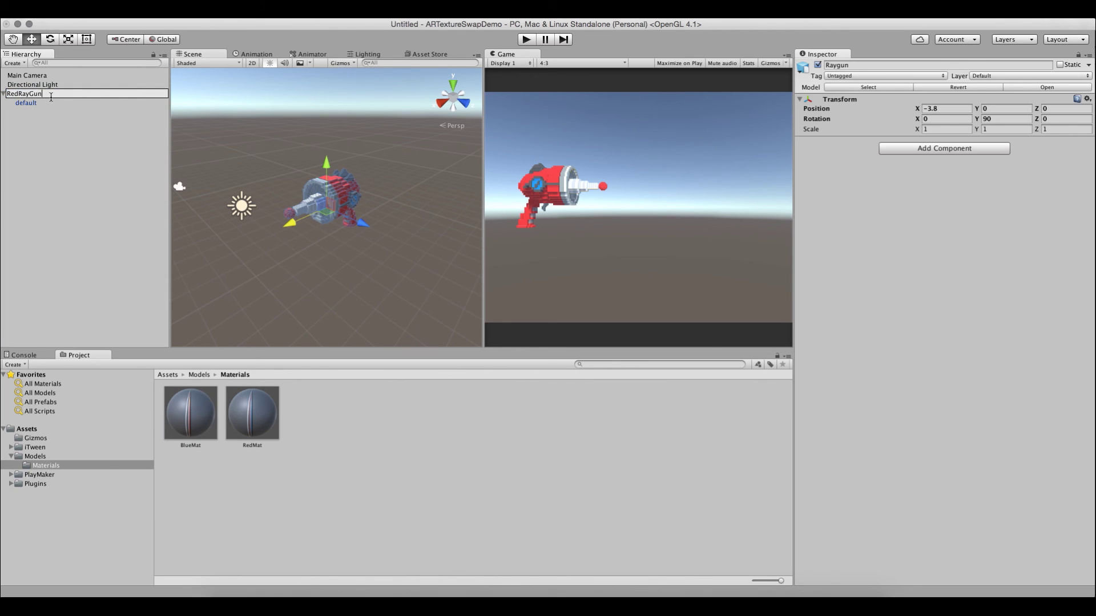
pyautogui.press('Return')
# Inspect RedRayGun's default child and the sub-assets of the Raygun model in the Models folder.
pyautogui.click(29, 103)
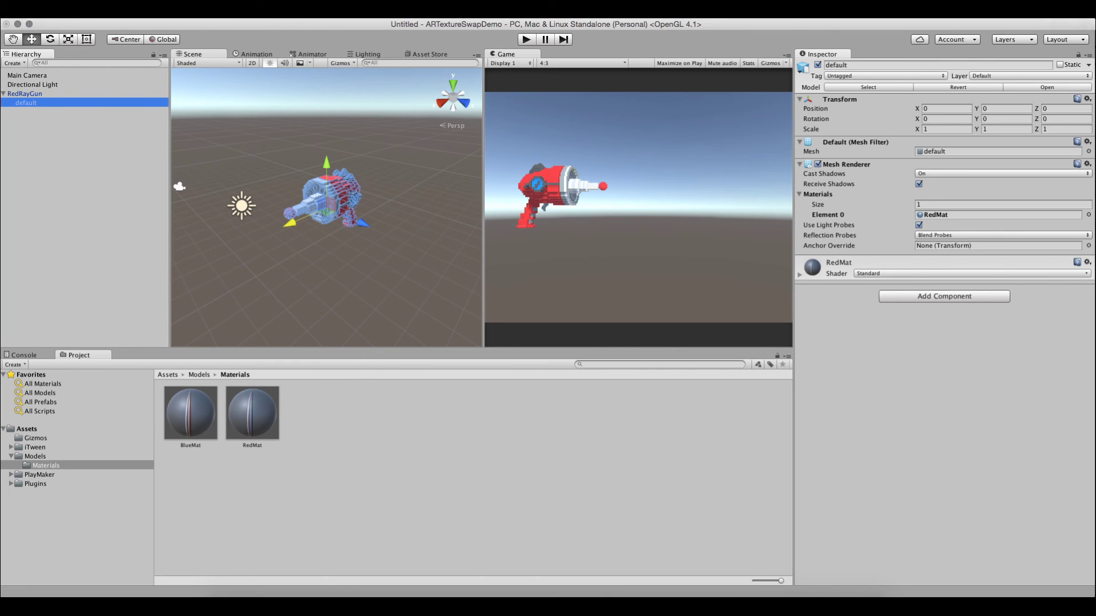
pyautogui.click(32, 94)
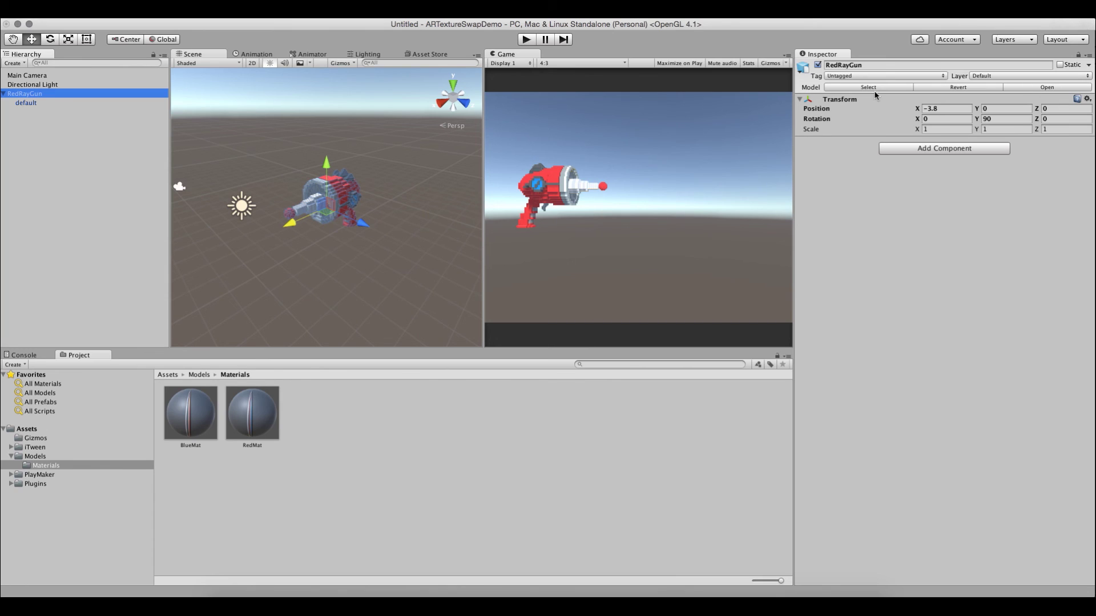
pyautogui.click(26, 103)
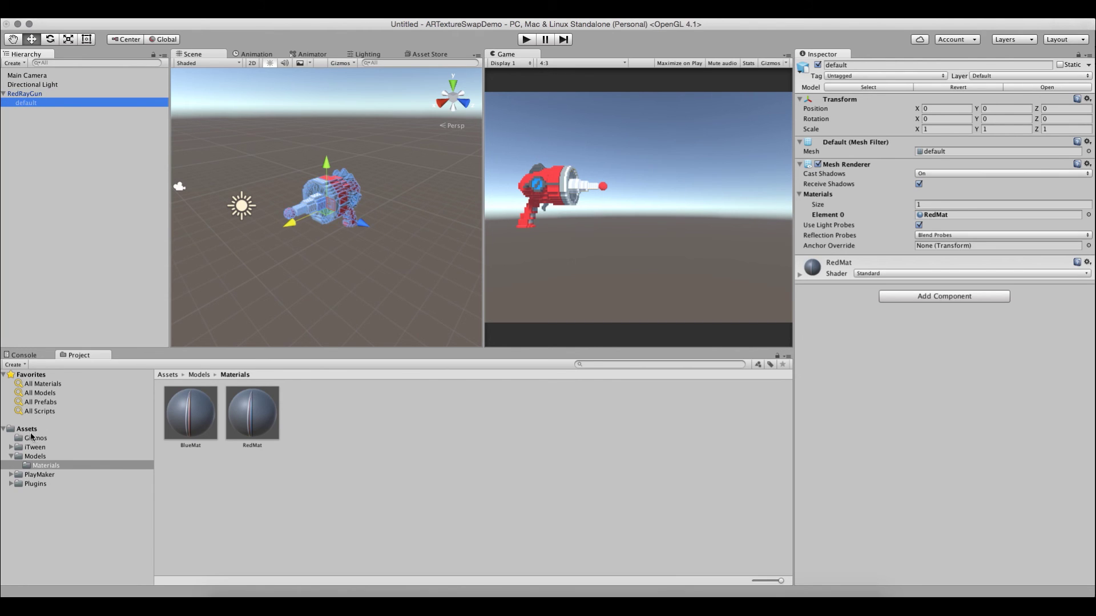
pyautogui.click(29, 430)
pyautogui.doubleClick(308, 445)
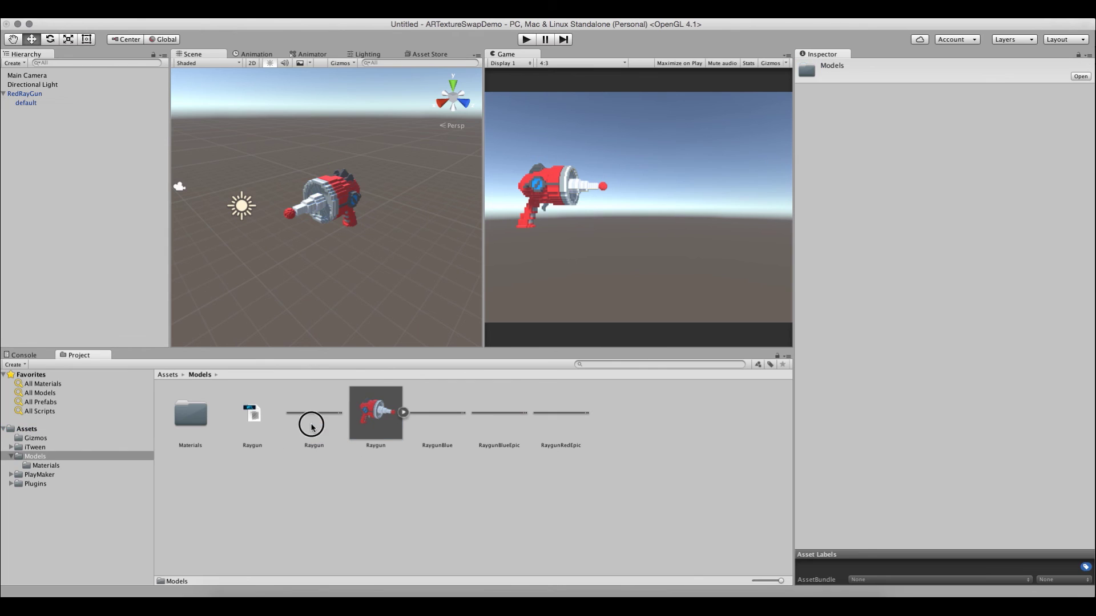
pyautogui.click(385, 420)
pyautogui.click(403, 412)
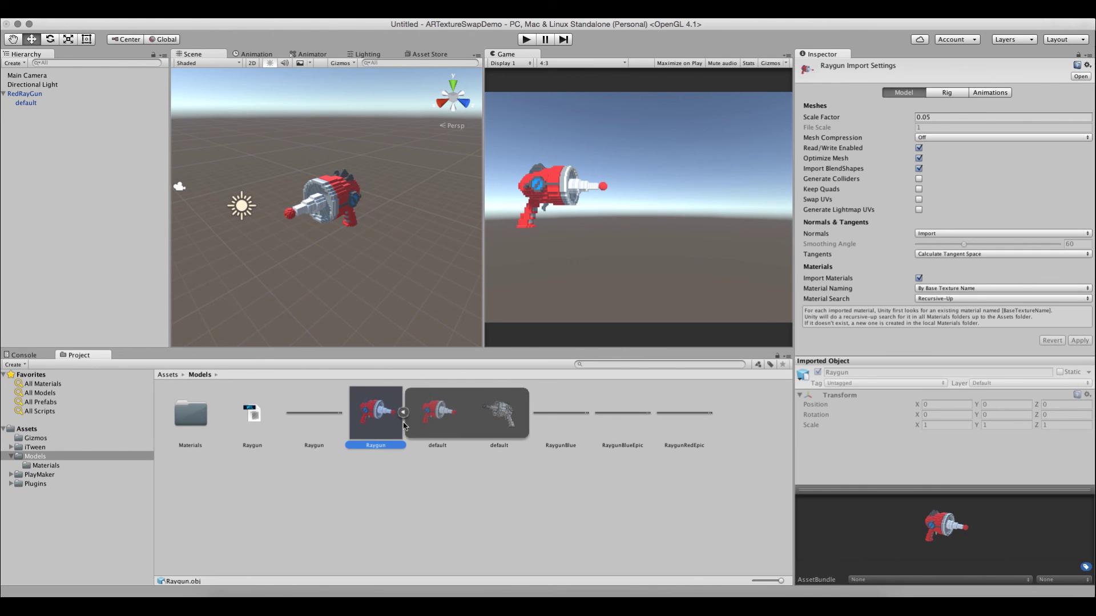
pyautogui.click(445, 414)
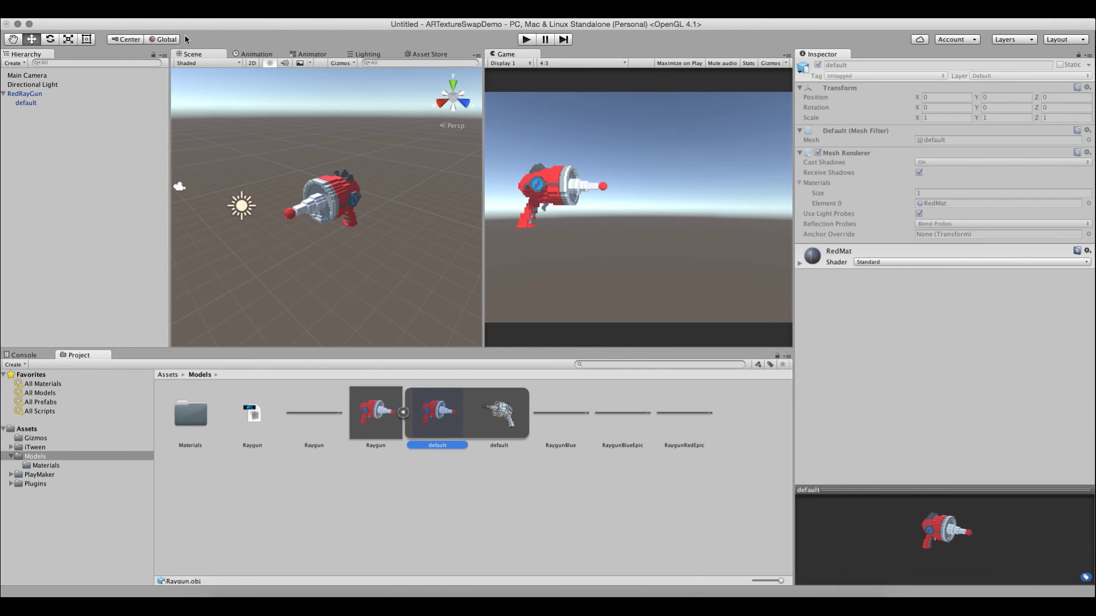
pyautogui.click(24, 94)
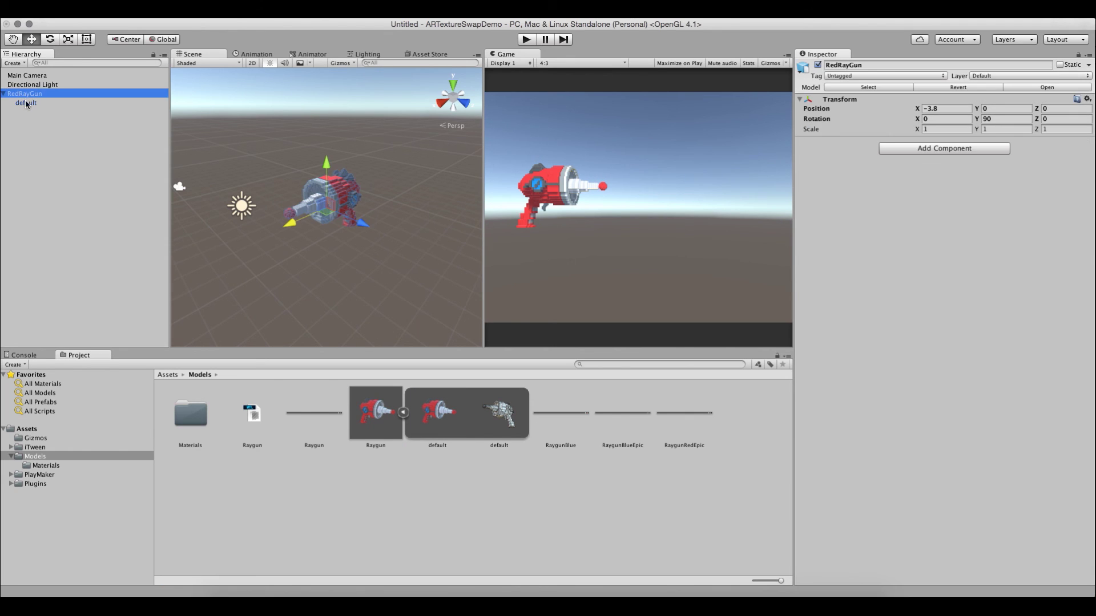
# Rename RedRayGun's default child to RayGunRedMesh.
pyautogui.click(25, 103)
pyautogui.click(858, 65)
pyautogui.press('Home')
pyautogui.write('Ray')
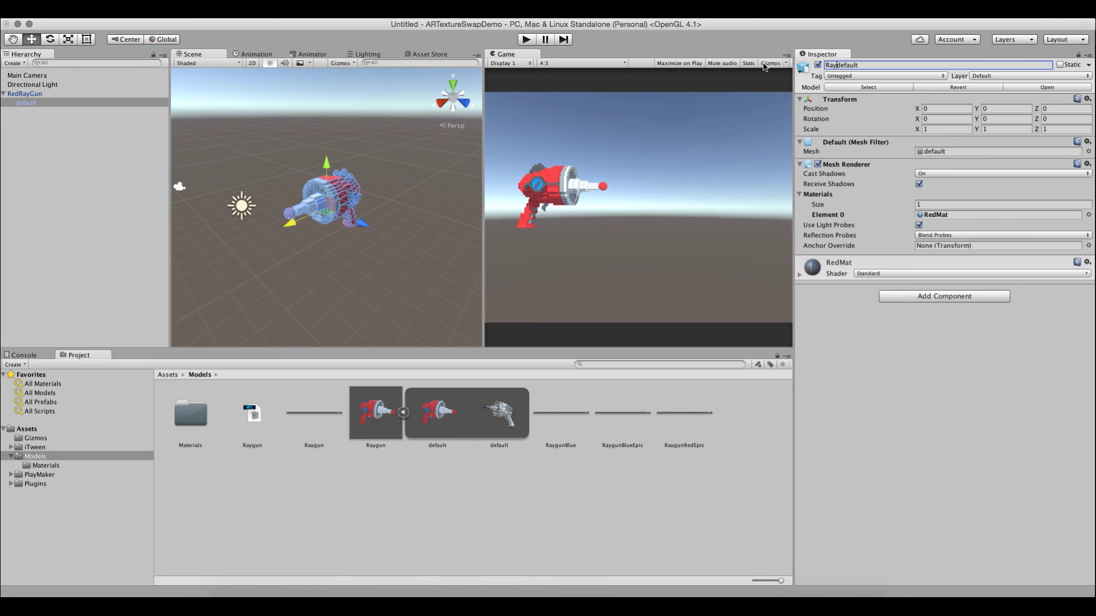
pyautogui.write('GunRed')
pyautogui.write('Mesh')
pyautogui.moveTo(886, 66); pyautogui.dragTo(901, 66)
pyautogui.press('Return')
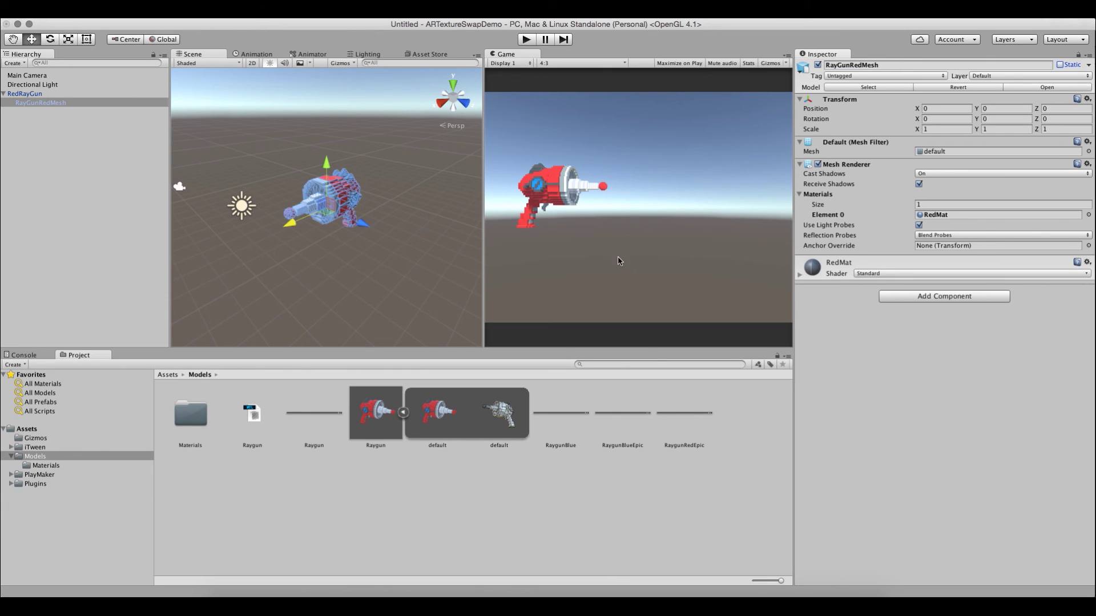
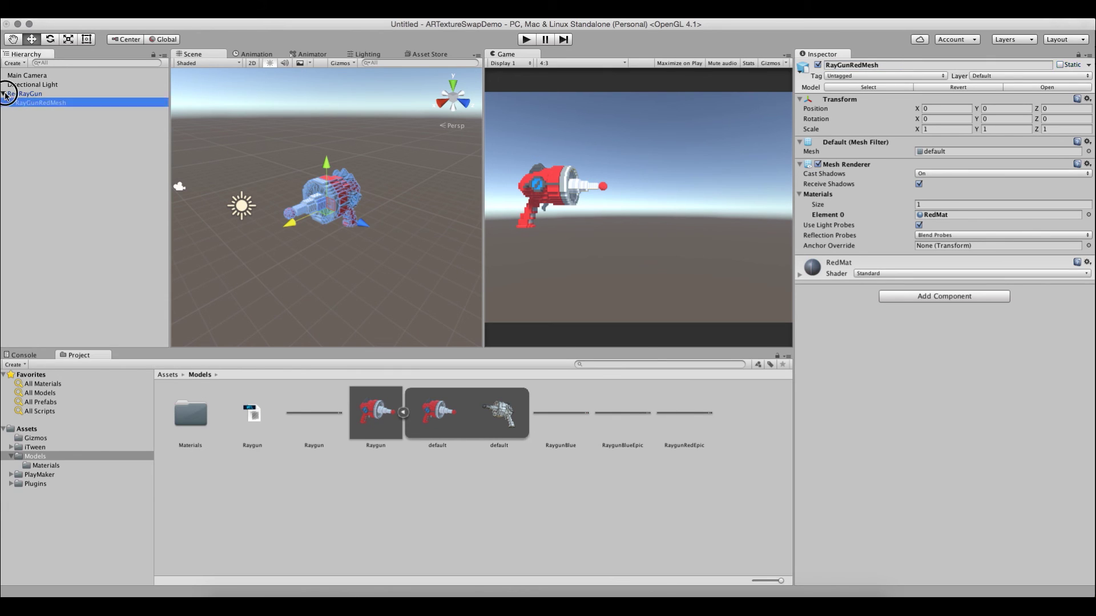
# Add a second instance of the Raygun model to the scene and set its Y rotation to -90.
pyautogui.click(403, 413)
pyautogui.moveTo(379, 419); pyautogui.dragTo(446, 215)
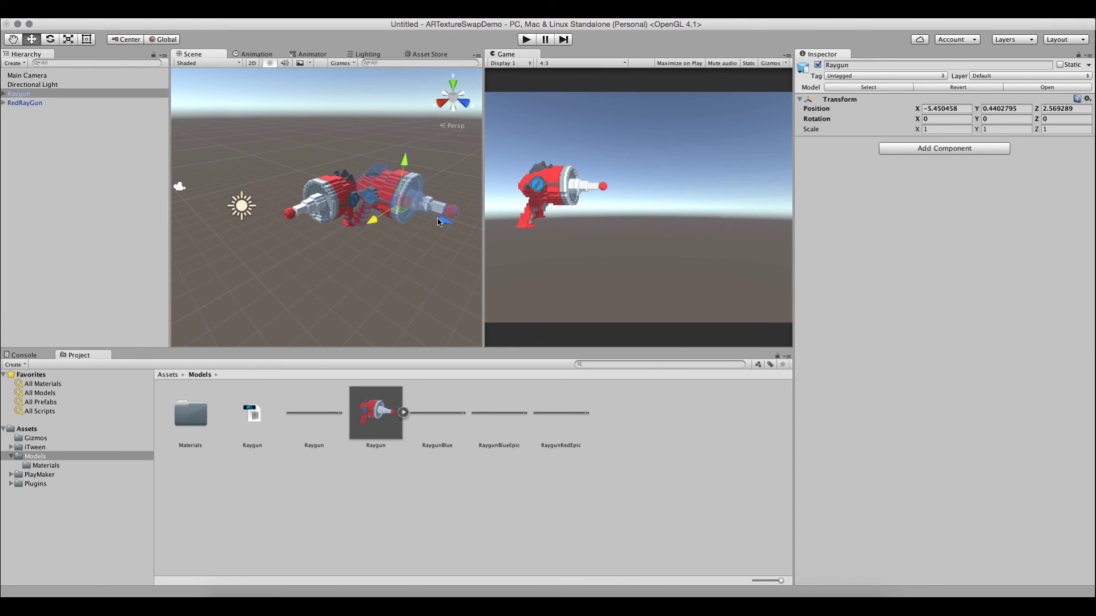
pyautogui.click(1004, 122)
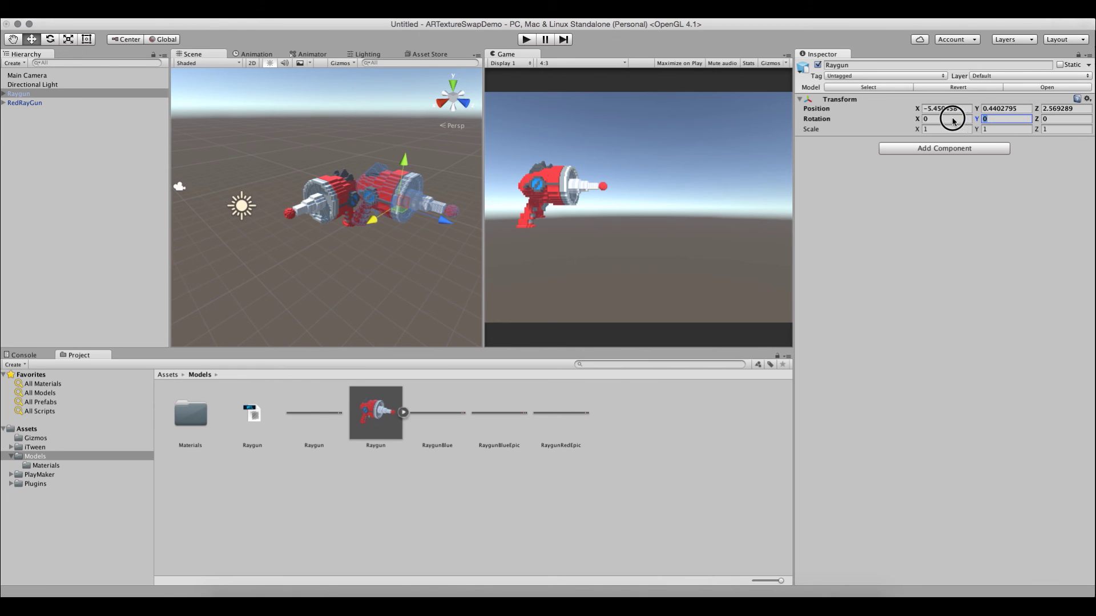
pyautogui.write('-90')
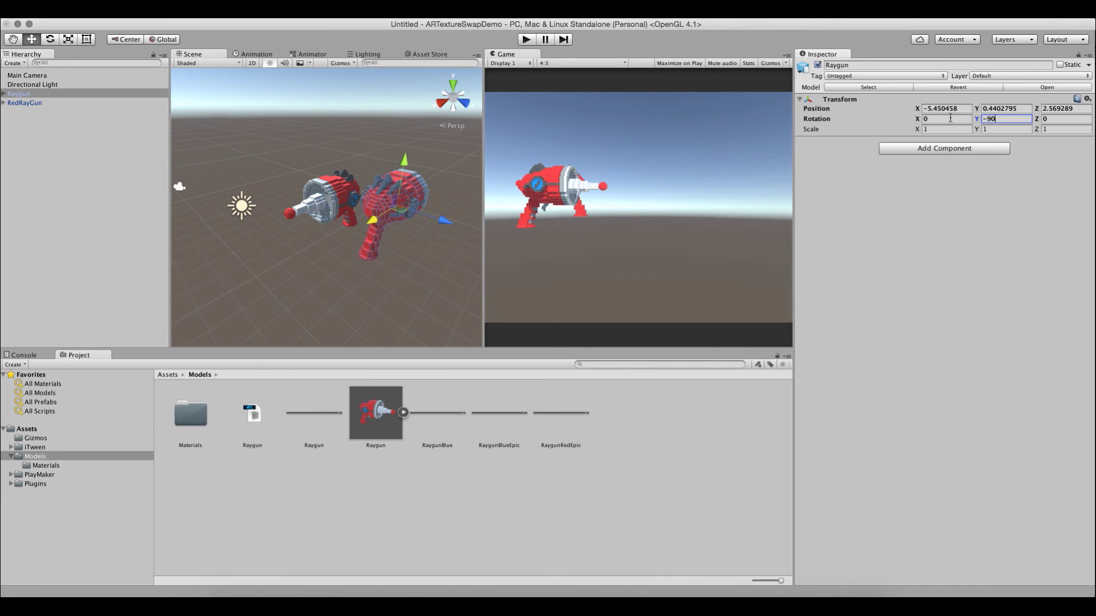
# Set the new Raygun's position to 0, 0, 0 and move it along X to about 4.25, facing RedRayGun.
pyautogui.moveTo(376, 223); pyautogui.dragTo(329, 271)
pyautogui.click(943, 108)
pyautogui.write('0')
pyautogui.press('Tab')
pyautogui.write('0')
pyautogui.press('Tab')
pyautogui.write('0')
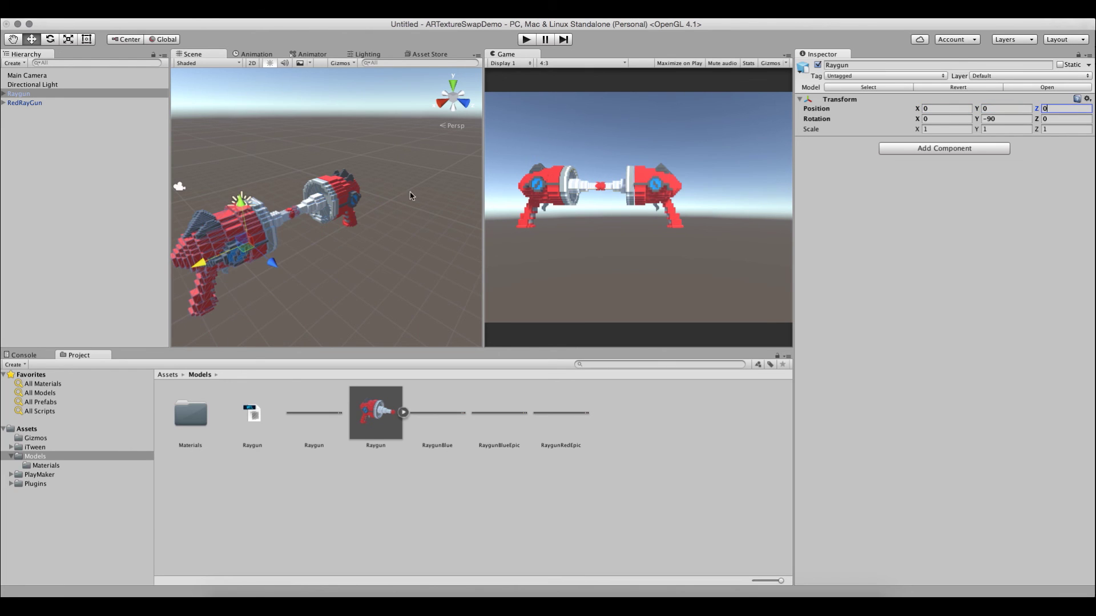
pyautogui.moveTo(231, 251); pyautogui.dragTo(130, 281)
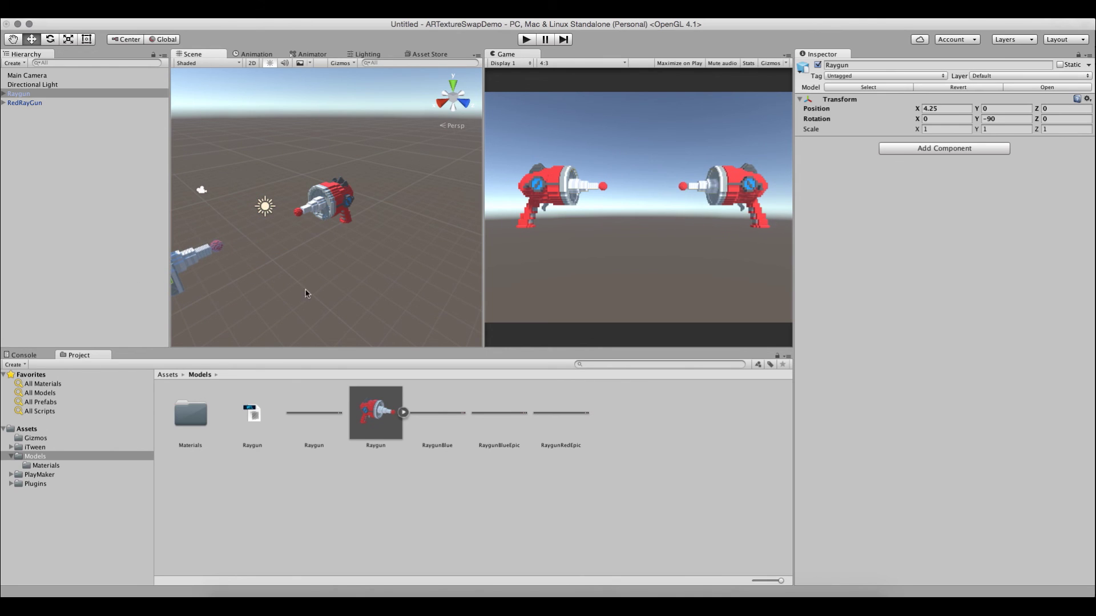
# Rename the second Raygun object to BlueRaygun.
pyautogui.click(880, 65)
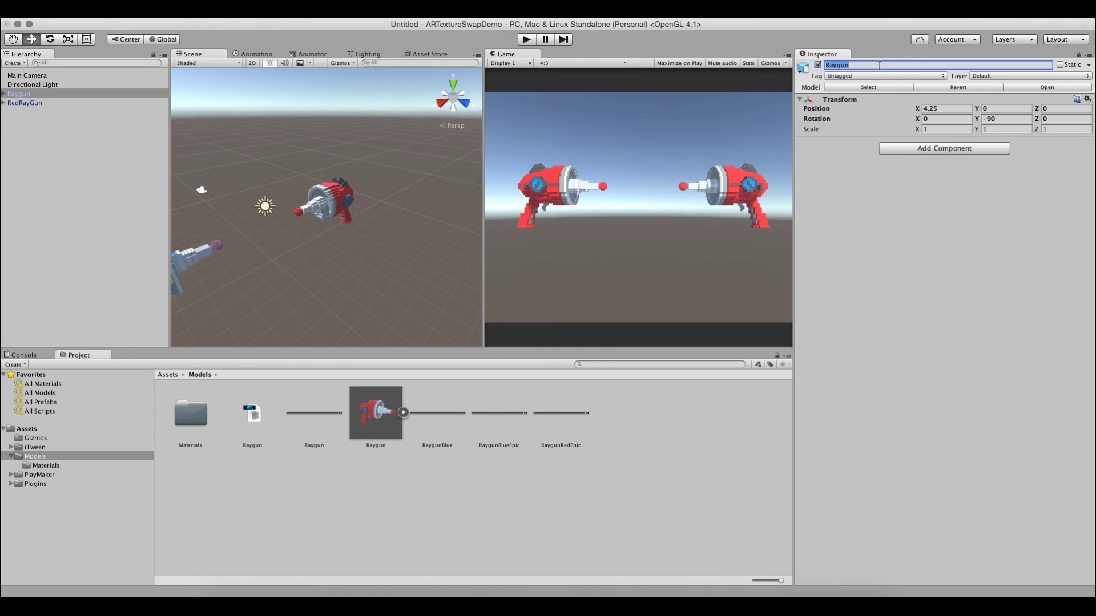
pyautogui.write('BlueRaygun')
pyautogui.press('Return')
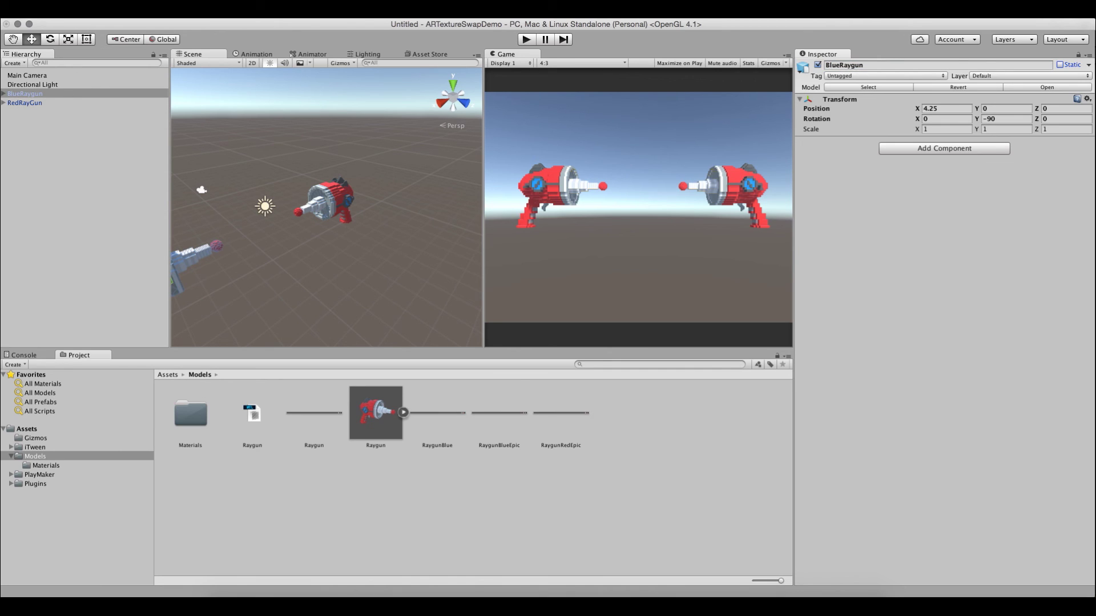
# Rename BlueRaygun's default child to BlueRayGunMesh.
pyautogui.click(4, 94)
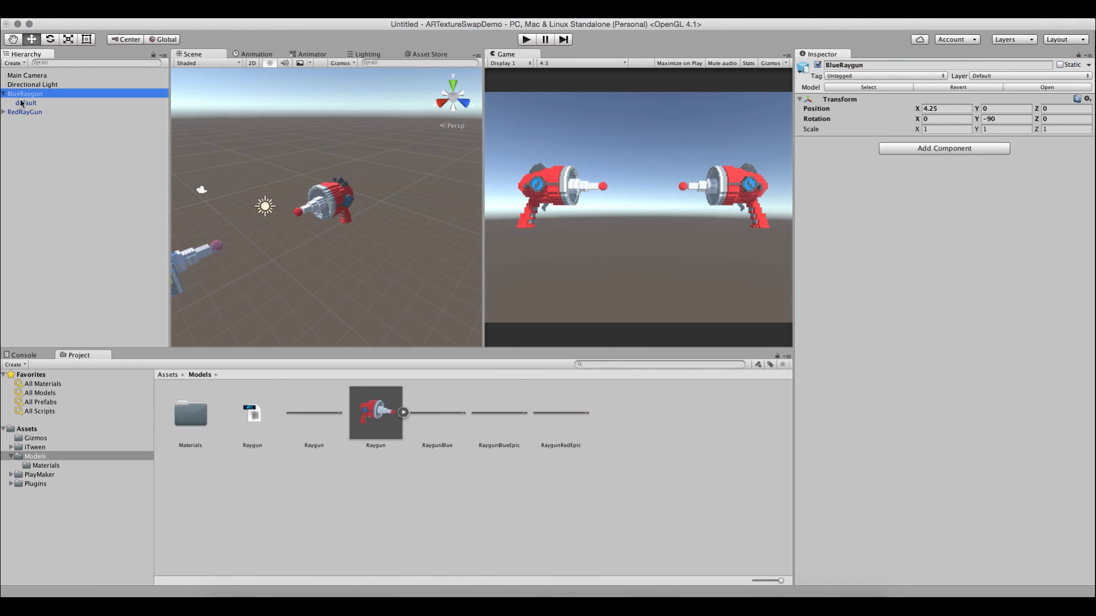
pyautogui.click(23, 103)
pyautogui.click(843, 65)
pyautogui.write('Blue')
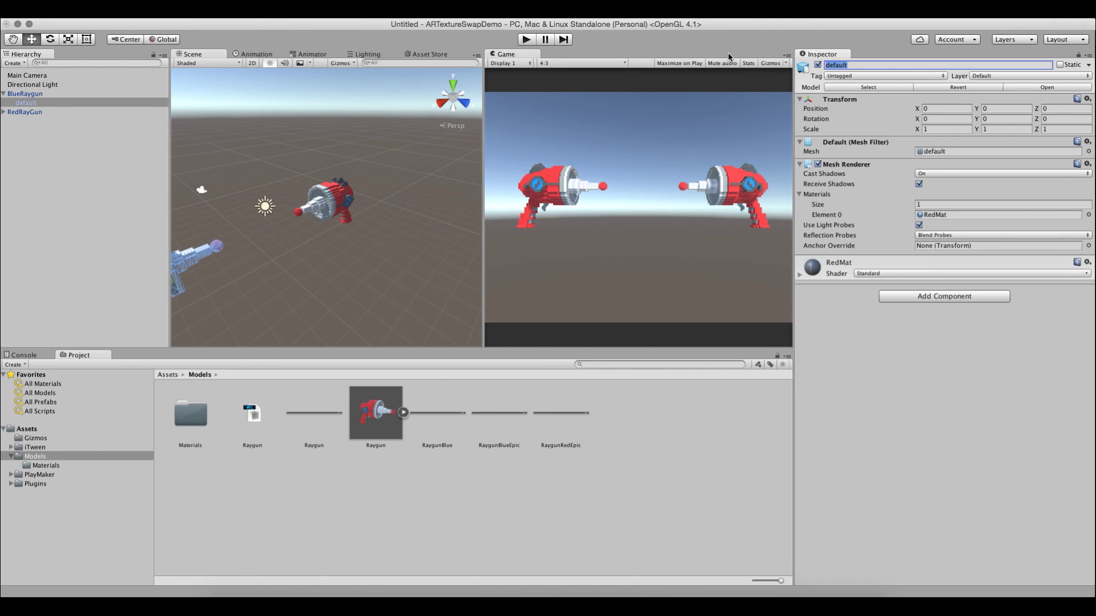
pyautogui.write('RayGunMesh')
pyautogui.press('Return')
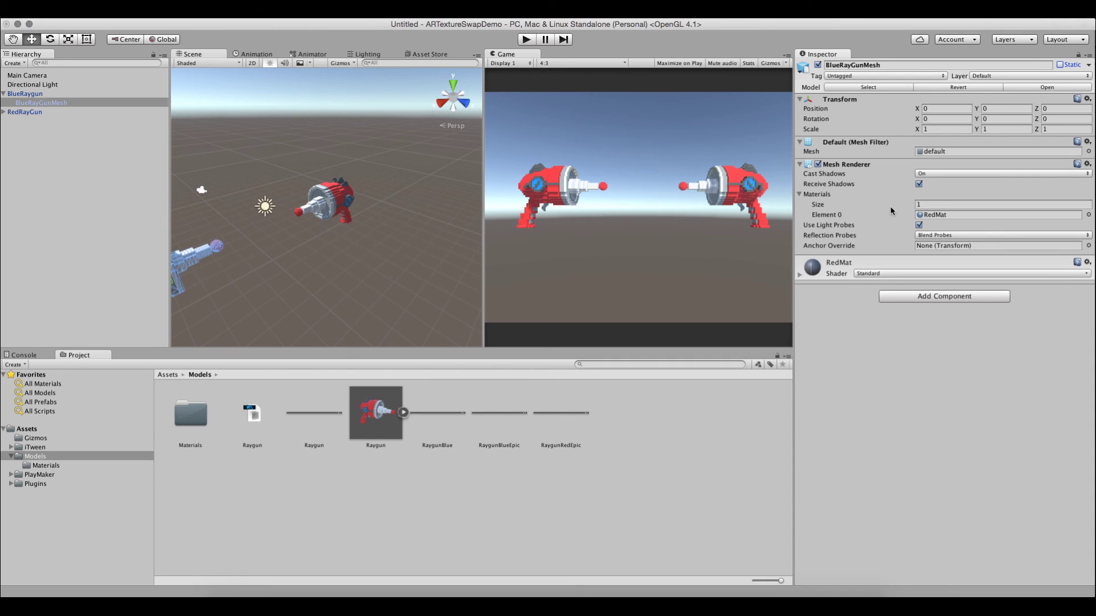
# Assign BlueMat from the Materials folder to the BlueRaygun model in the scene.
pyautogui.doubleClick(190, 414)
pyautogui.moveTo(190, 412); pyautogui.dragTo(302, 283)
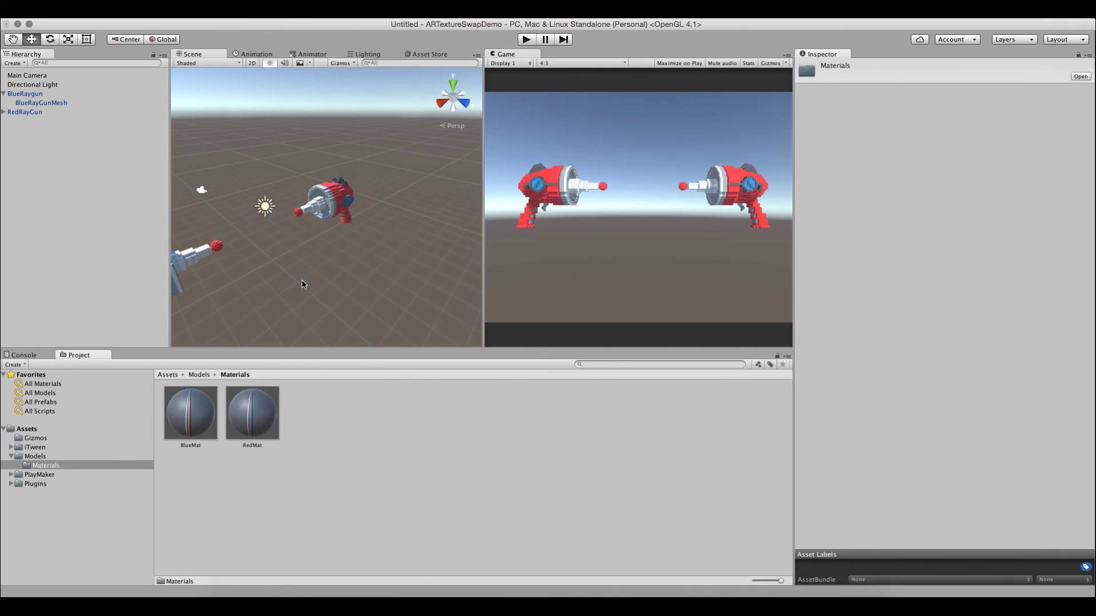
pyautogui.moveTo(183, 425); pyautogui.dragTo(176, 279)
pyautogui.keyDown('alt'); pyautogui.moveTo(347, 243); pyautogui.dragTo(342, 225); pyautogui.keyUp('alt')
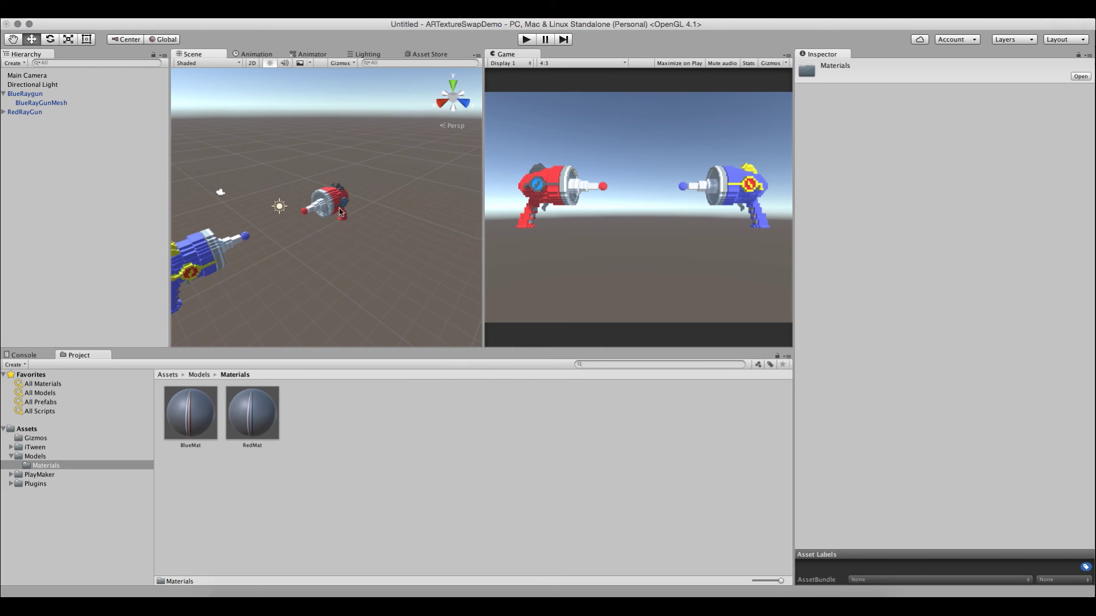
pyautogui.click(336, 224)
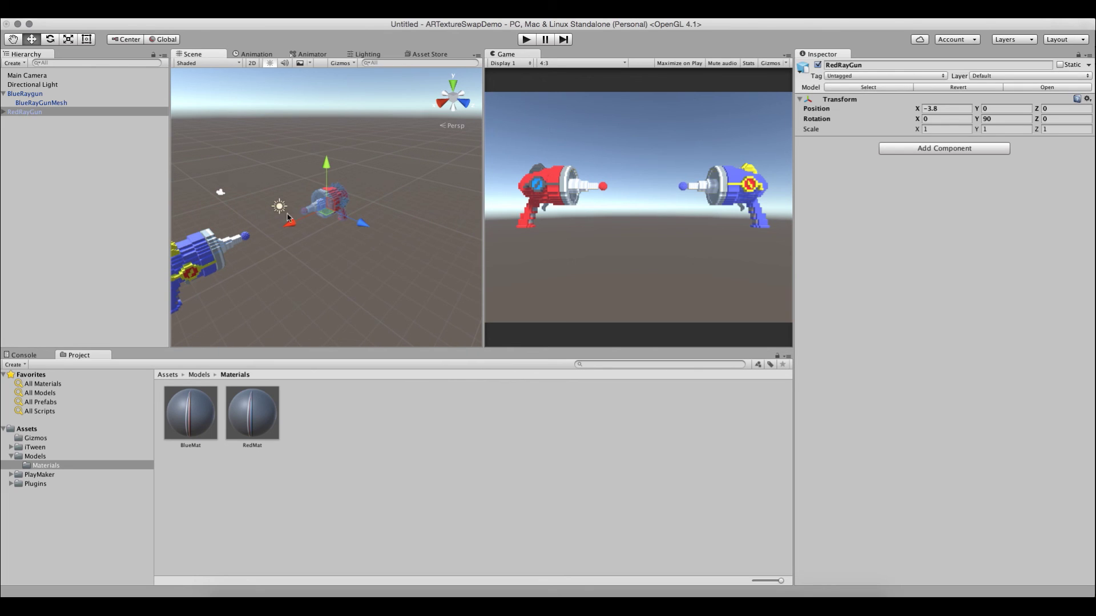
pyautogui.click(203, 262)
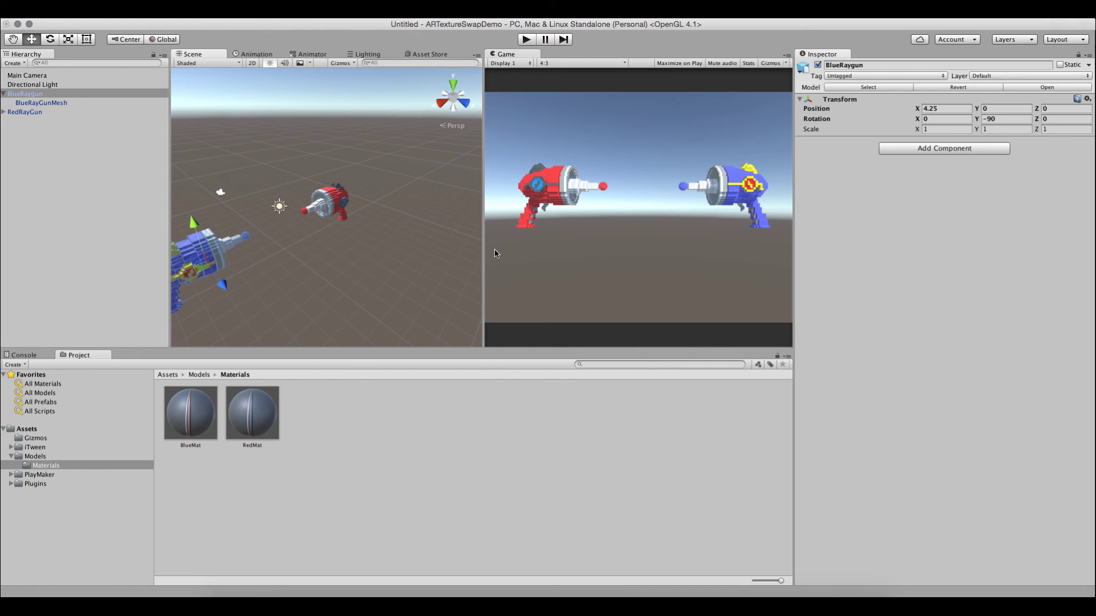
# Open the PlayMaker editor and dock it beside the Project panel, below the Game view.
pyautogui.click(274, 20)
pyautogui.click(297, 26)
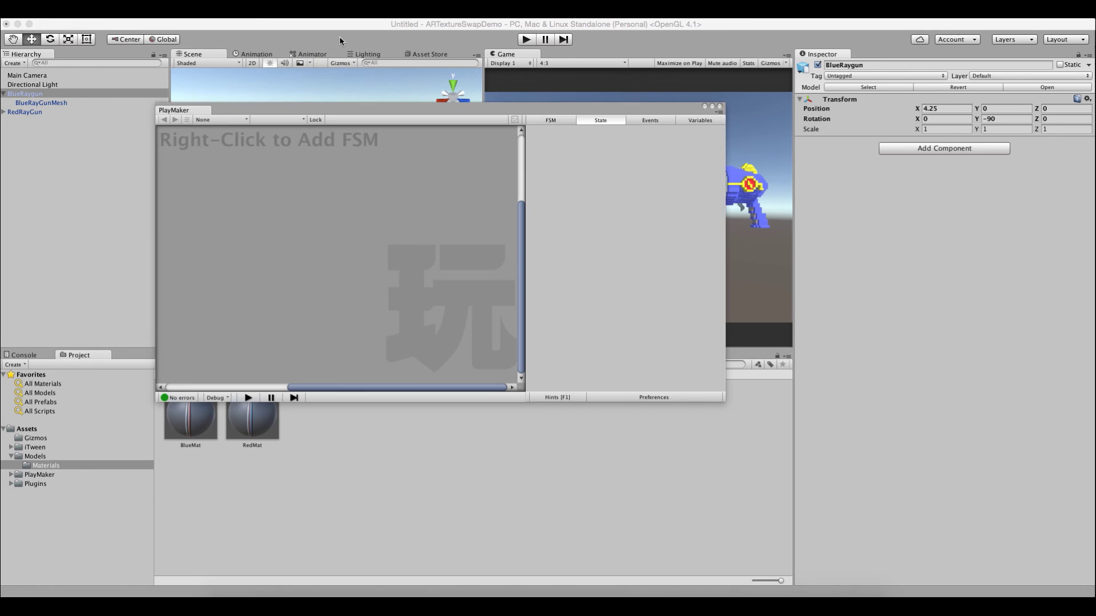
pyautogui.moveTo(230, 113); pyautogui.dragTo(313, 327)
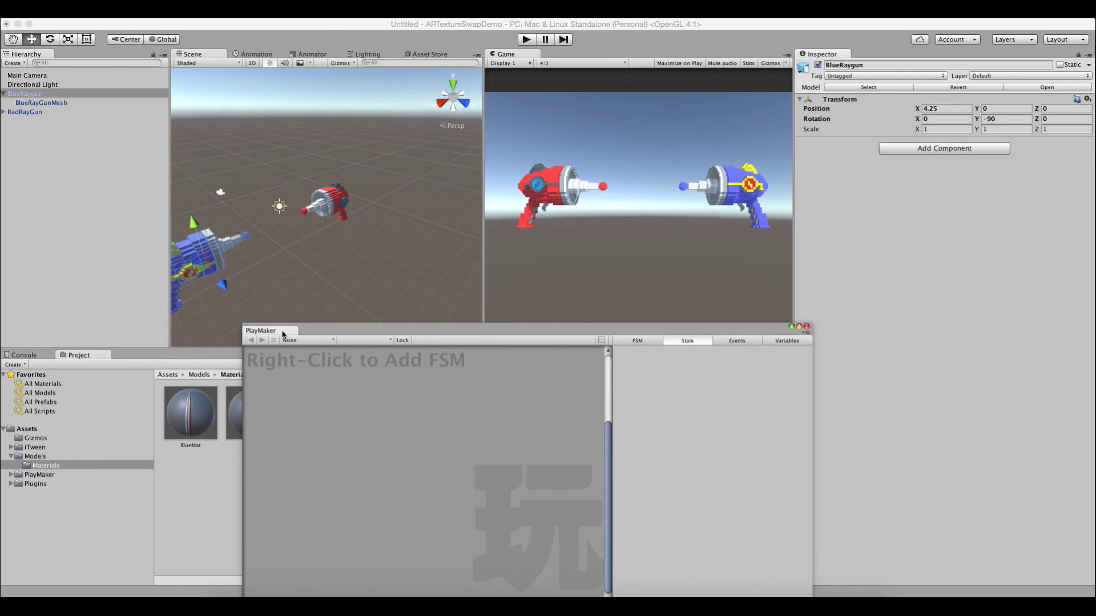
pyautogui.moveTo(276, 329); pyautogui.dragTo(771, 310)
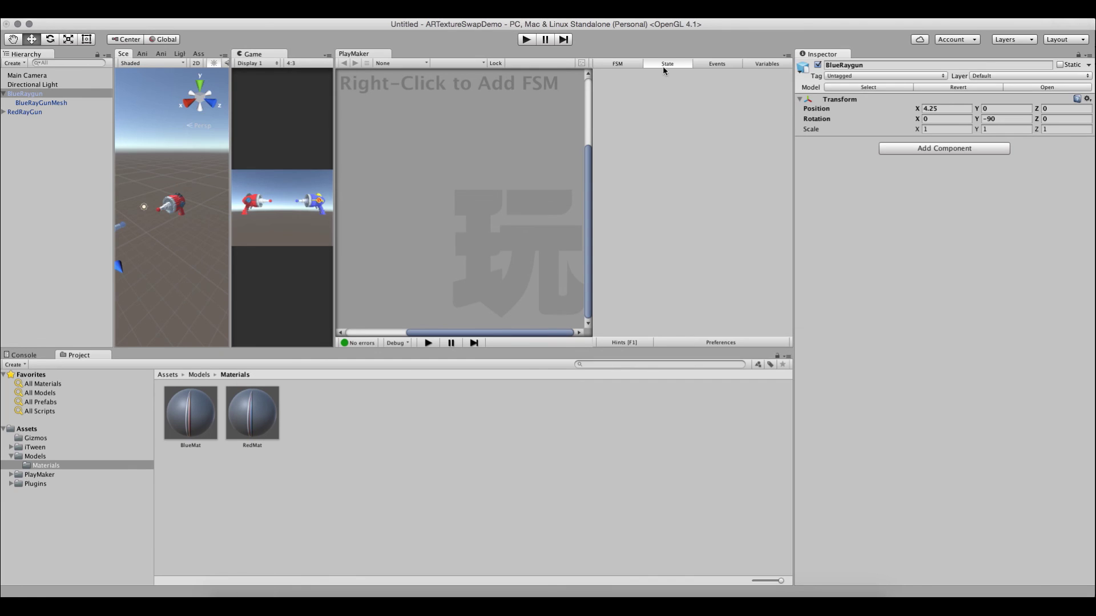
pyautogui.moveTo(370, 54)
pyautogui.mouseDown()
pyautogui.moveTo(661, 368)
pyautogui.moveTo(775, 416)
pyautogui.moveTo(726, 417)
pyautogui.mouseUp()
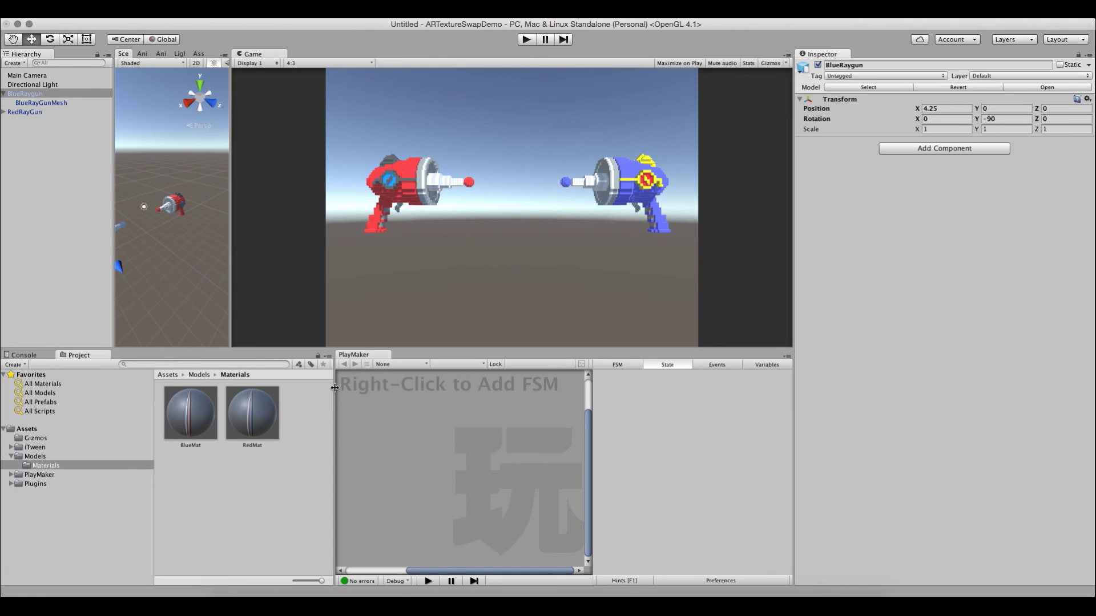
# Widen the Scene view to about the Game view's width and slightly widen the PlayMaker panel.
pyautogui.moveTo(231, 268); pyautogui.dragTo(450, 273)
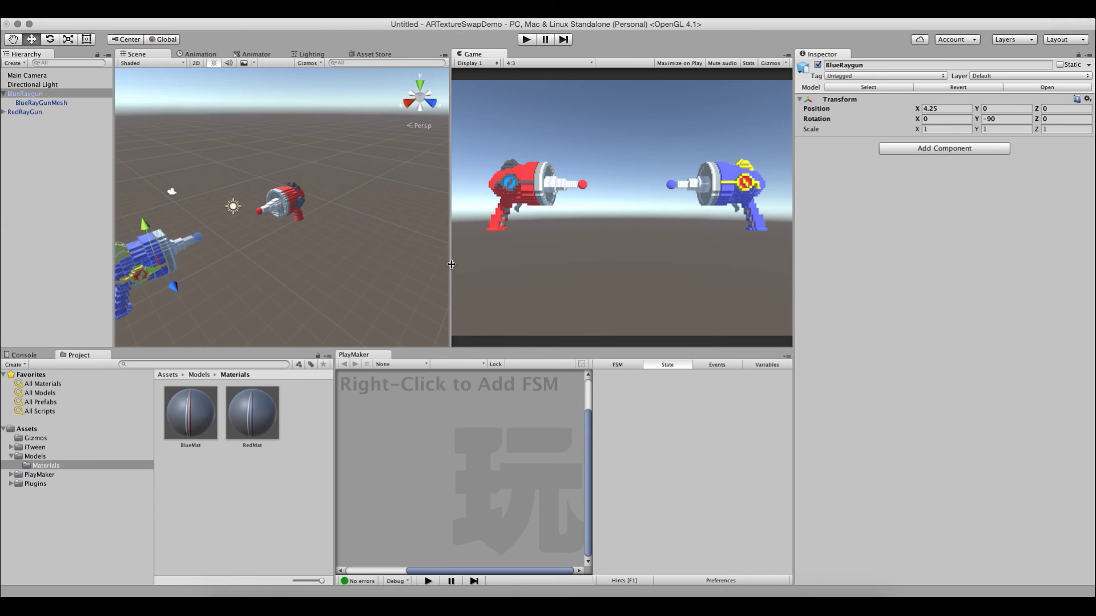
pyautogui.moveTo(451, 265); pyautogui.dragTo(448, 262)
pyautogui.moveTo(334, 394); pyautogui.dragTo(333, 394)
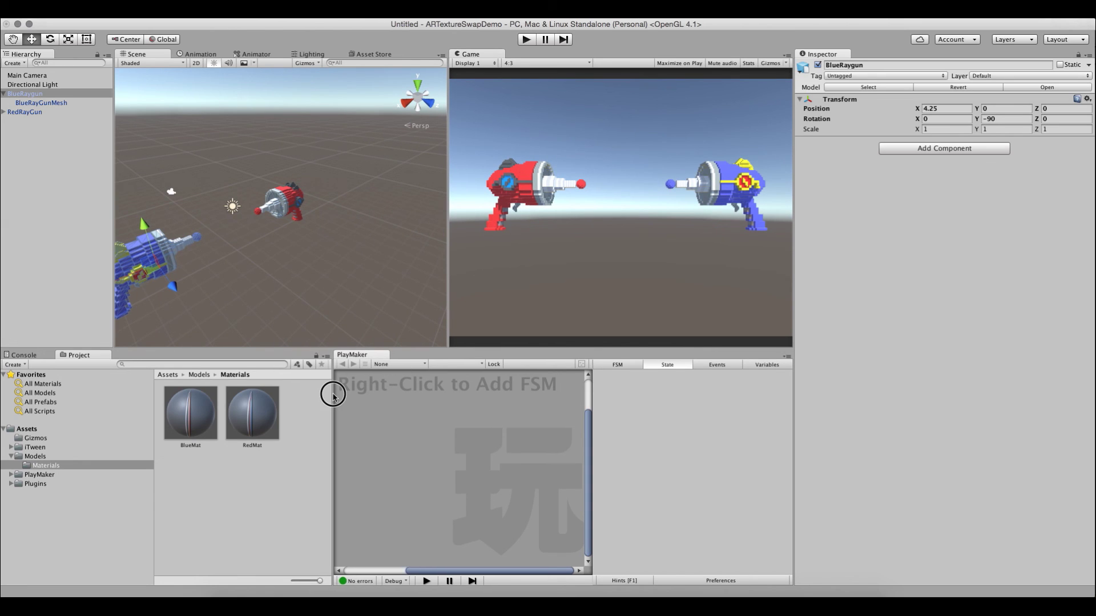
# Add a PlayMaker FSM to RayGunRedMesh under RedRayGun.
pyautogui.click(3, 94)
pyautogui.click(9, 104)
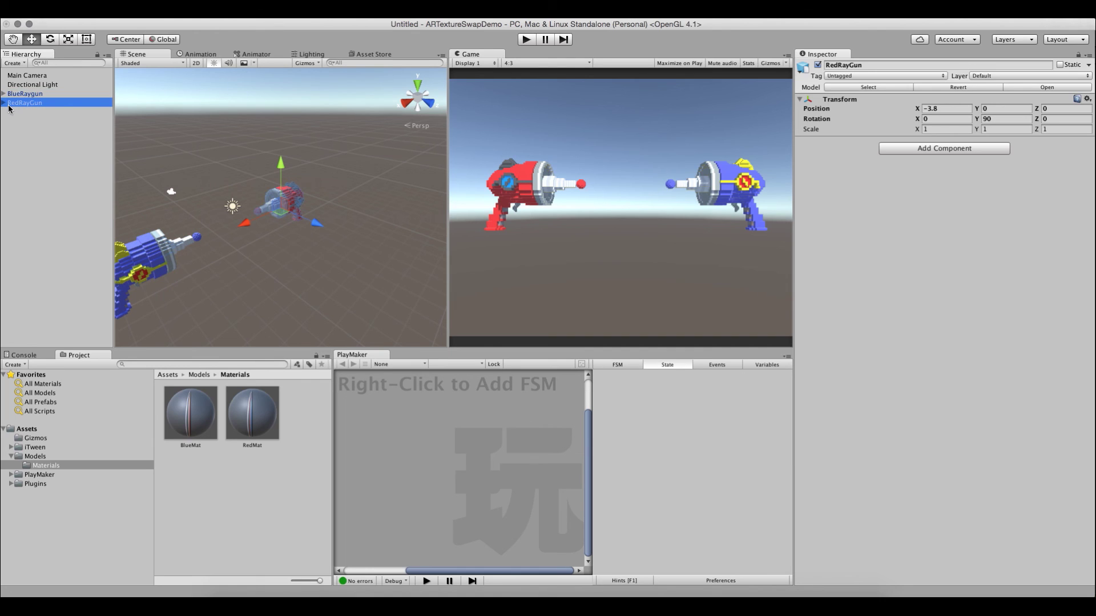
pyautogui.click(4, 103)
pyautogui.click(23, 111)
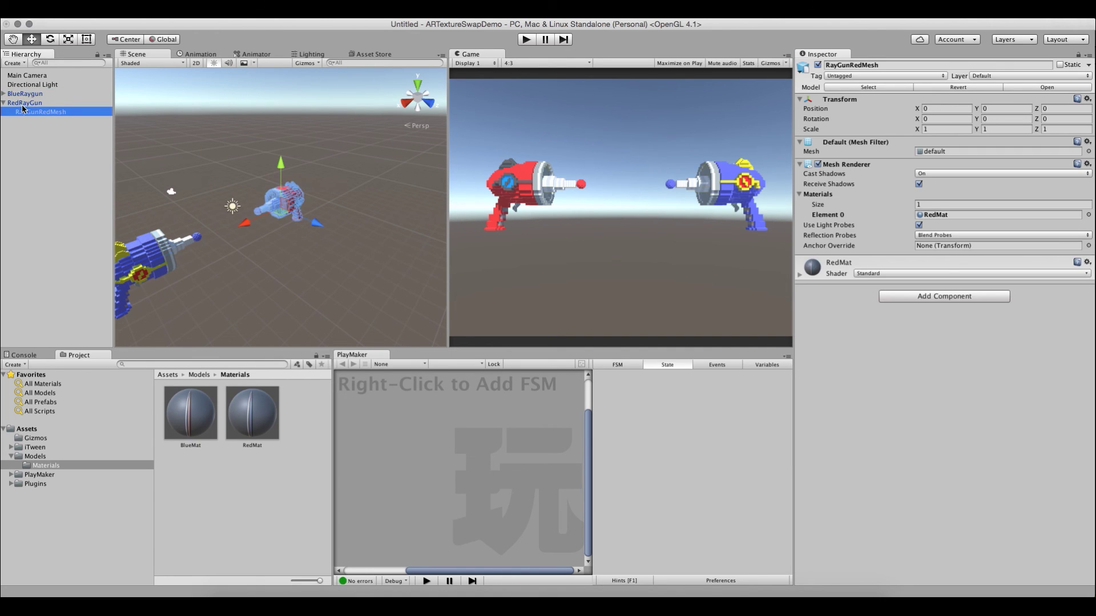
pyautogui.click(25, 103)
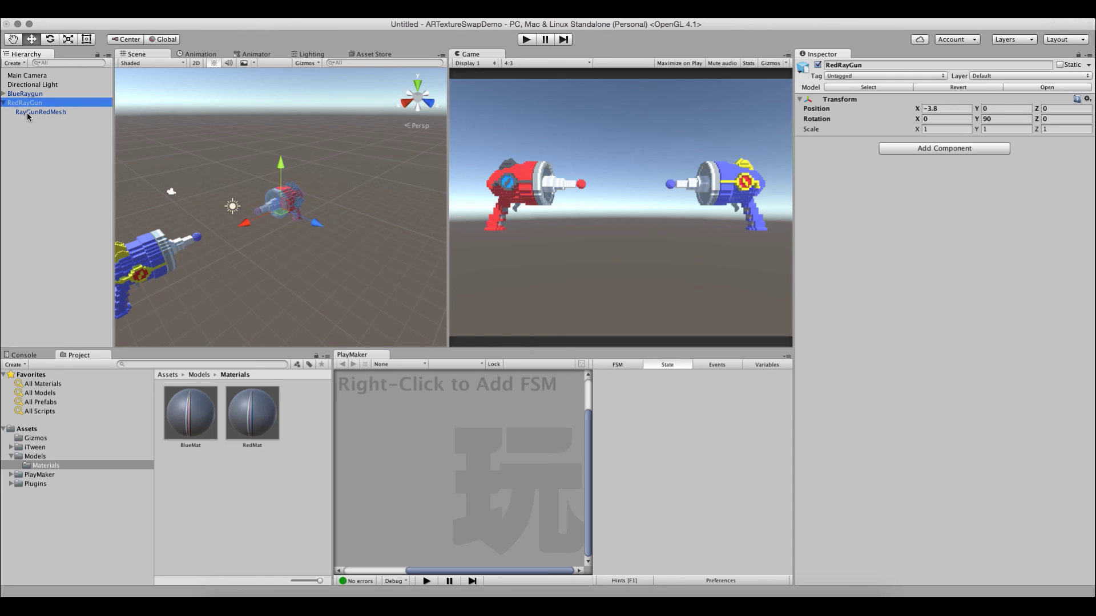
pyautogui.click(27, 113)
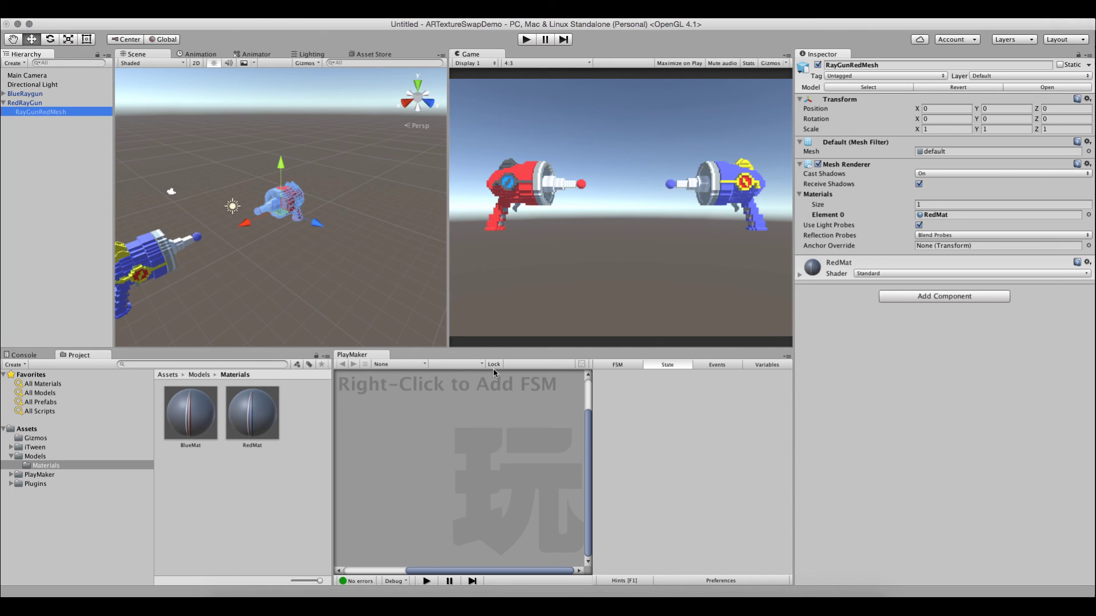
pyautogui.rightClick(456, 397)
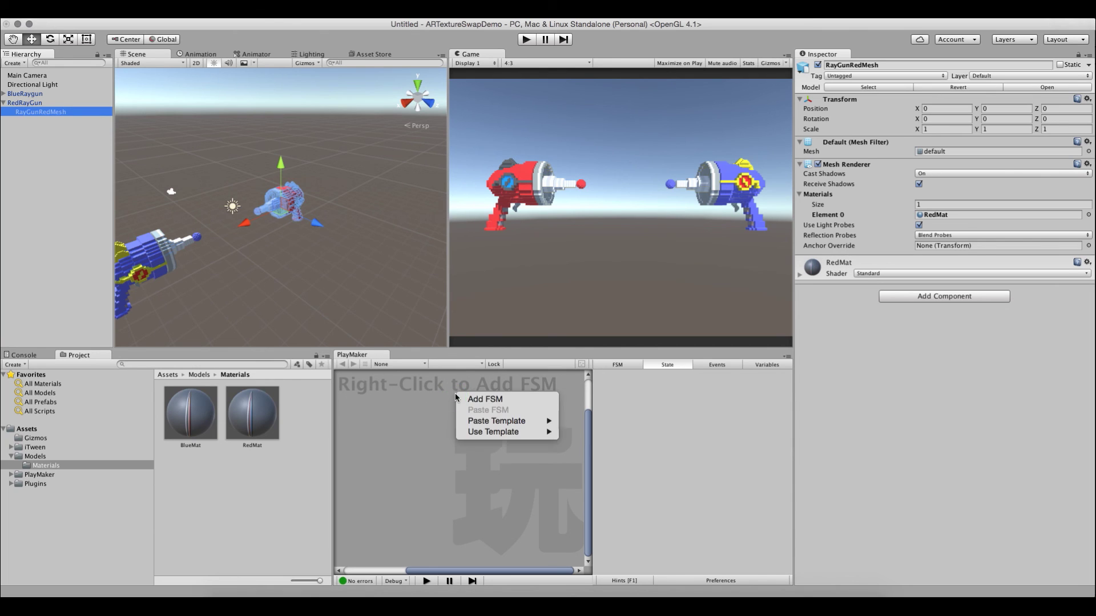
pyautogui.click(494, 401)
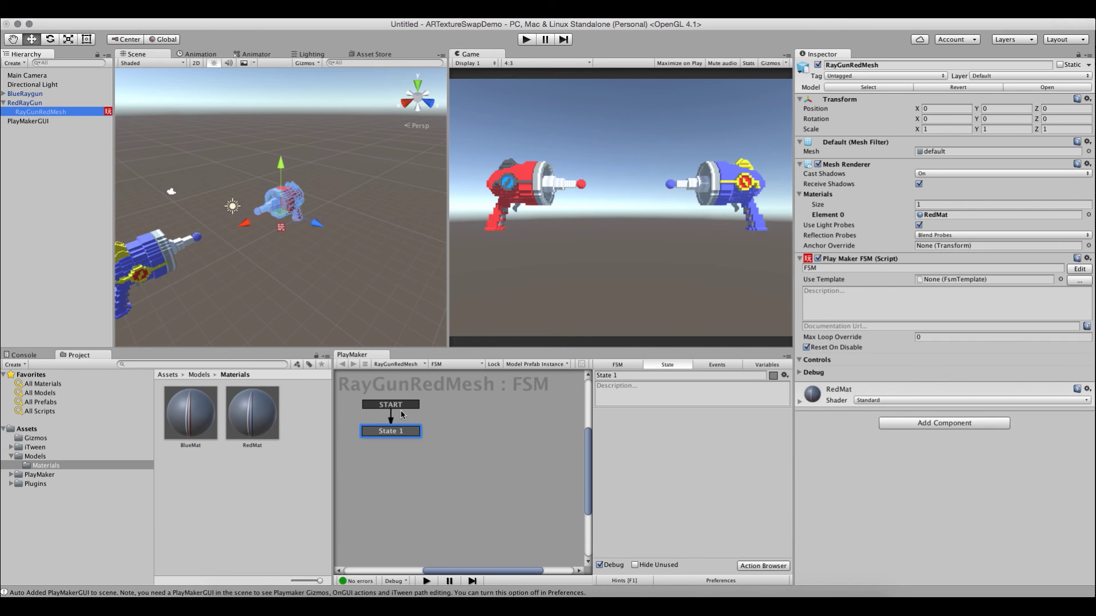
# Name the RayGunRedMesh FSM TextureSwapper.
pyautogui.click(384, 406)
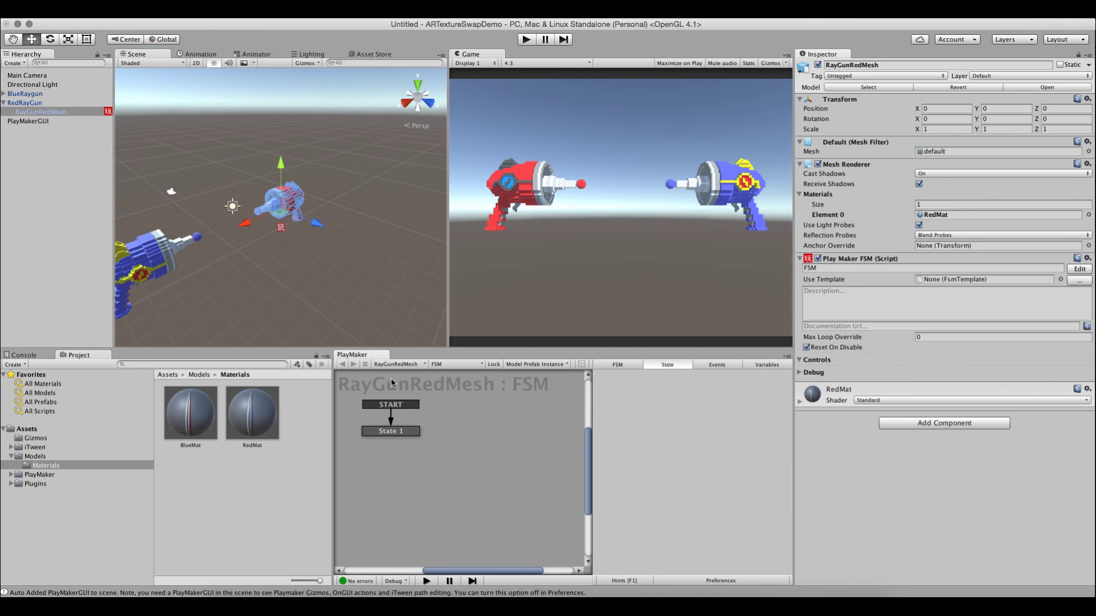
pyautogui.click(392, 432)
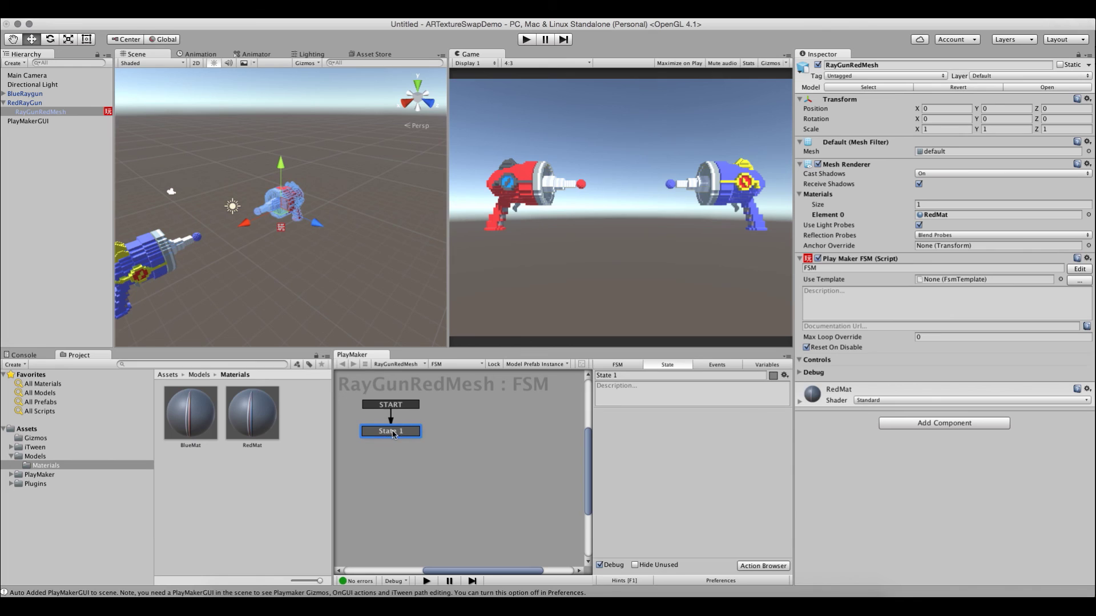
pyautogui.click(617, 365)
pyautogui.write('TextureSa')
pyautogui.press('BackSpace')
pyautogui.write('wapper')
pyautogui.press('Tab')
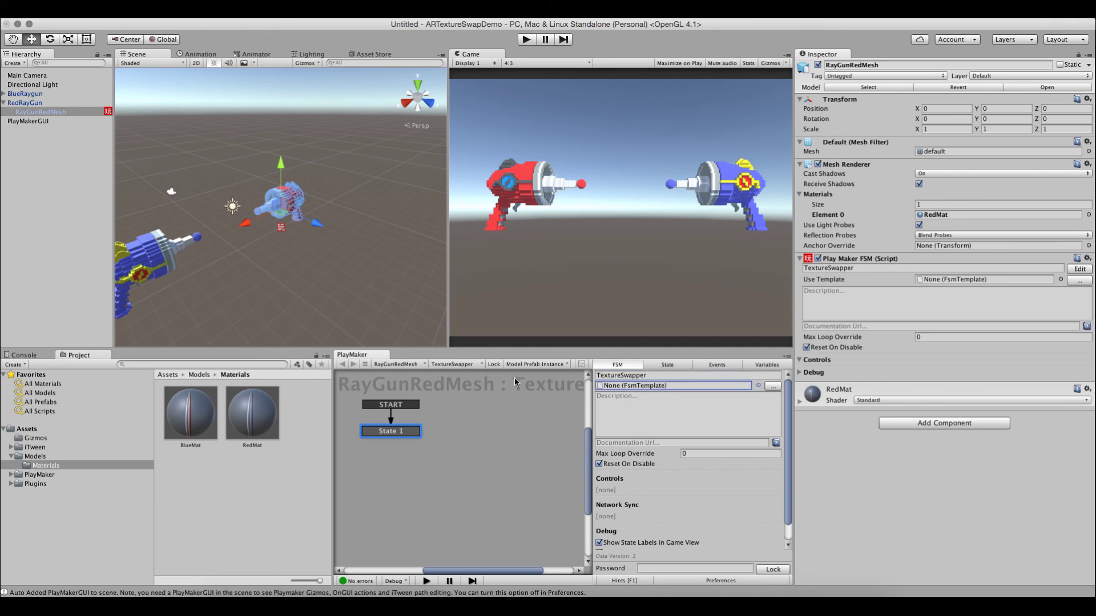
# Rename the FSM's State 1 to BoringGun.
pyautogui.click(495, 399)
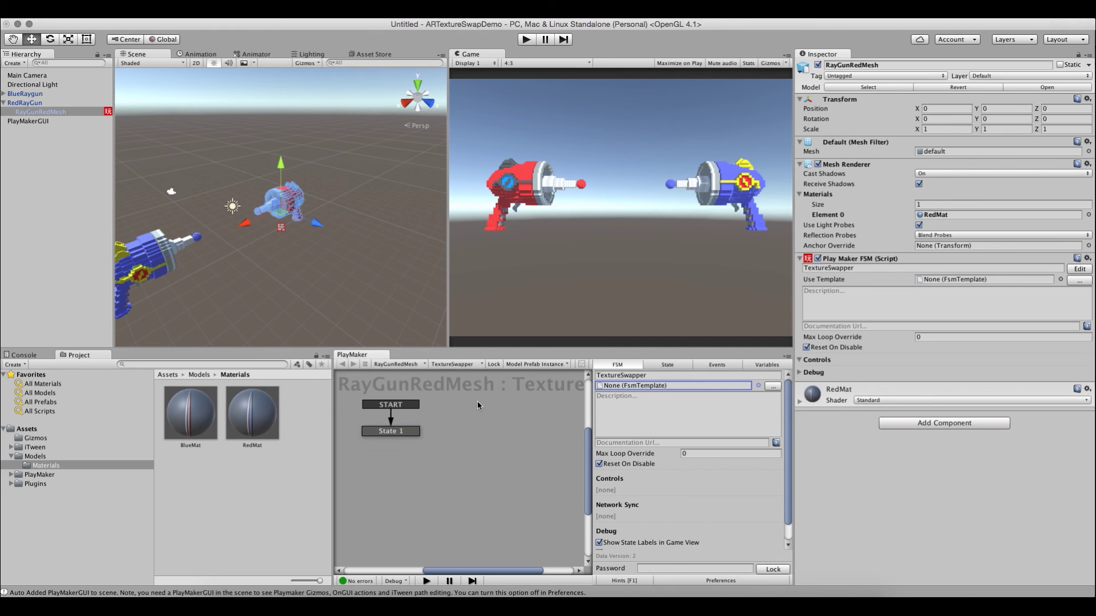
pyautogui.click(412, 432)
pyautogui.click(605, 375)
pyautogui.write('Borin')
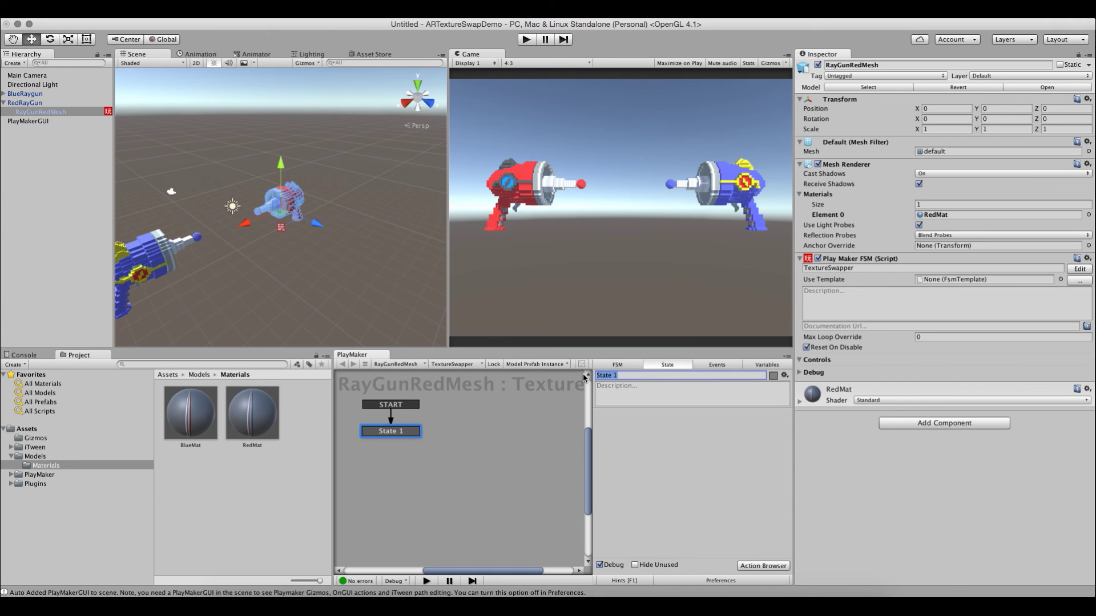
pyautogui.write('gGun')
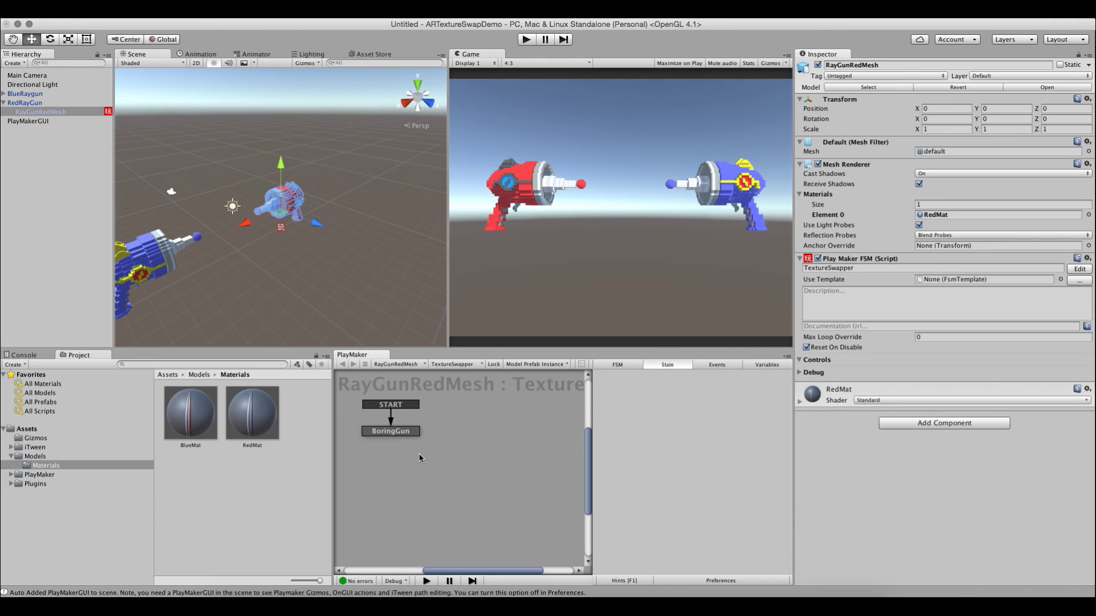
# Add a second state named EpicGun and place it to the right of BoringGun.
pyautogui.rightClick(522, 432)
pyautogui.click(550, 434)
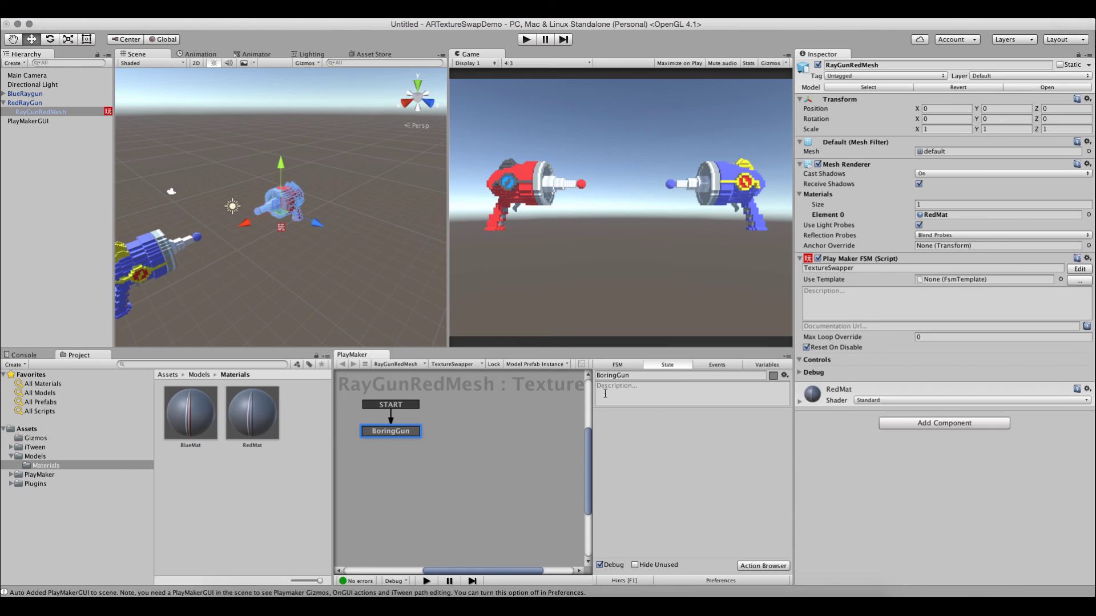
pyautogui.write('EpicGun')
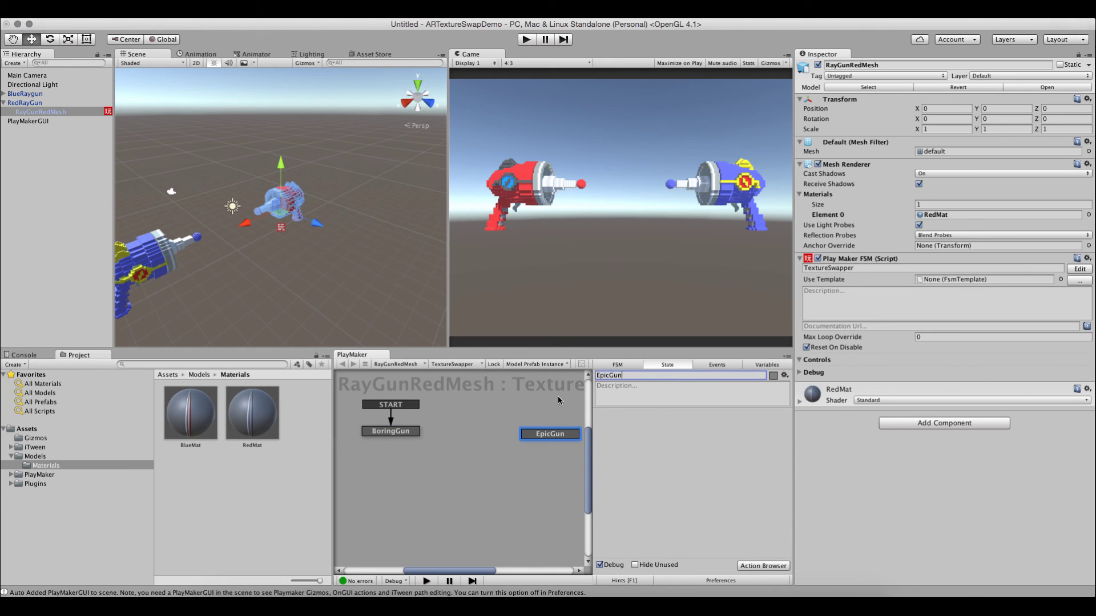
pyautogui.press('Tab')
pyautogui.moveTo(536, 435); pyautogui.dragTo(507, 434)
# Add a Set Material Texture action to the BoringGun state.
pyautogui.click(381, 432)
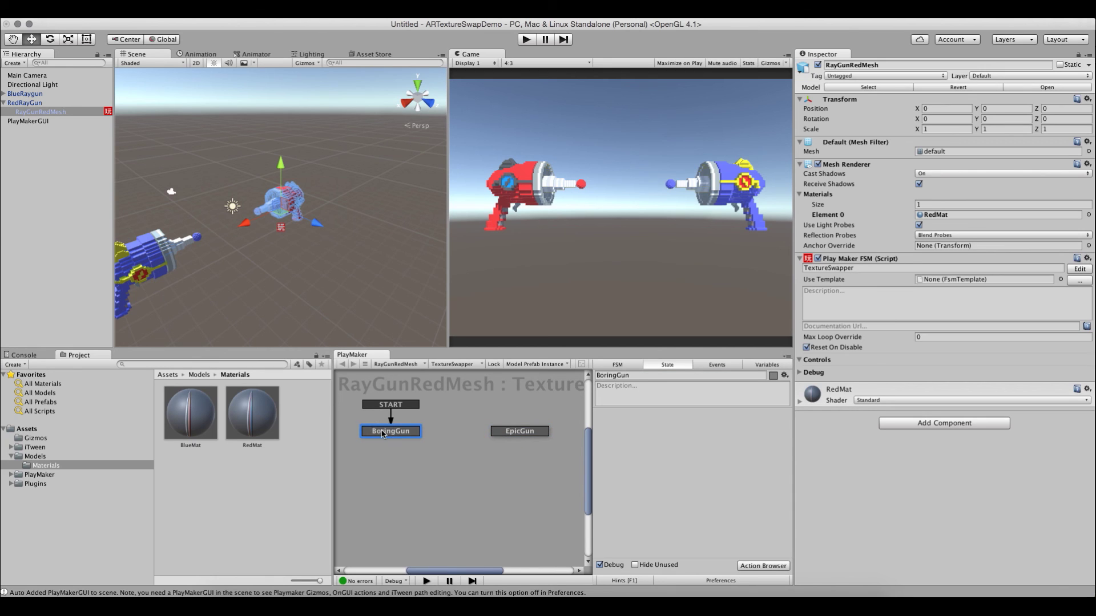
pyautogui.click(520, 434)
pyautogui.click(387, 434)
pyautogui.click(763, 566)
pyautogui.write('ro')
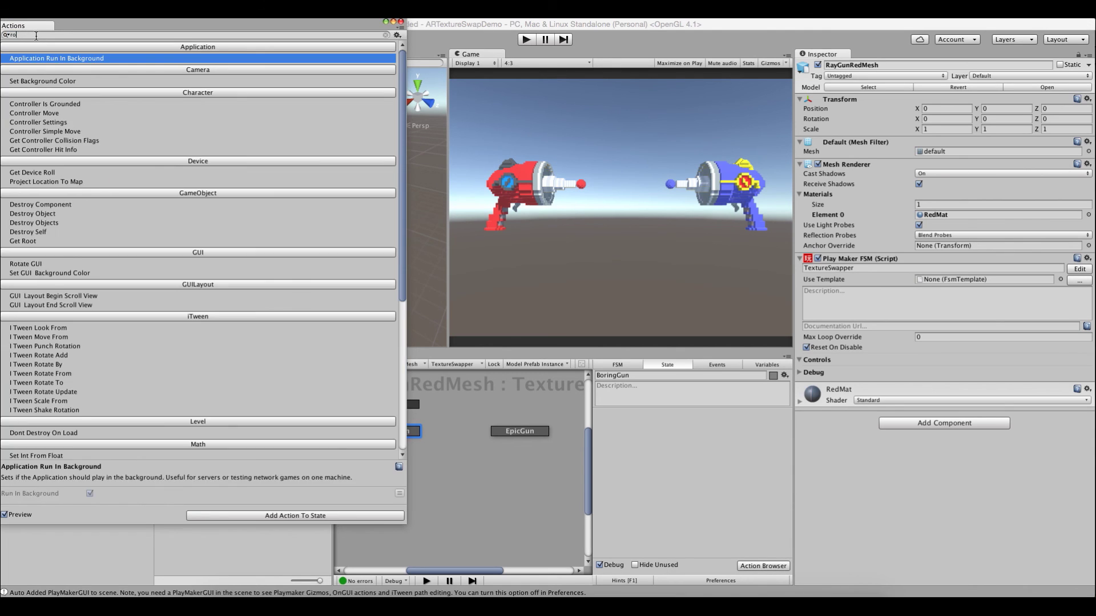
pyautogui.press('BackSpace')
pyautogui.press('BackSpace')
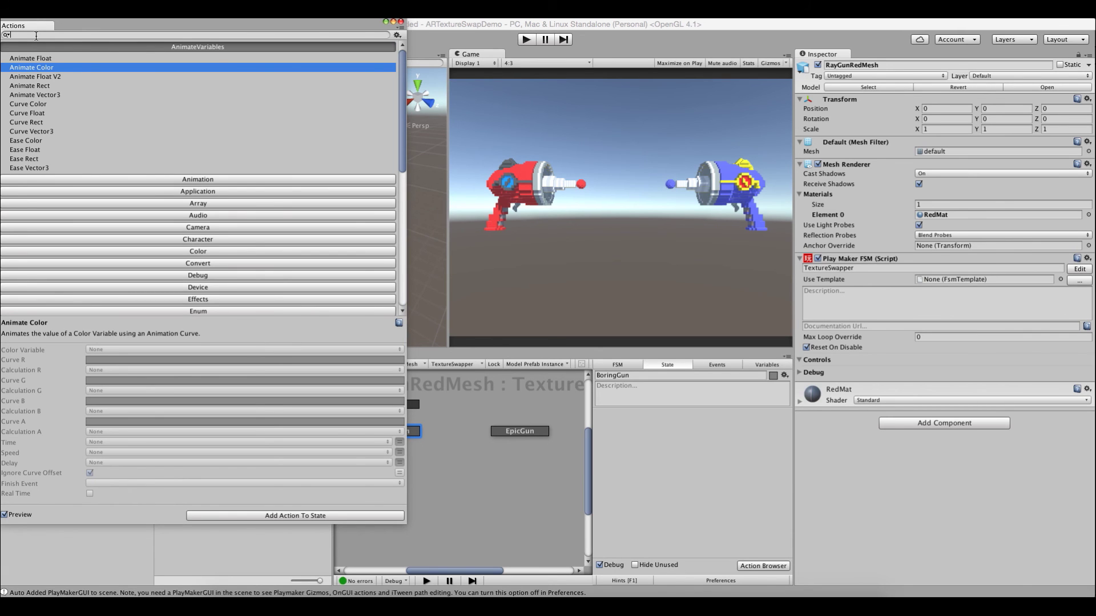
pyautogui.write('set te')
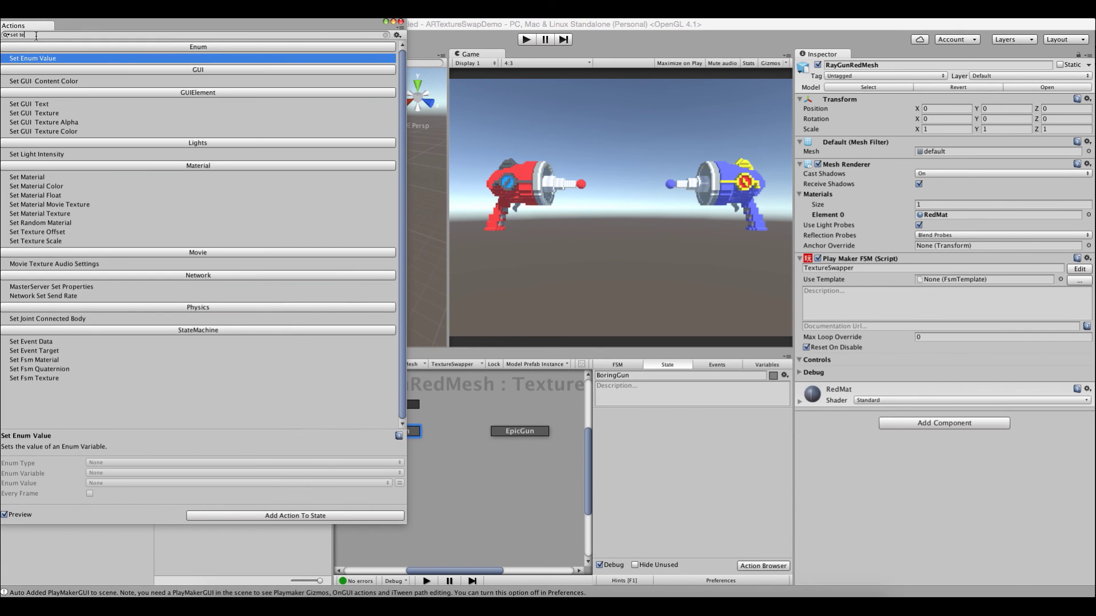
pyautogui.write('x')
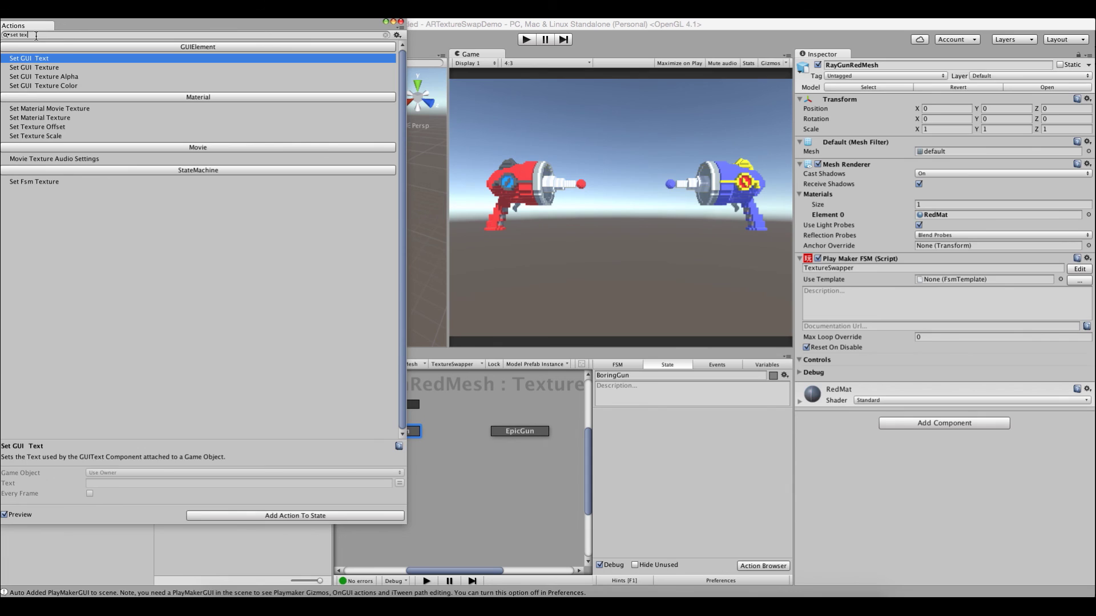
pyautogui.click(51, 118)
pyautogui.doubleClick(57, 119)
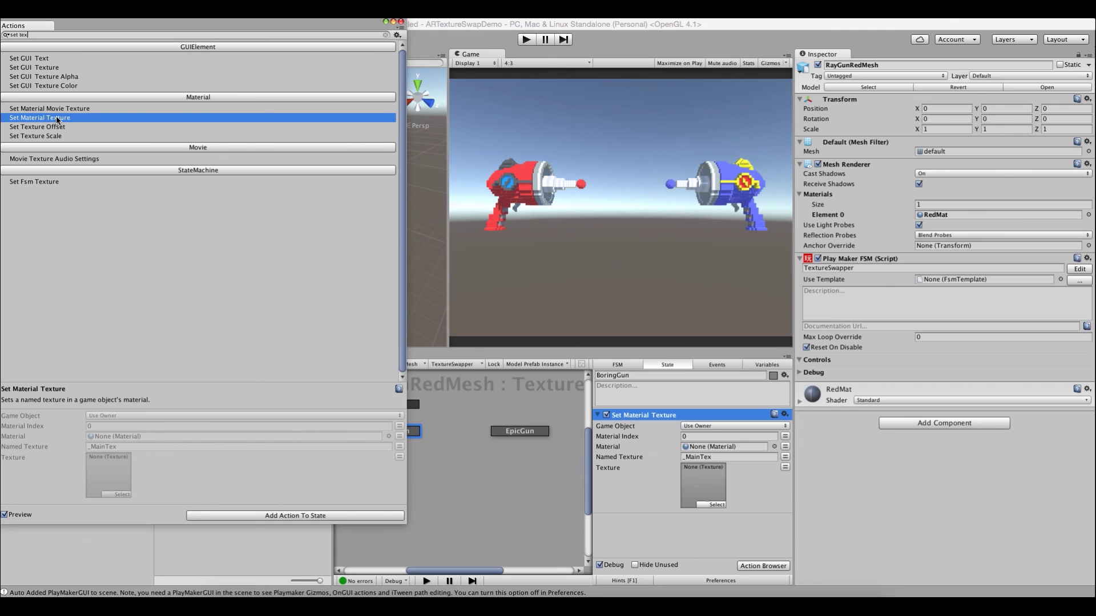
pyautogui.click(401, 22)
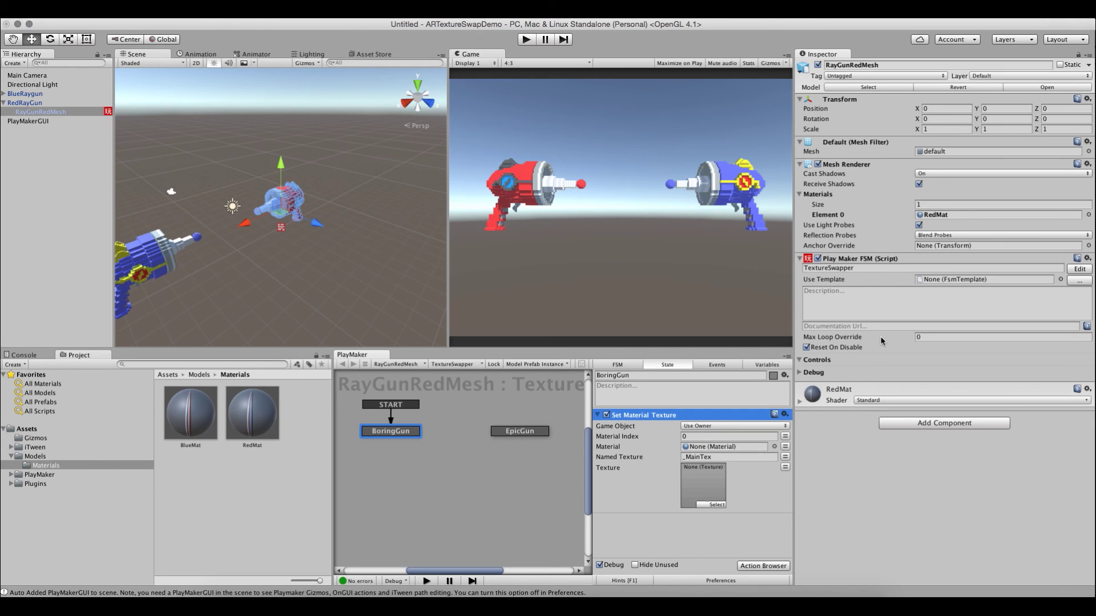
# Assign the RaygunRedEpic texture to BoringGun's Set Material Texture action.
pyautogui.moveTo(882, 341)
pyautogui.click(713, 506)
pyautogui.scroll(-10, 105, 144)
pyautogui.scroll(-3, 106, 143)
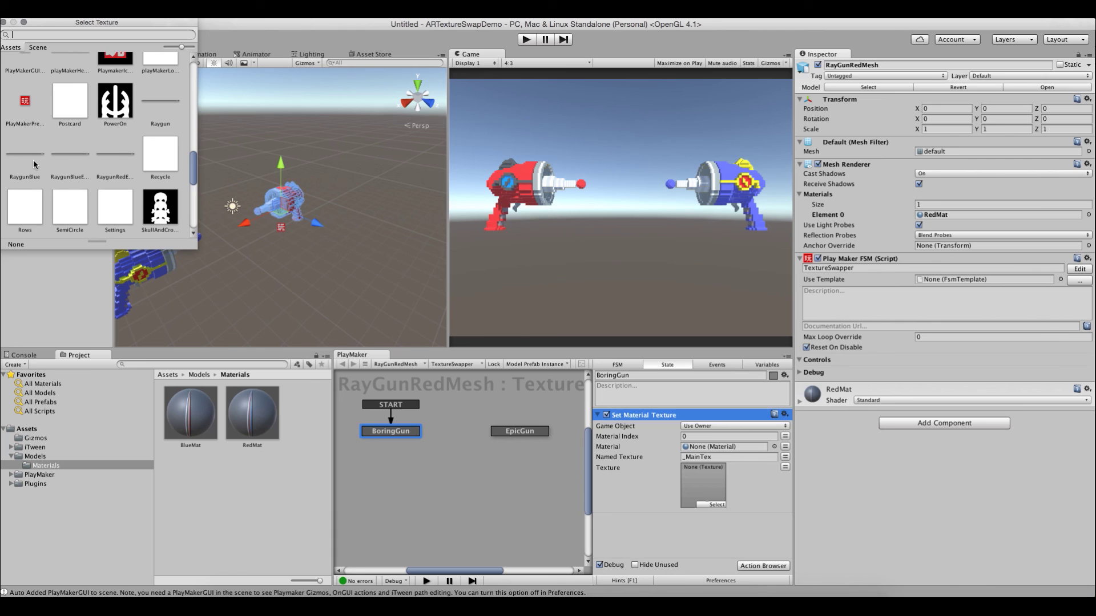
pyautogui.click(114, 161)
pyautogui.doubleClick(113, 159)
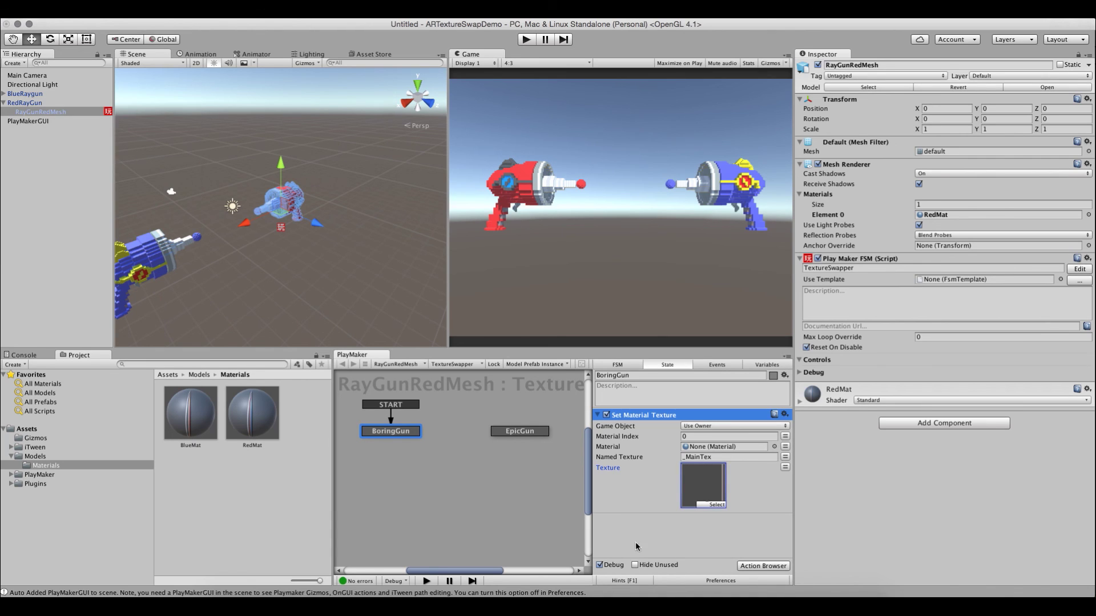
# Move the BoringGun state slightly down and set its Set Material Texture action to the Raygun texture.
pyautogui.moveTo(412, 434); pyautogui.dragTo(407, 447)
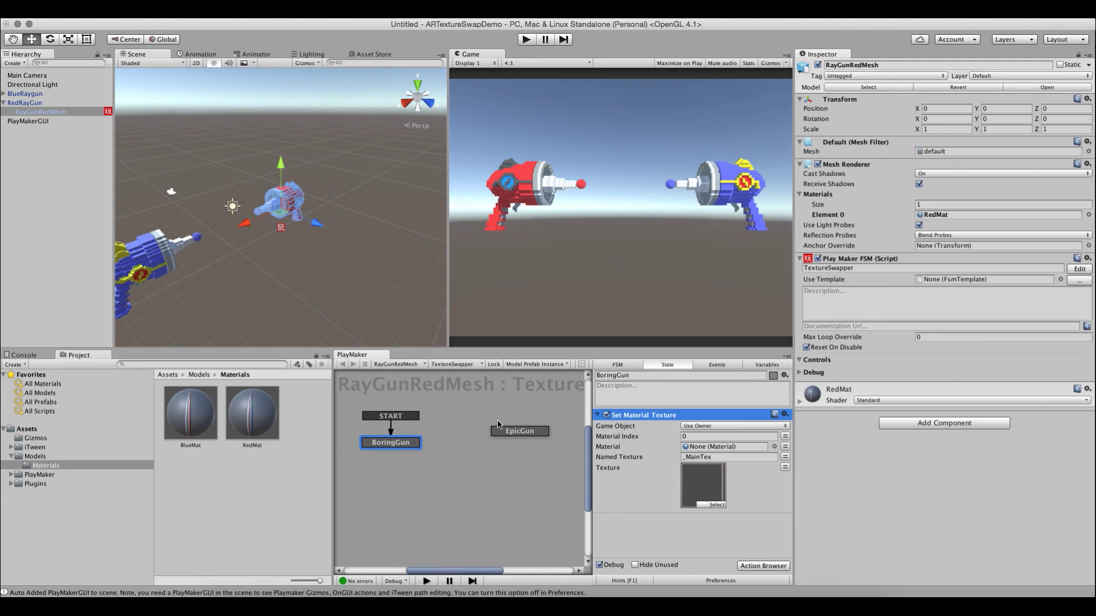
pyautogui.click(710, 505)
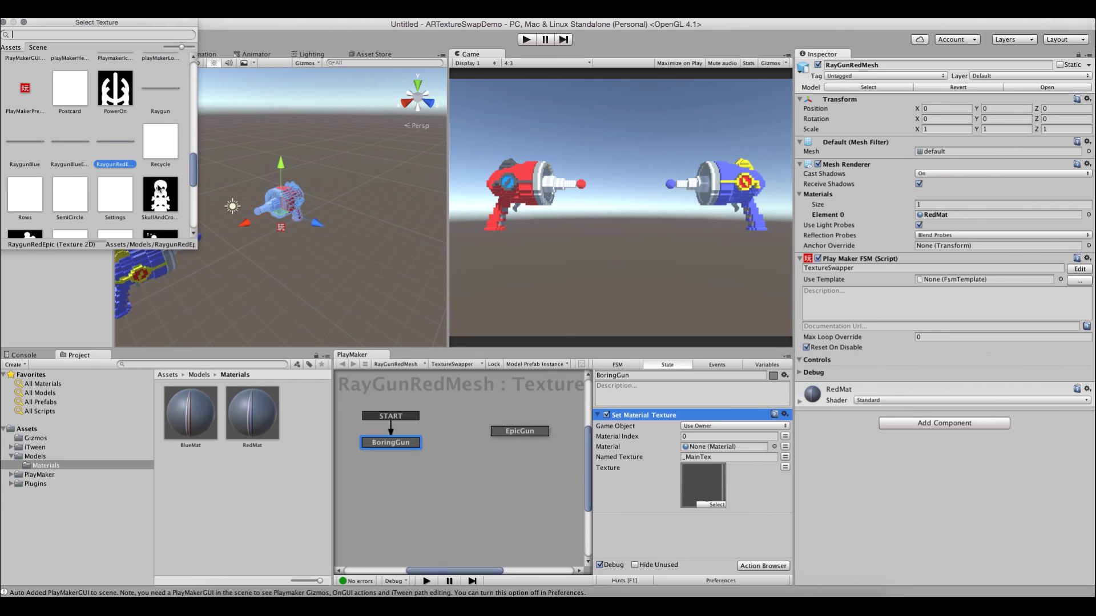
pyautogui.click(158, 93)
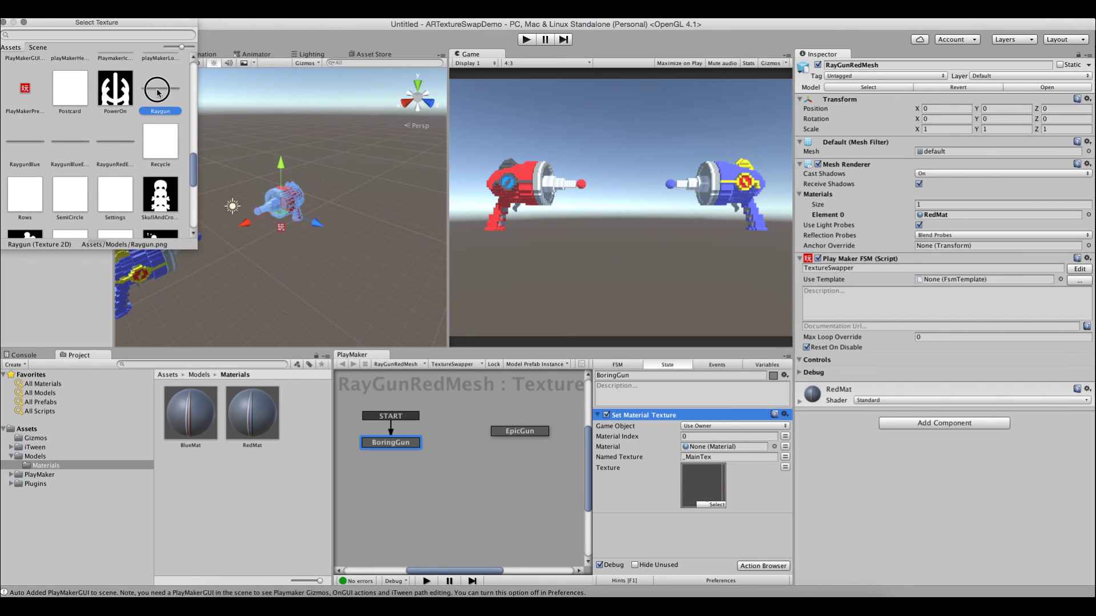